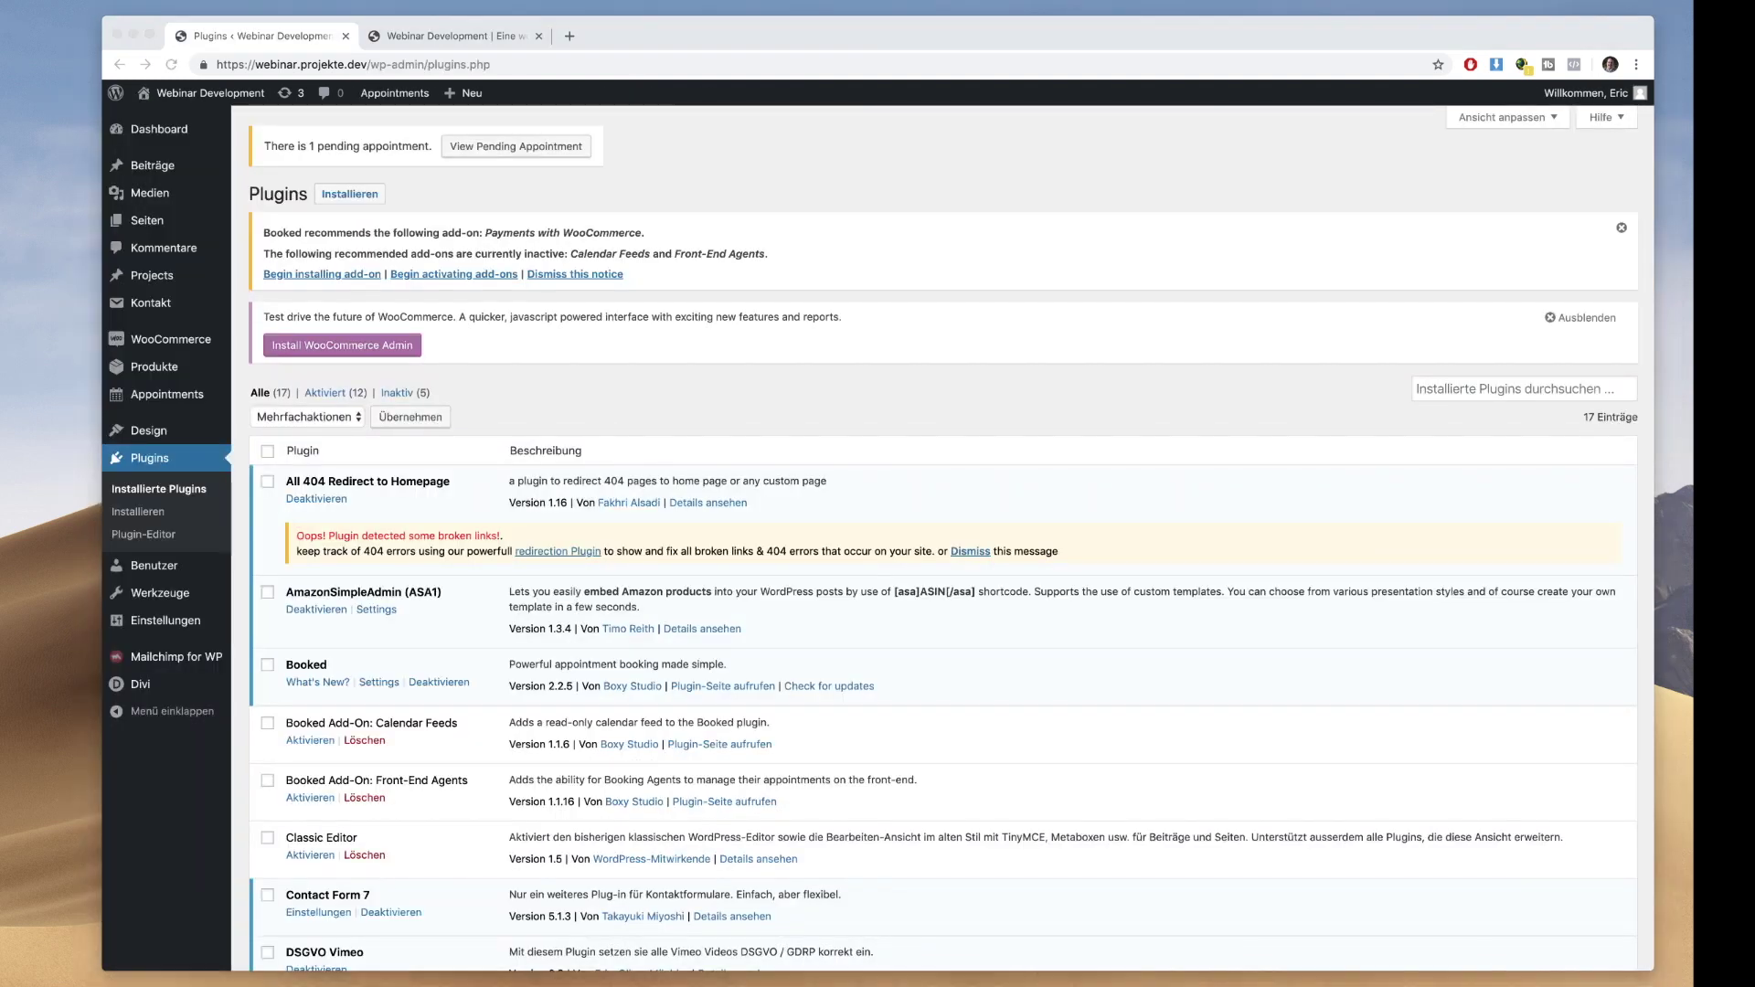
Search the WordPress plugin directory for "quick whatsapp"
left_click(363, 195)
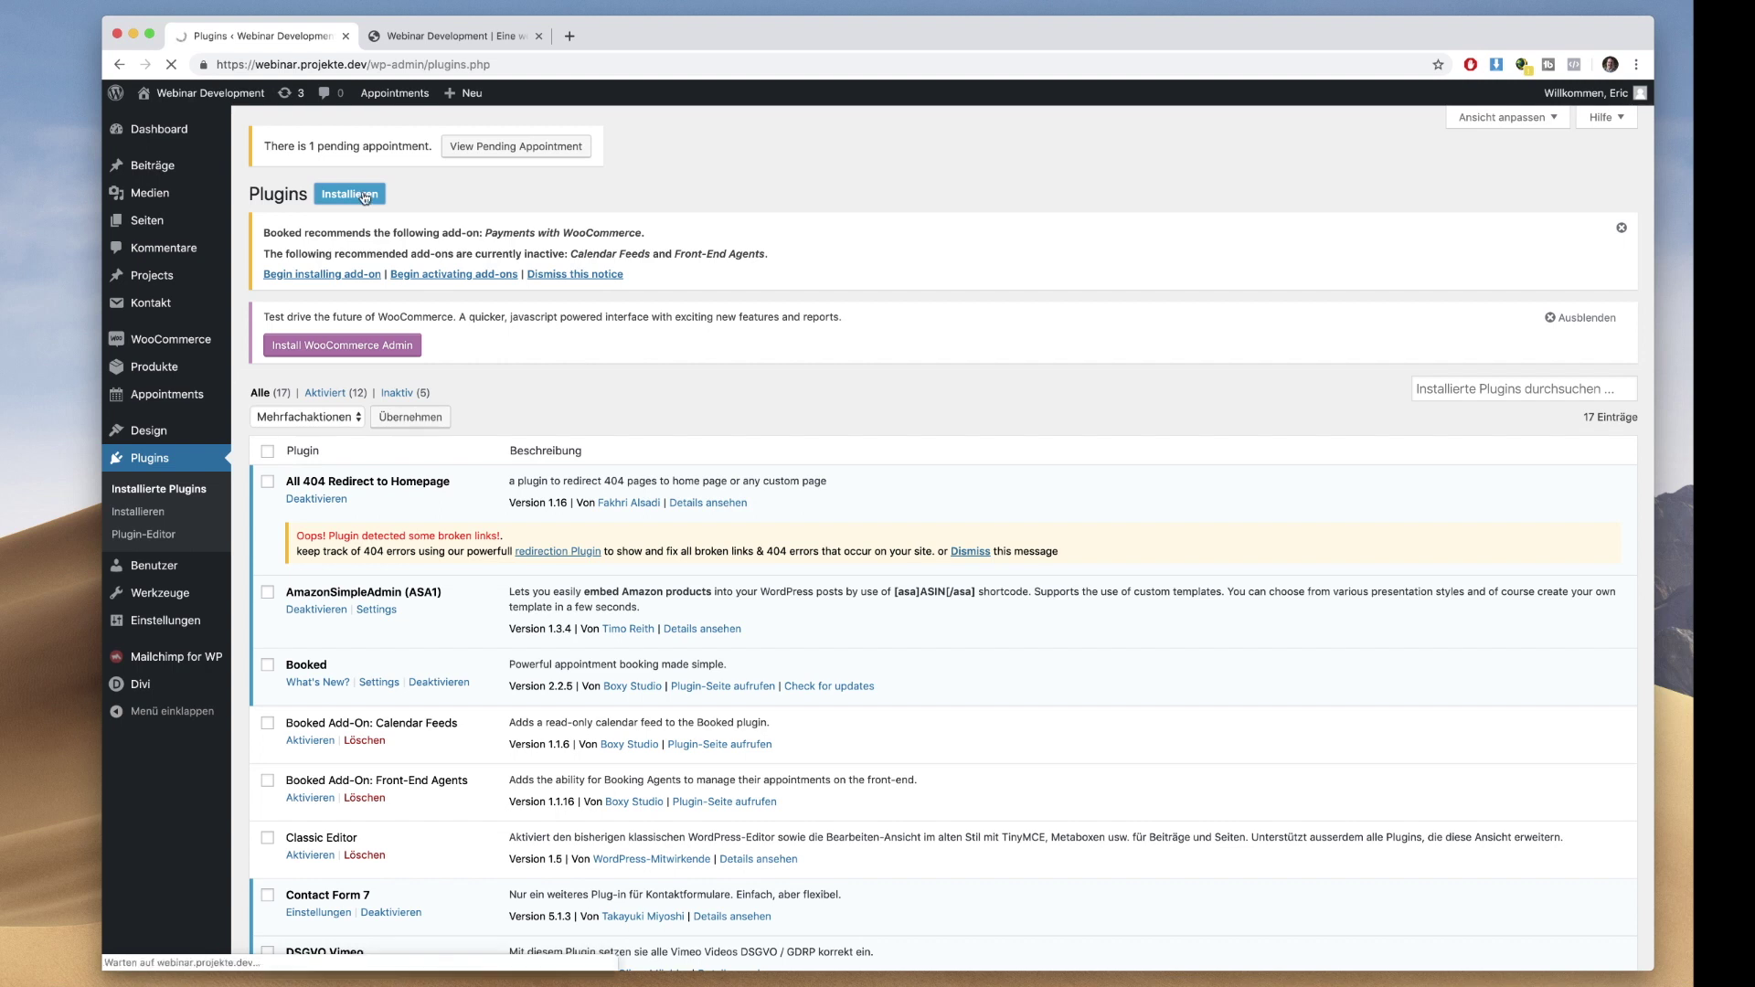
left_click(1502, 340)
type("quick whatsap")
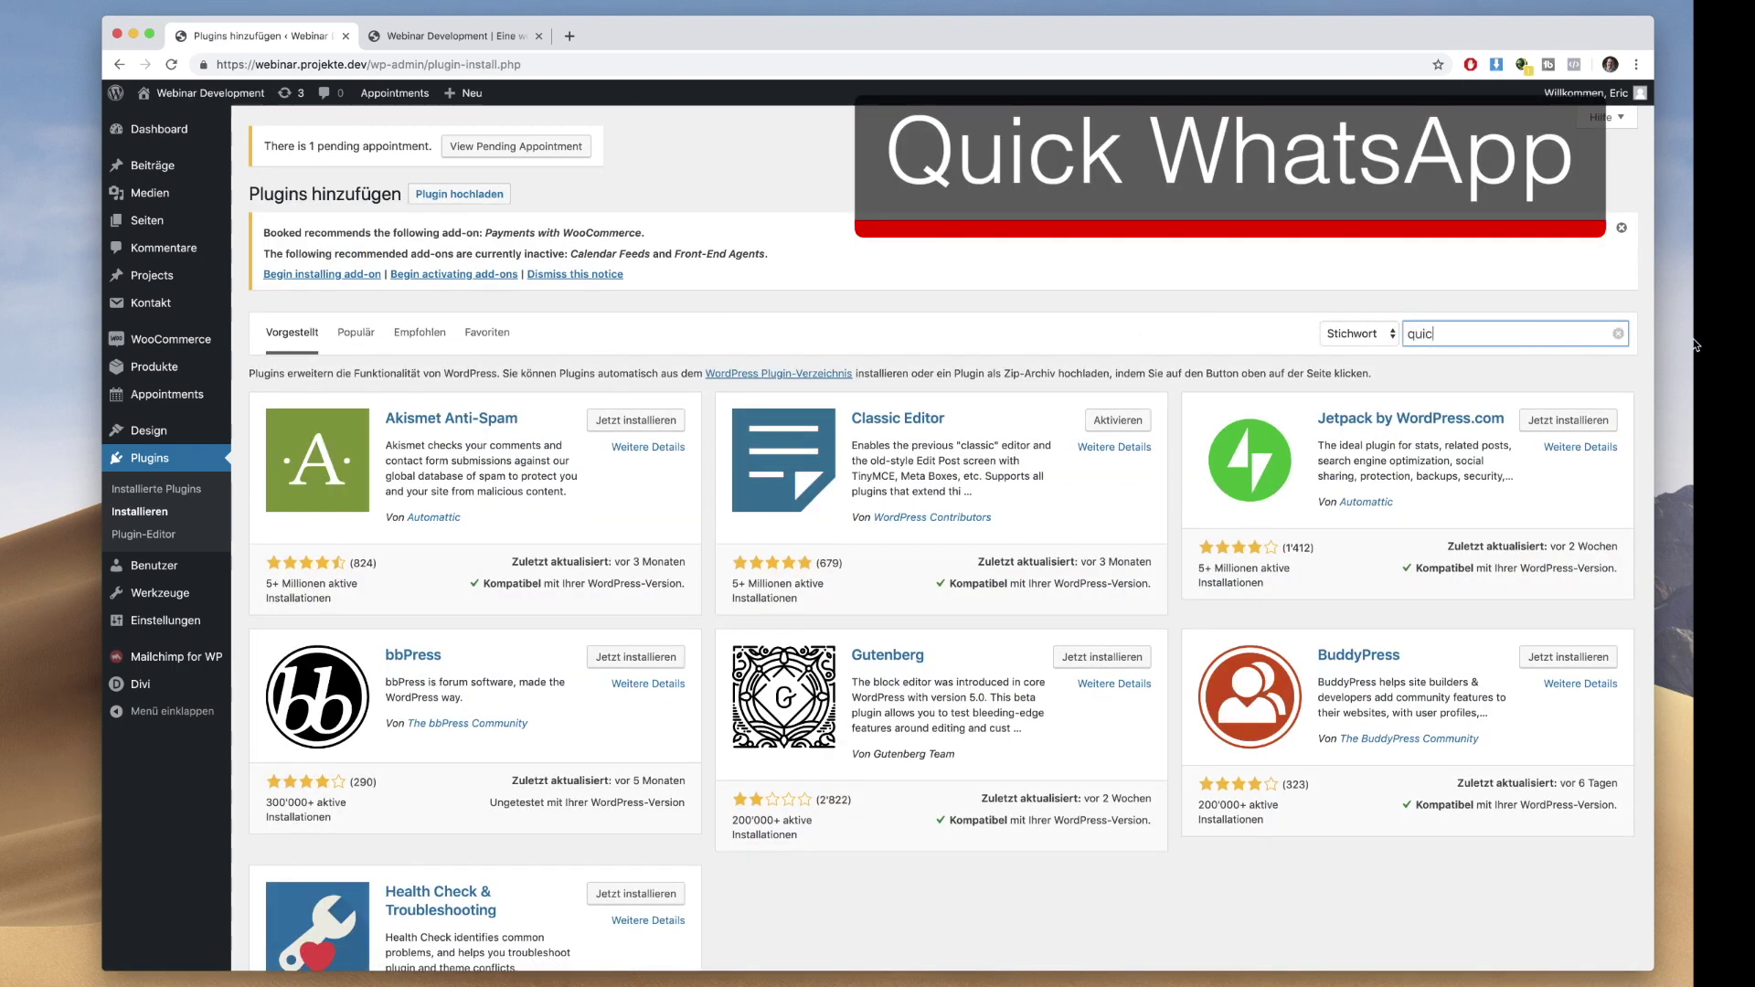
type("p")
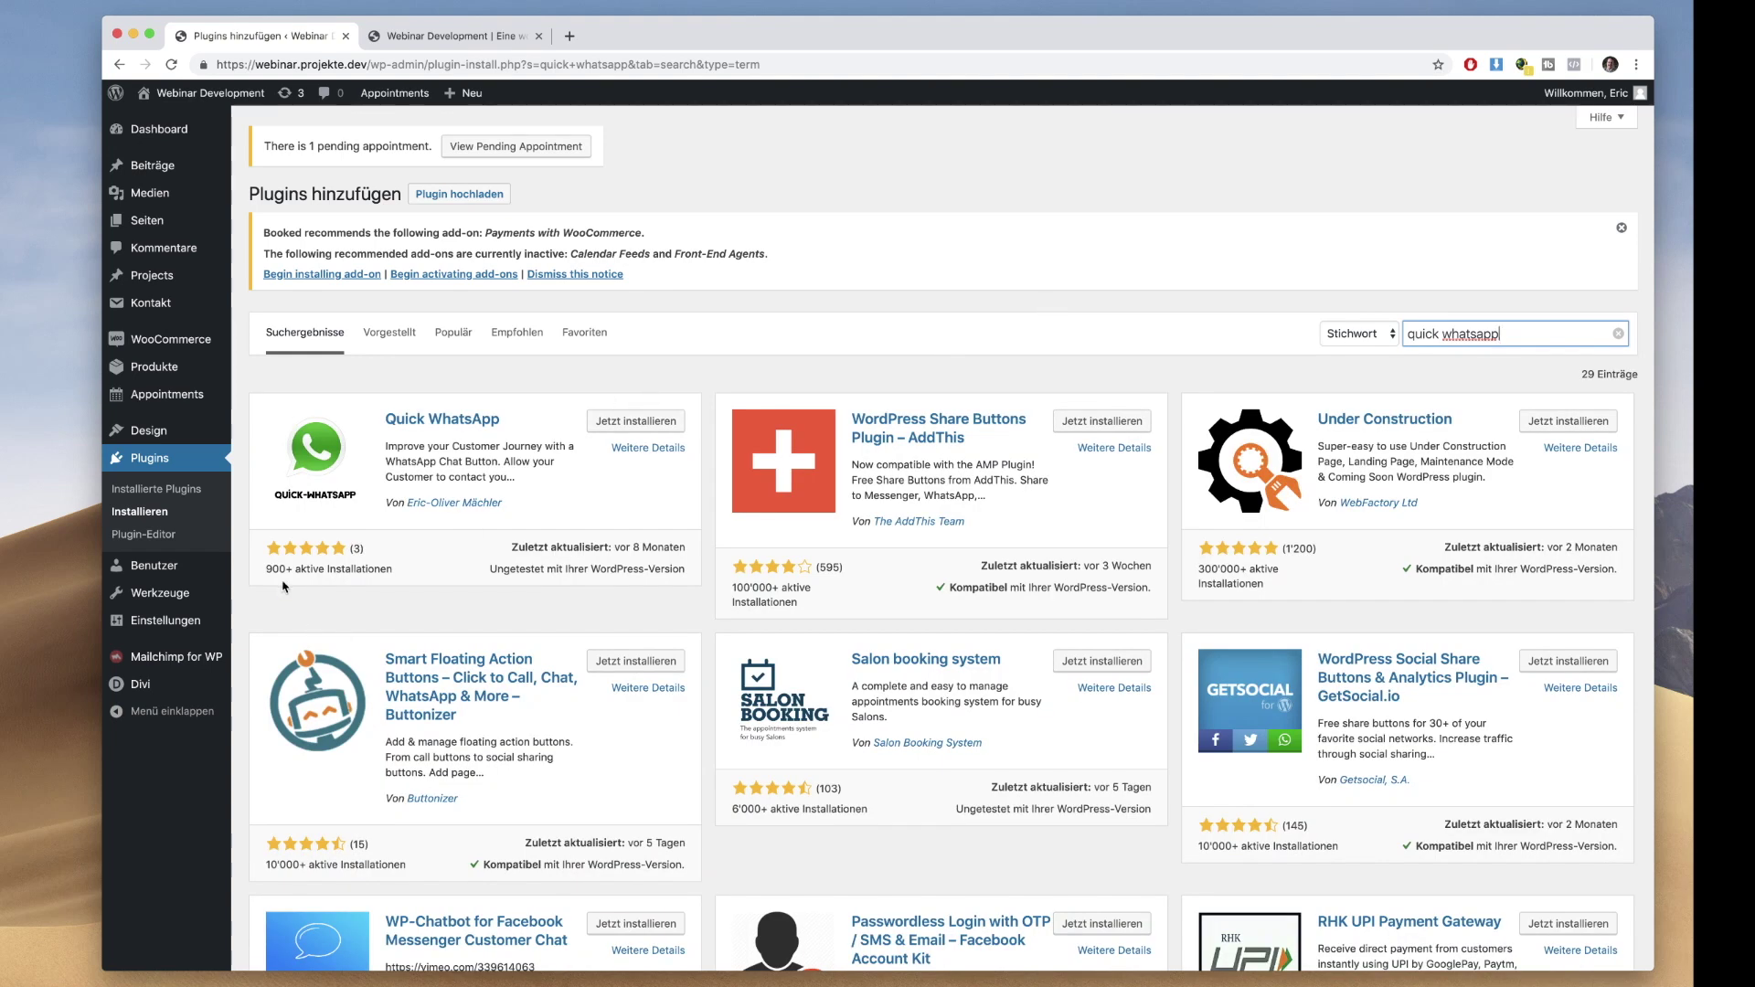
Install and activate the Quick WhatsApp plugin from the search results
left_click_drag(267, 569, 304, 570)
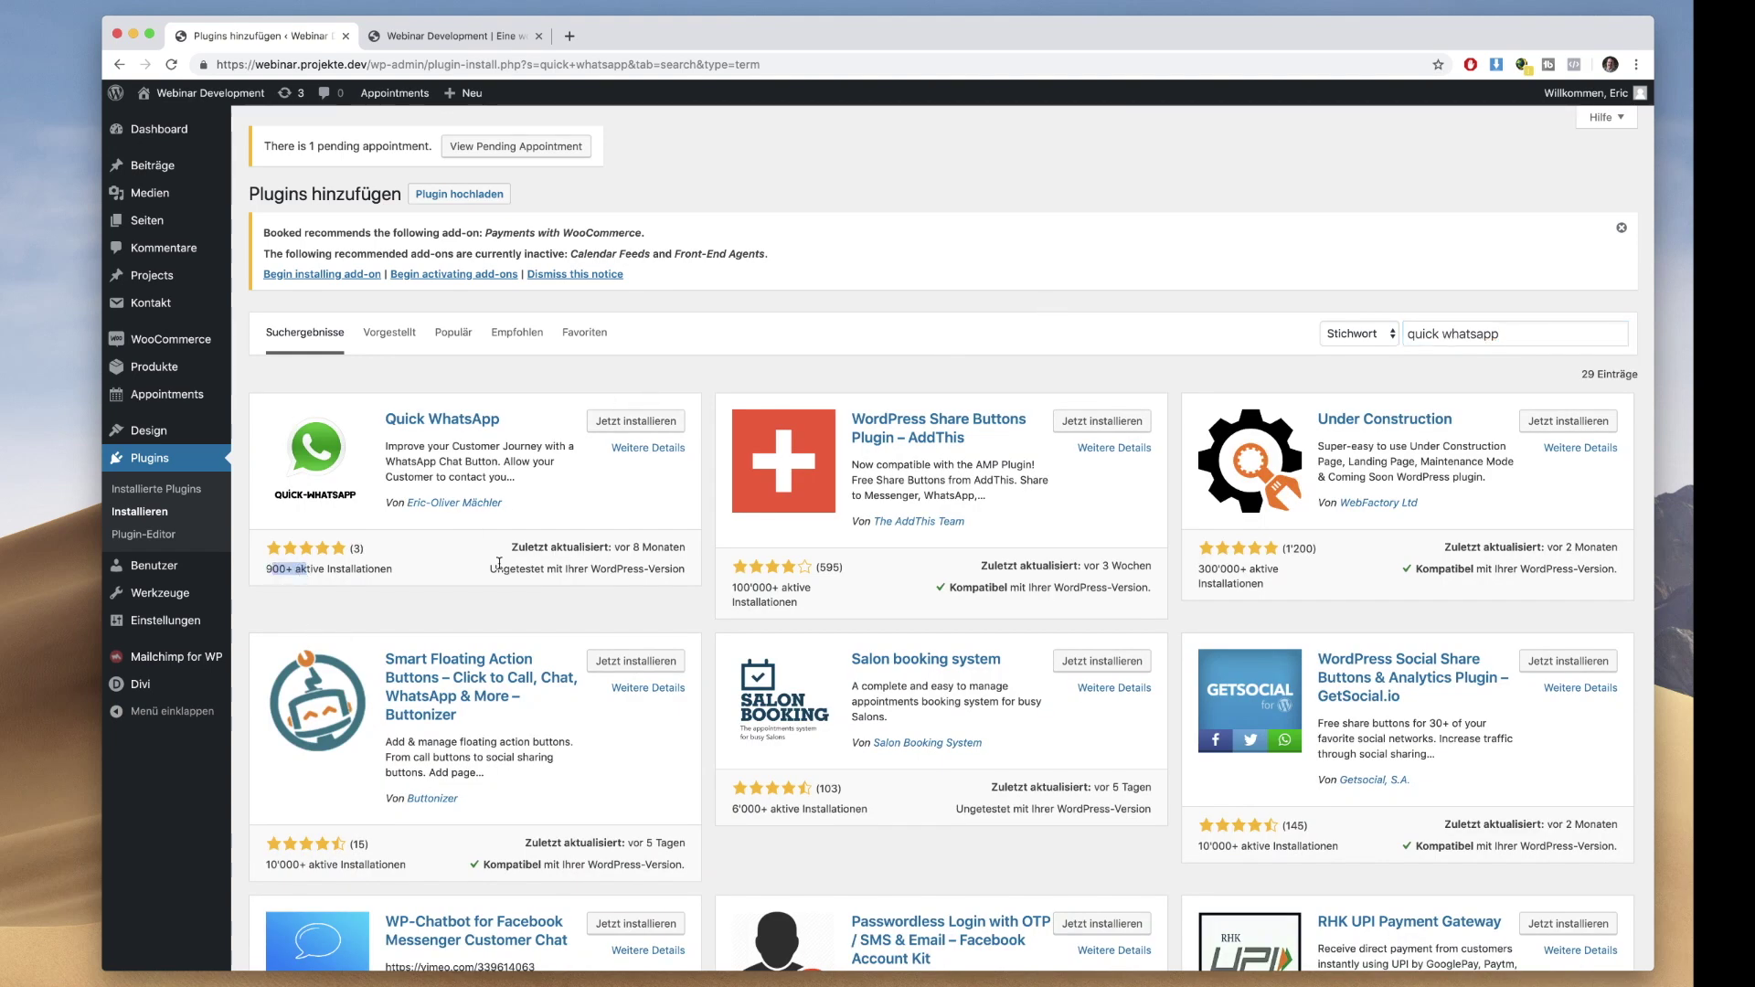
left_click(601, 423)
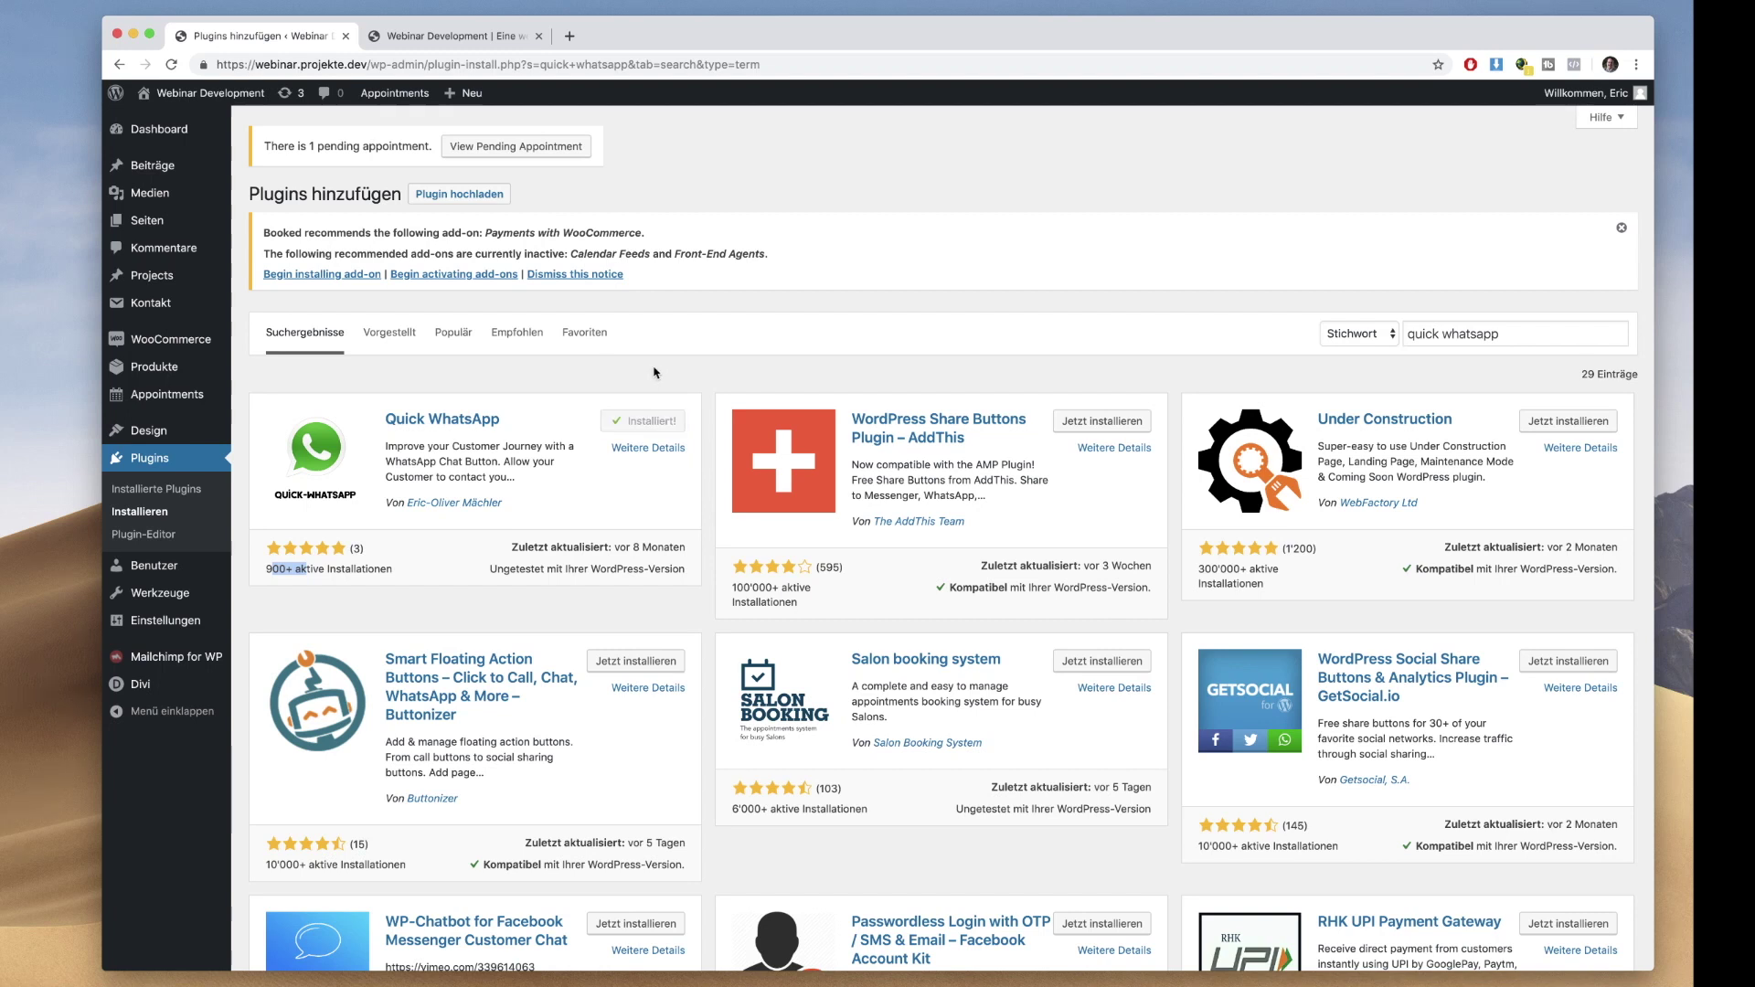
left_click(653, 421)
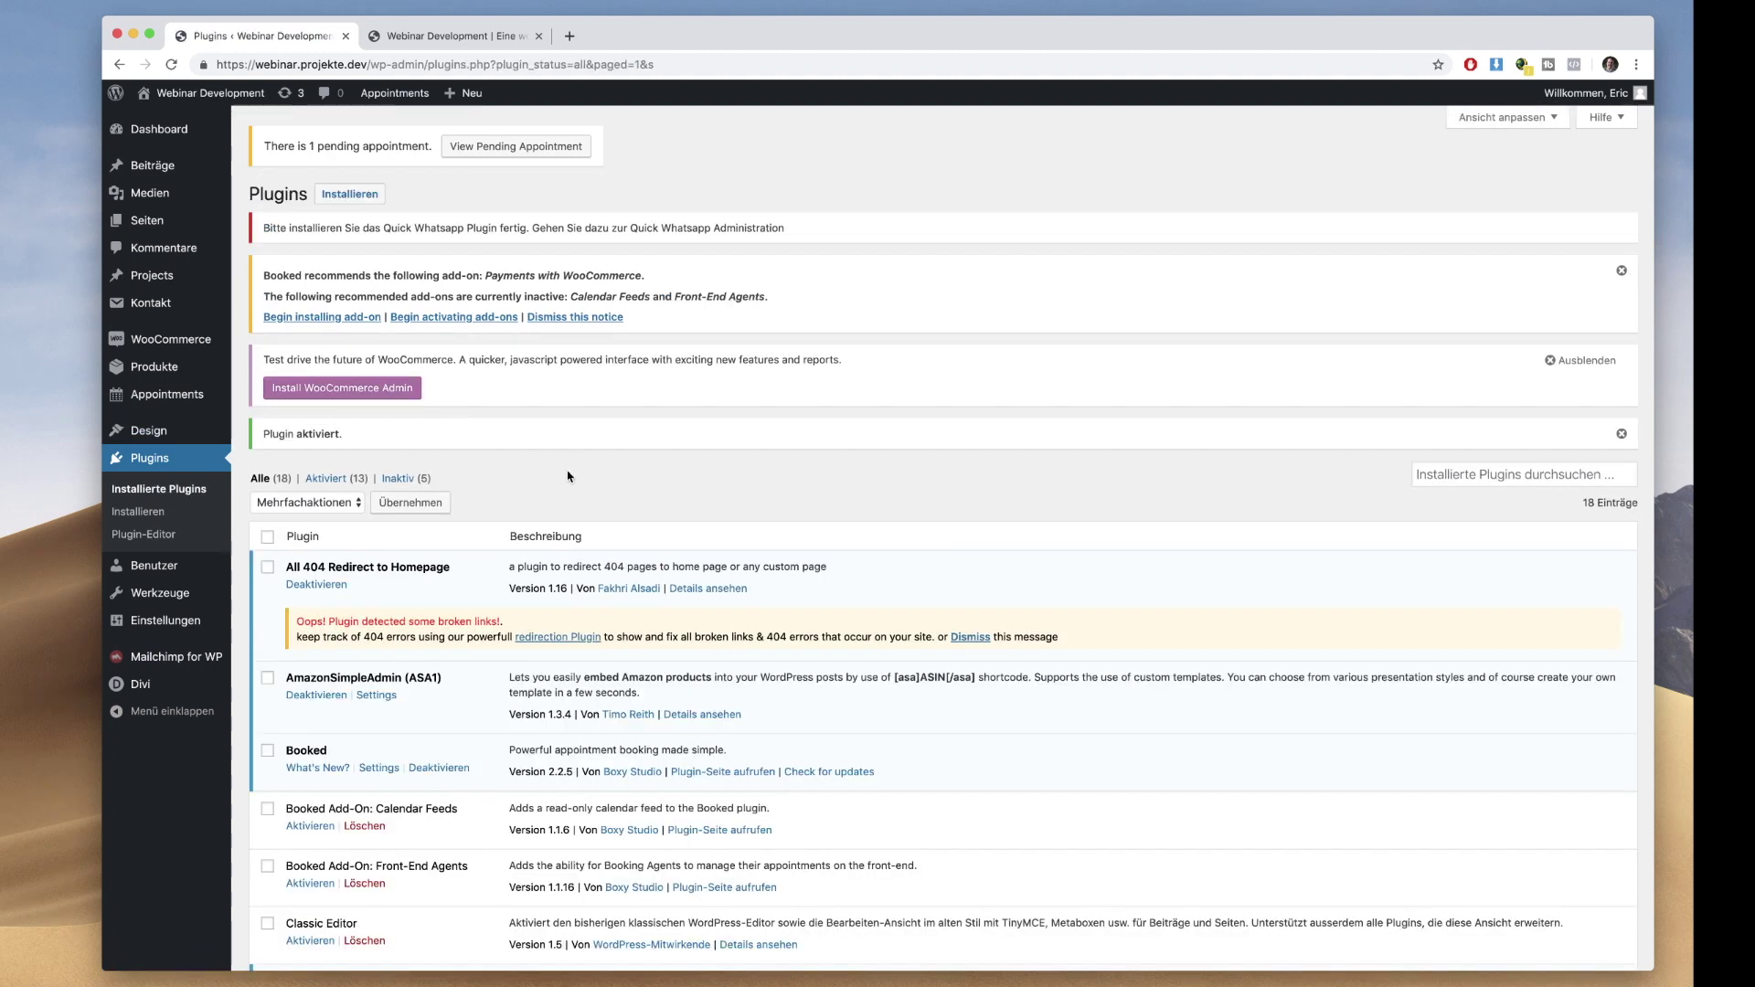
Open the Quick WhatsApp administration page from the plugin's entry among the installed plugins
scroll(595, 480, "down", 1)
scroll(594, 480, "down", 10)
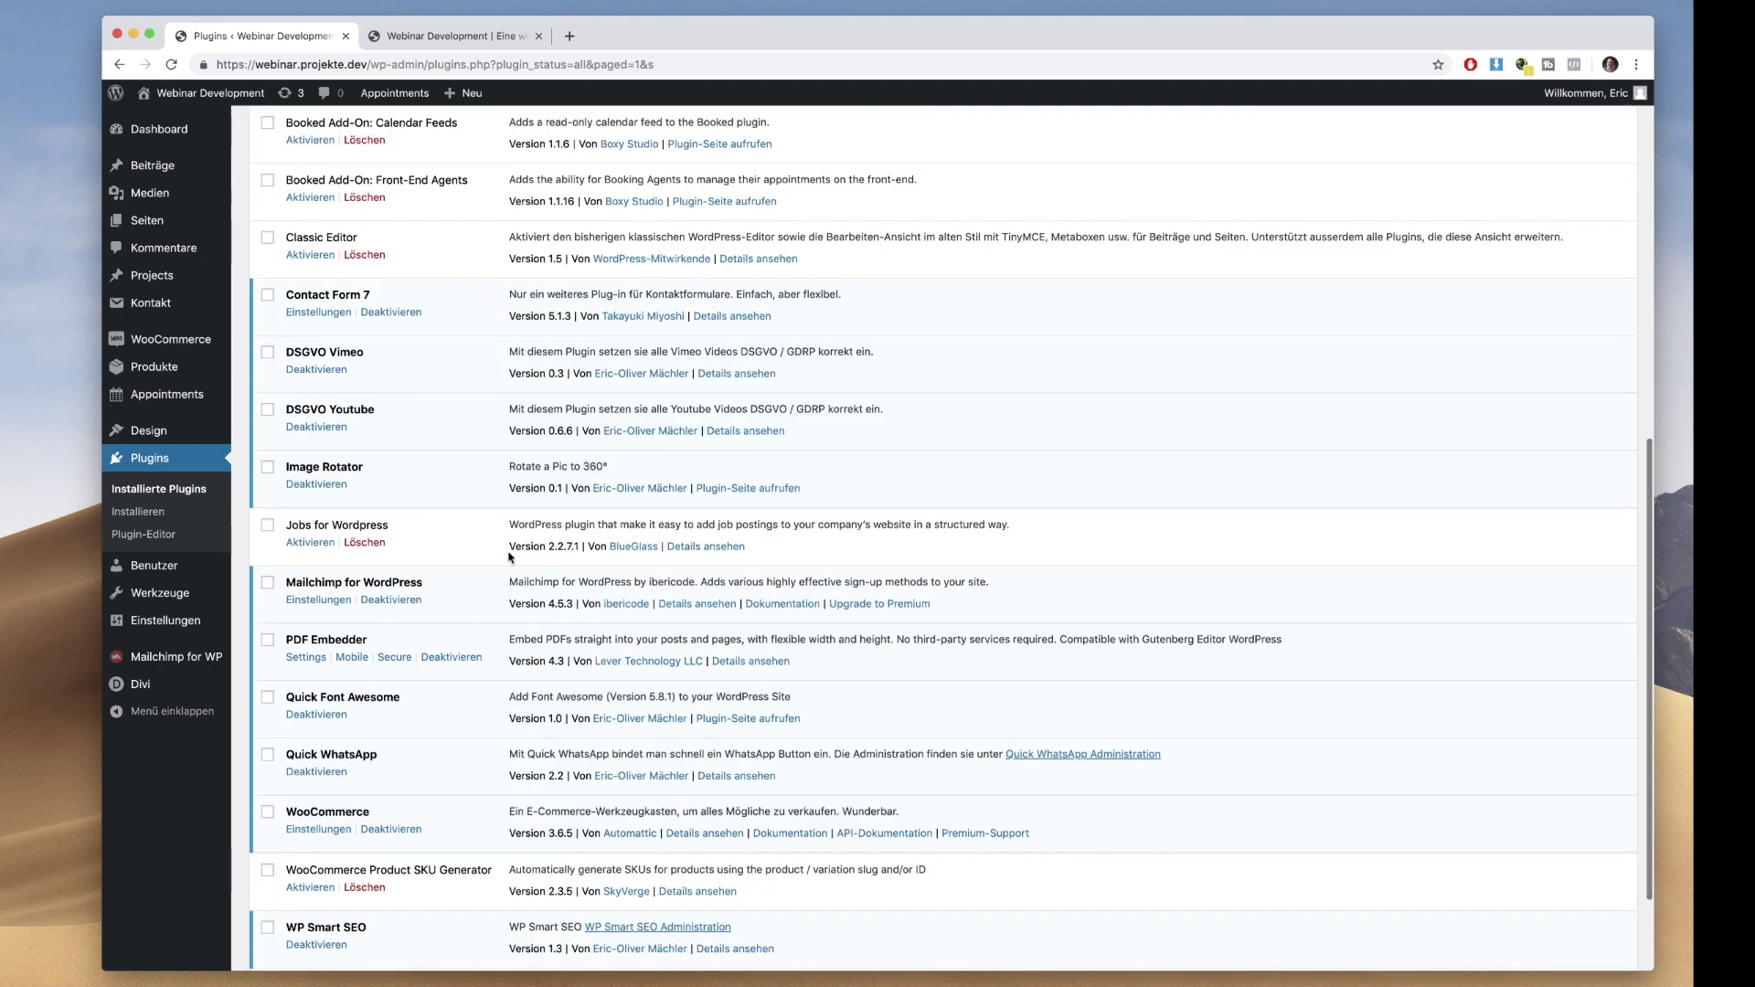
left_click(1065, 758)
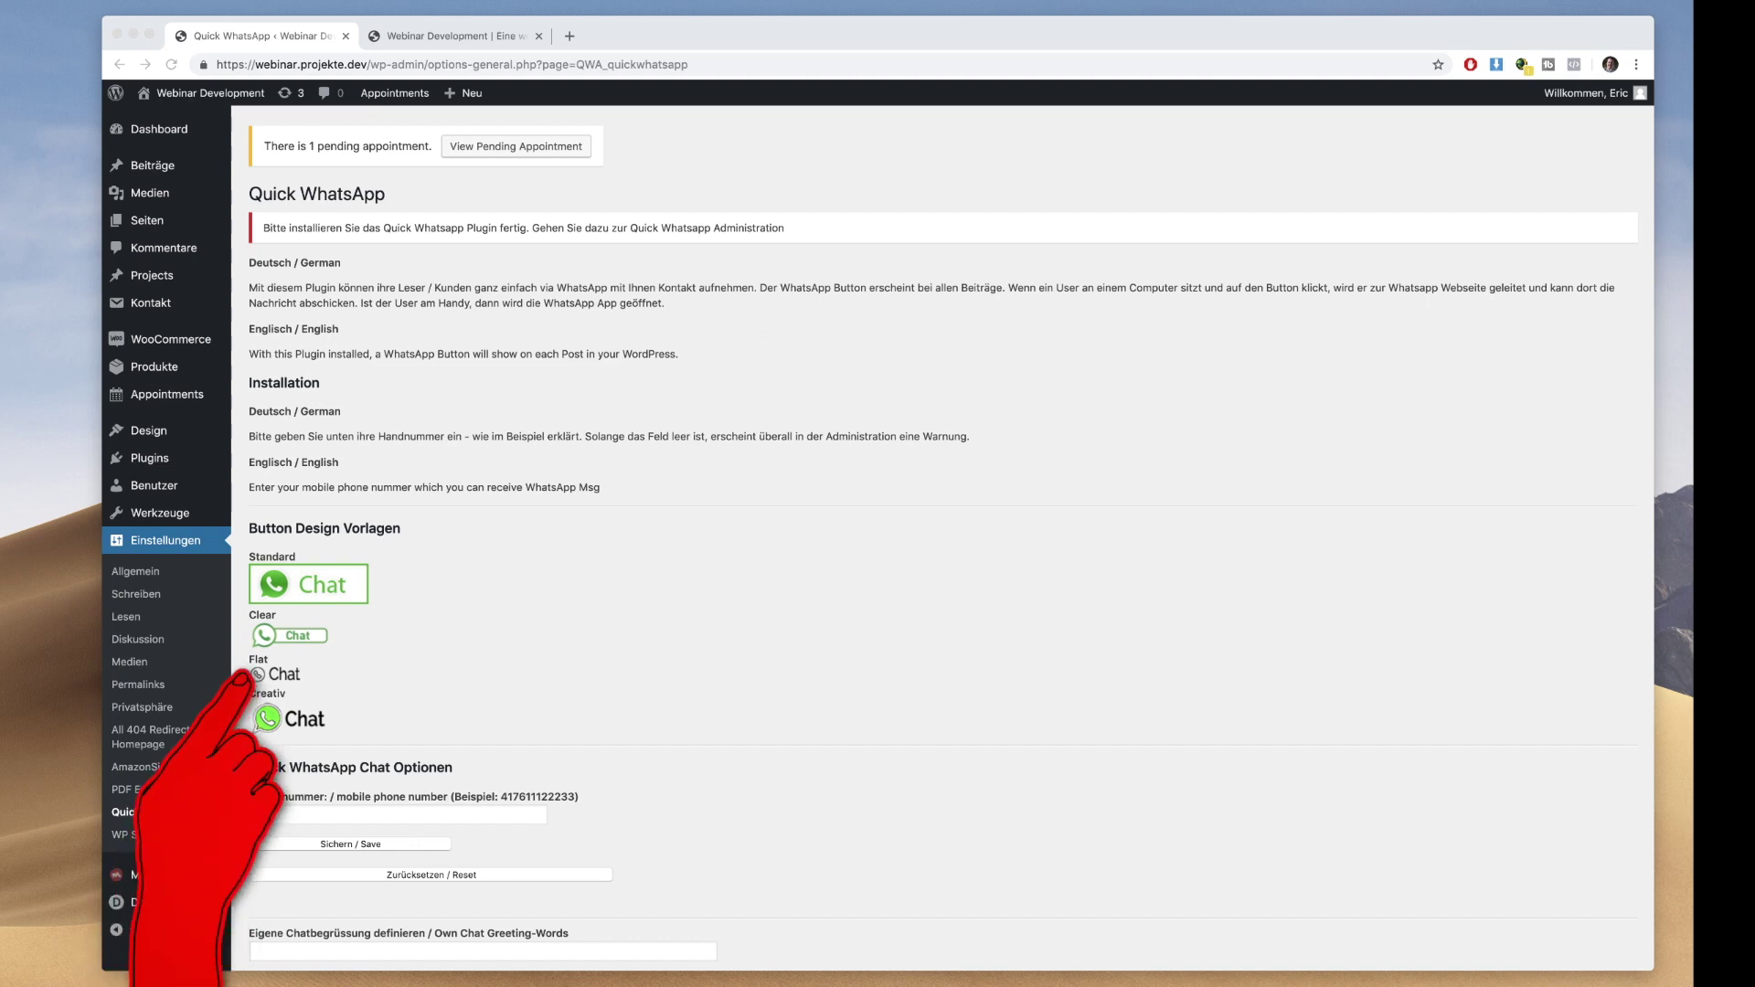
Enter the mobile phone number for receiving WhatsApp messages in the chat options and save it
scroll(942, 540, "down", 1)
scroll(941, 540, "down", 3)
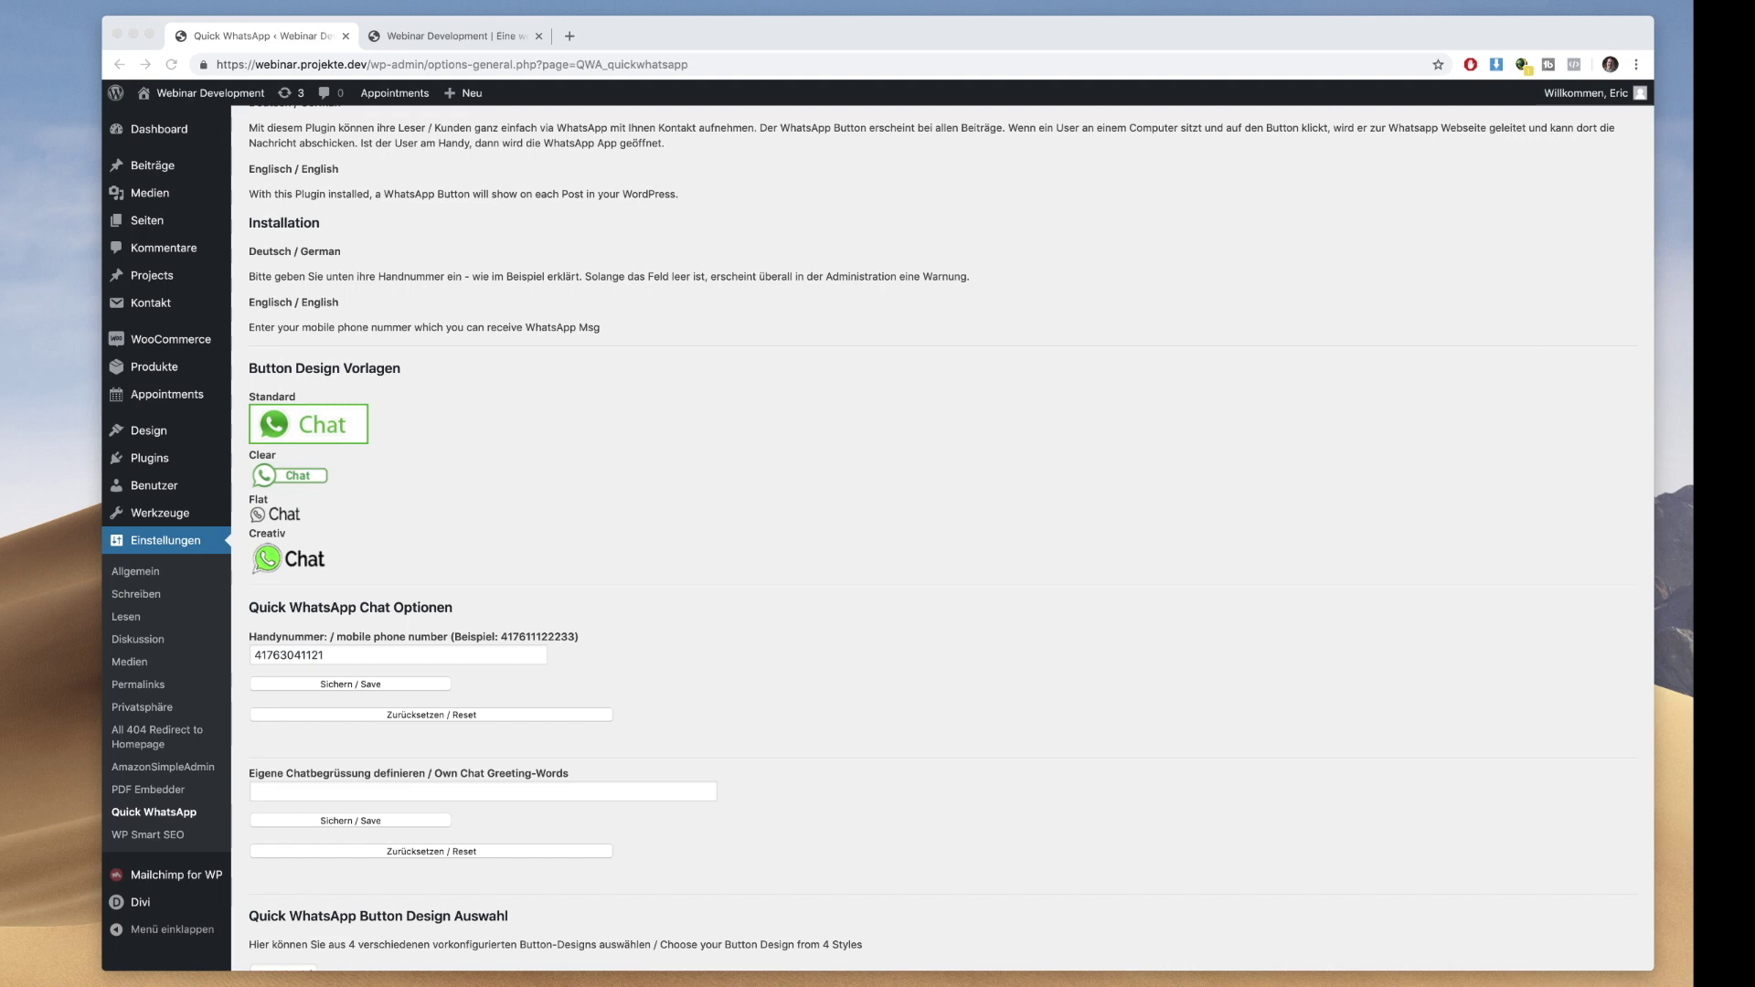
left_click(395, 685)
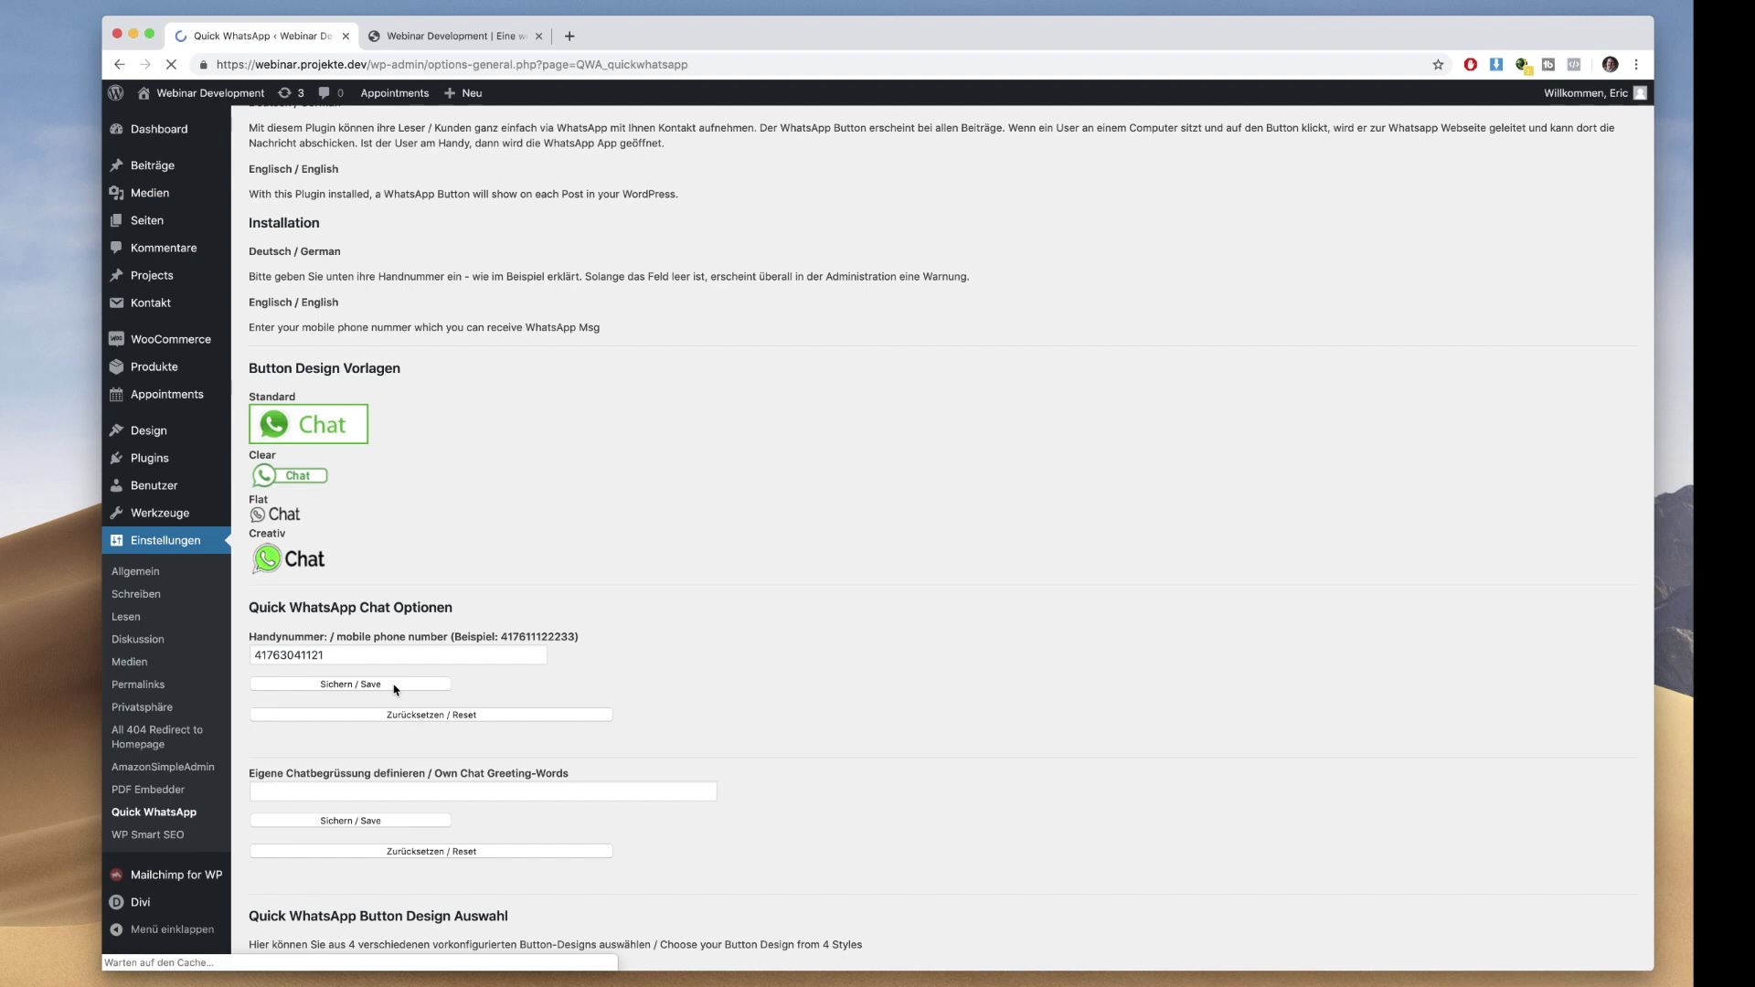
Set the plugin's own chat greeting to "hallo," and save it
scroll(594, 757, "down", 5)
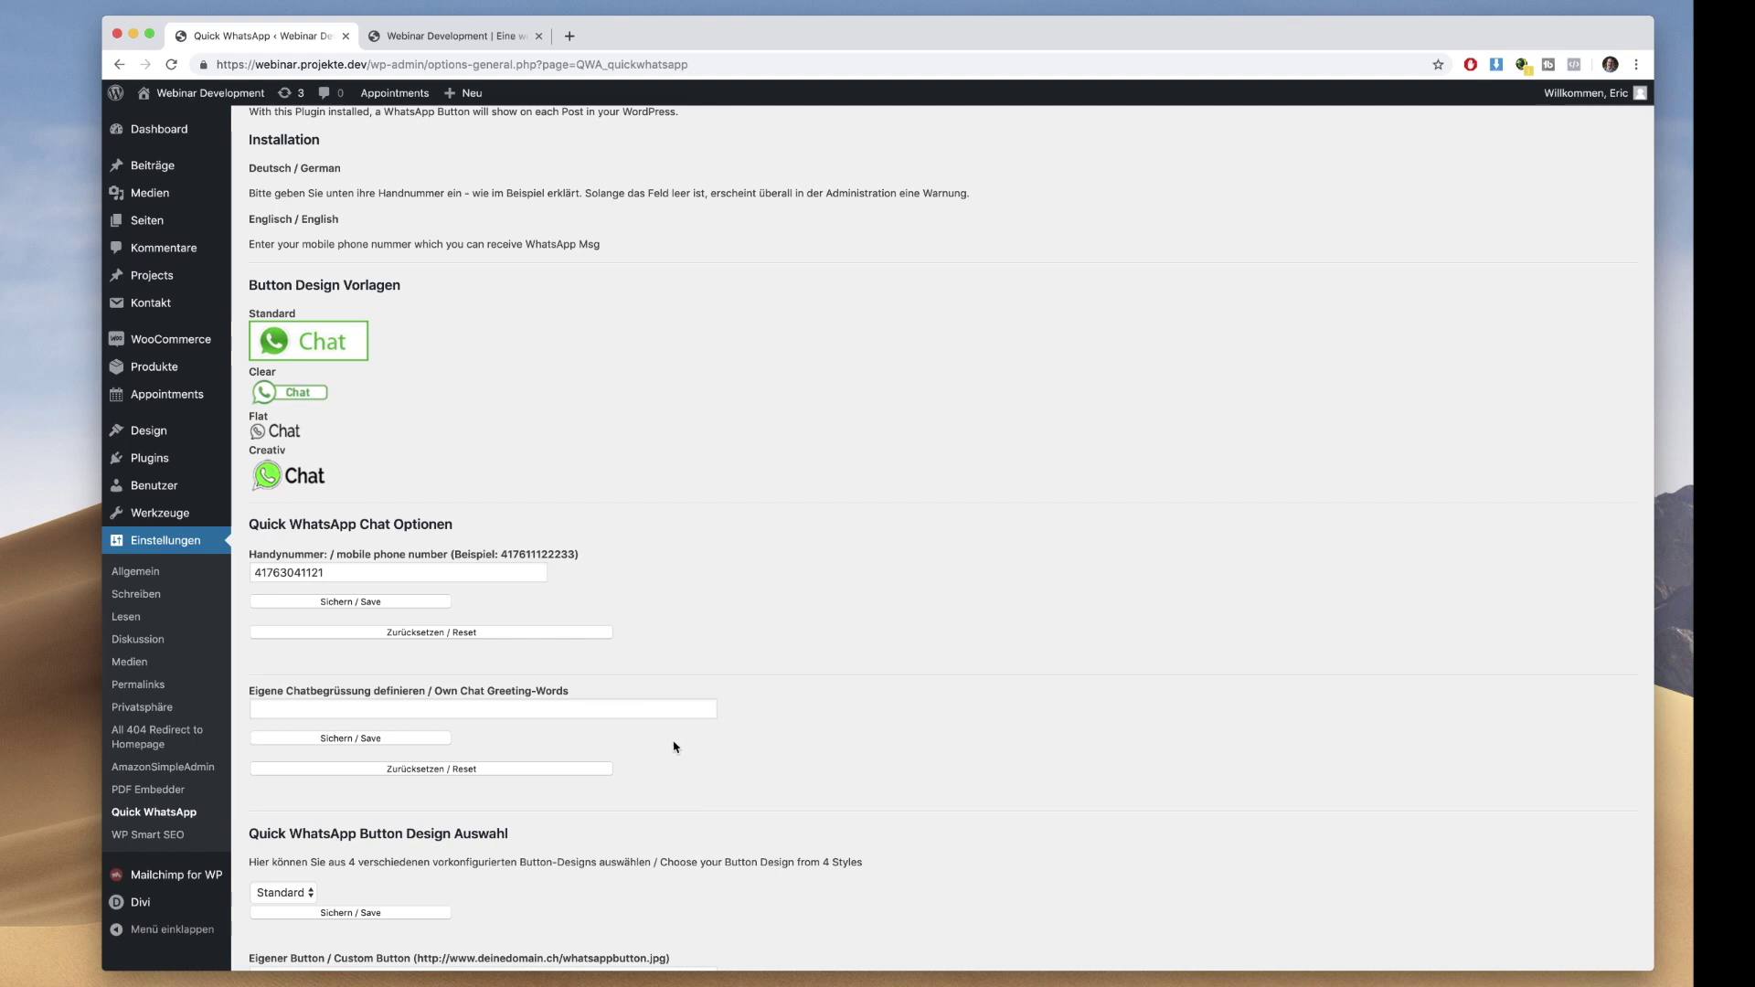
left_click(601, 709)
type("hallo,")
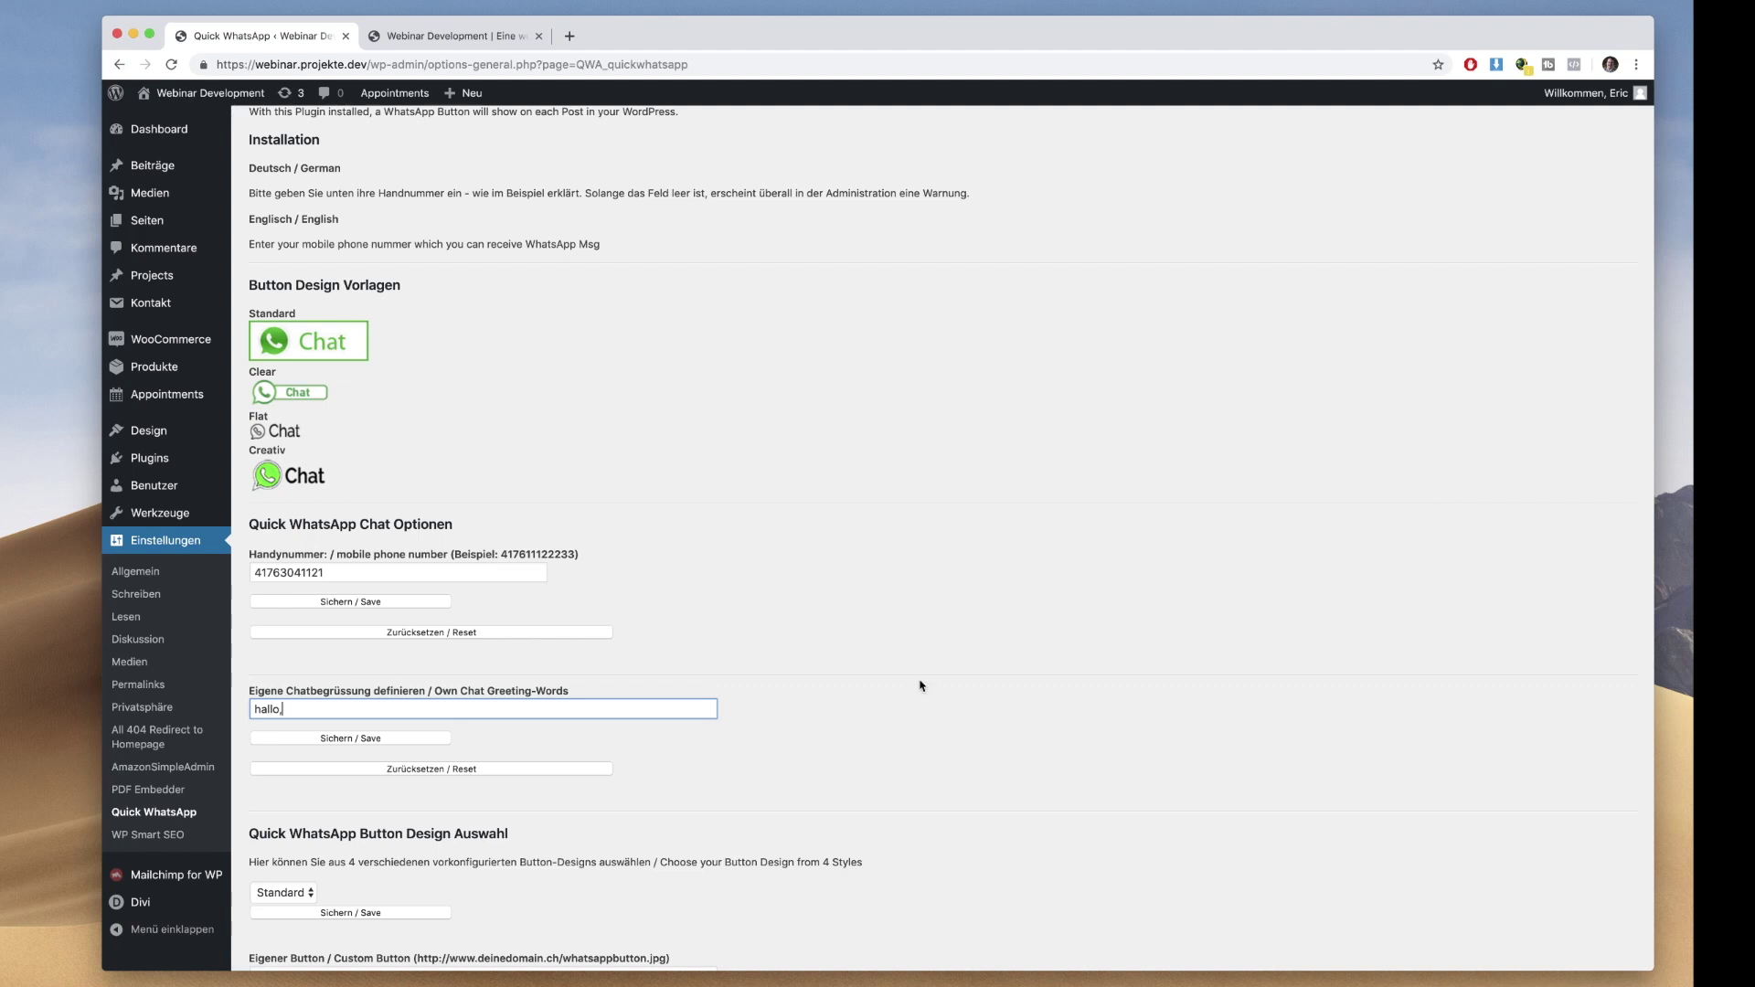
left_click(392, 739)
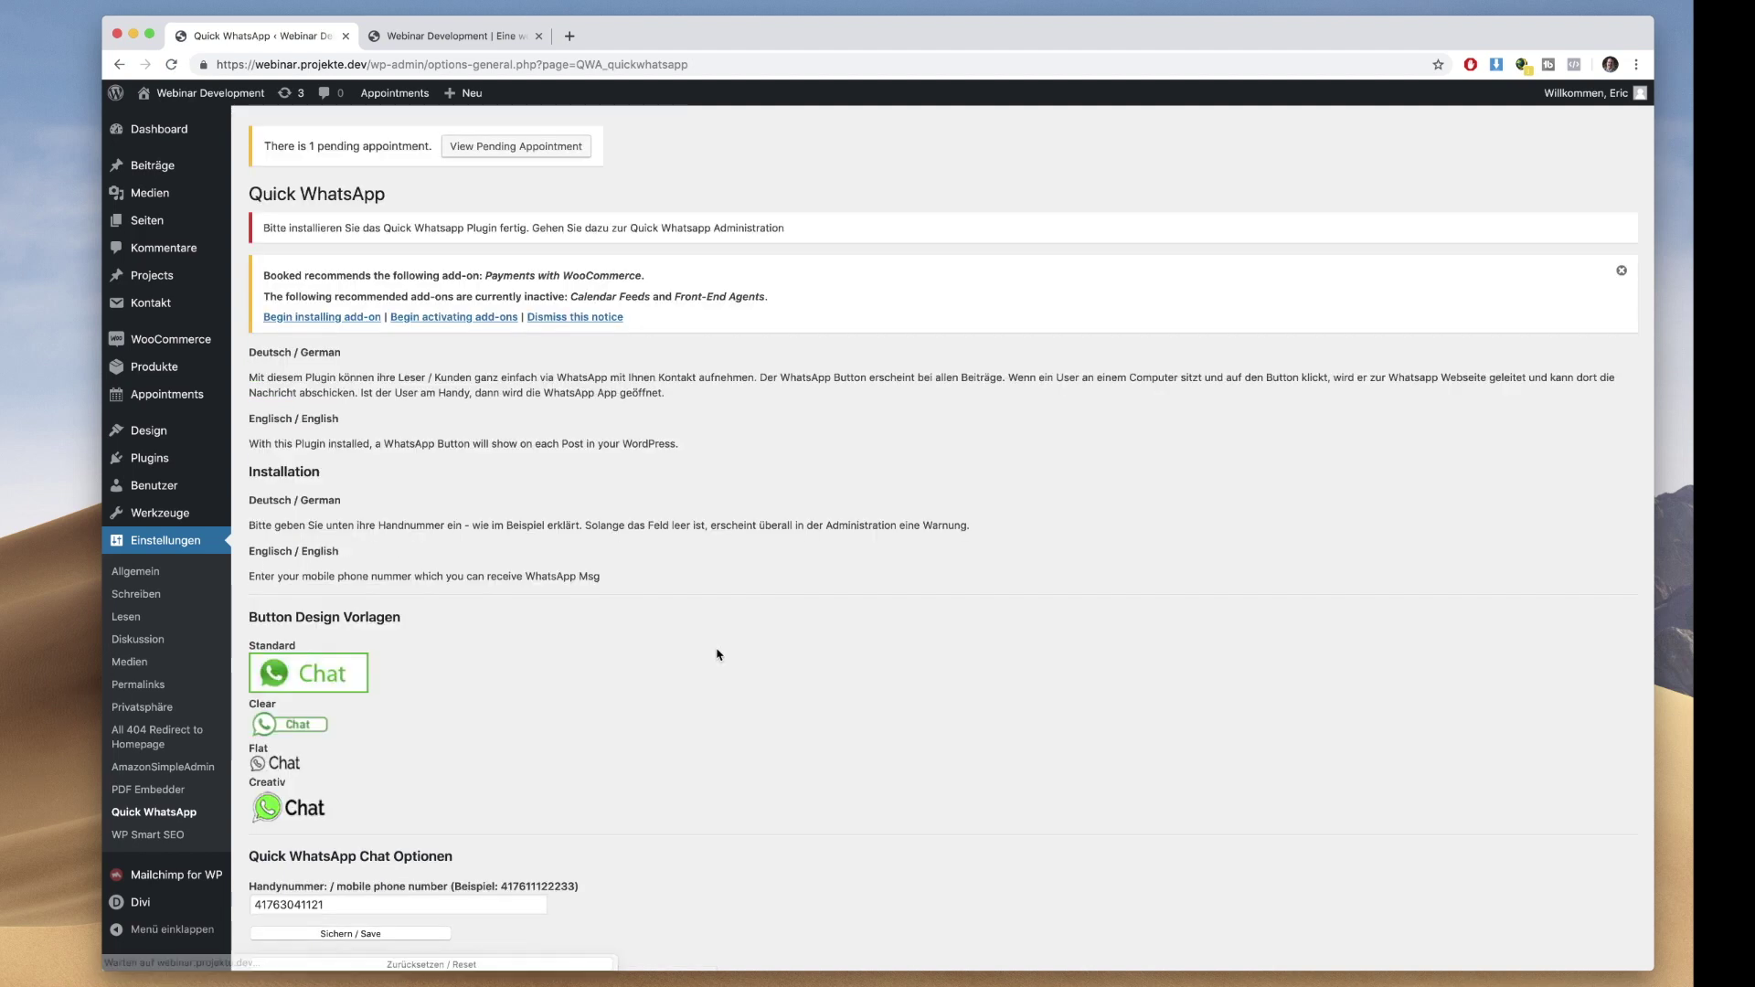
Review the button design templates and save the button design as Standard
scroll(725, 686, "down", 6)
scroll(726, 687, "down", 2)
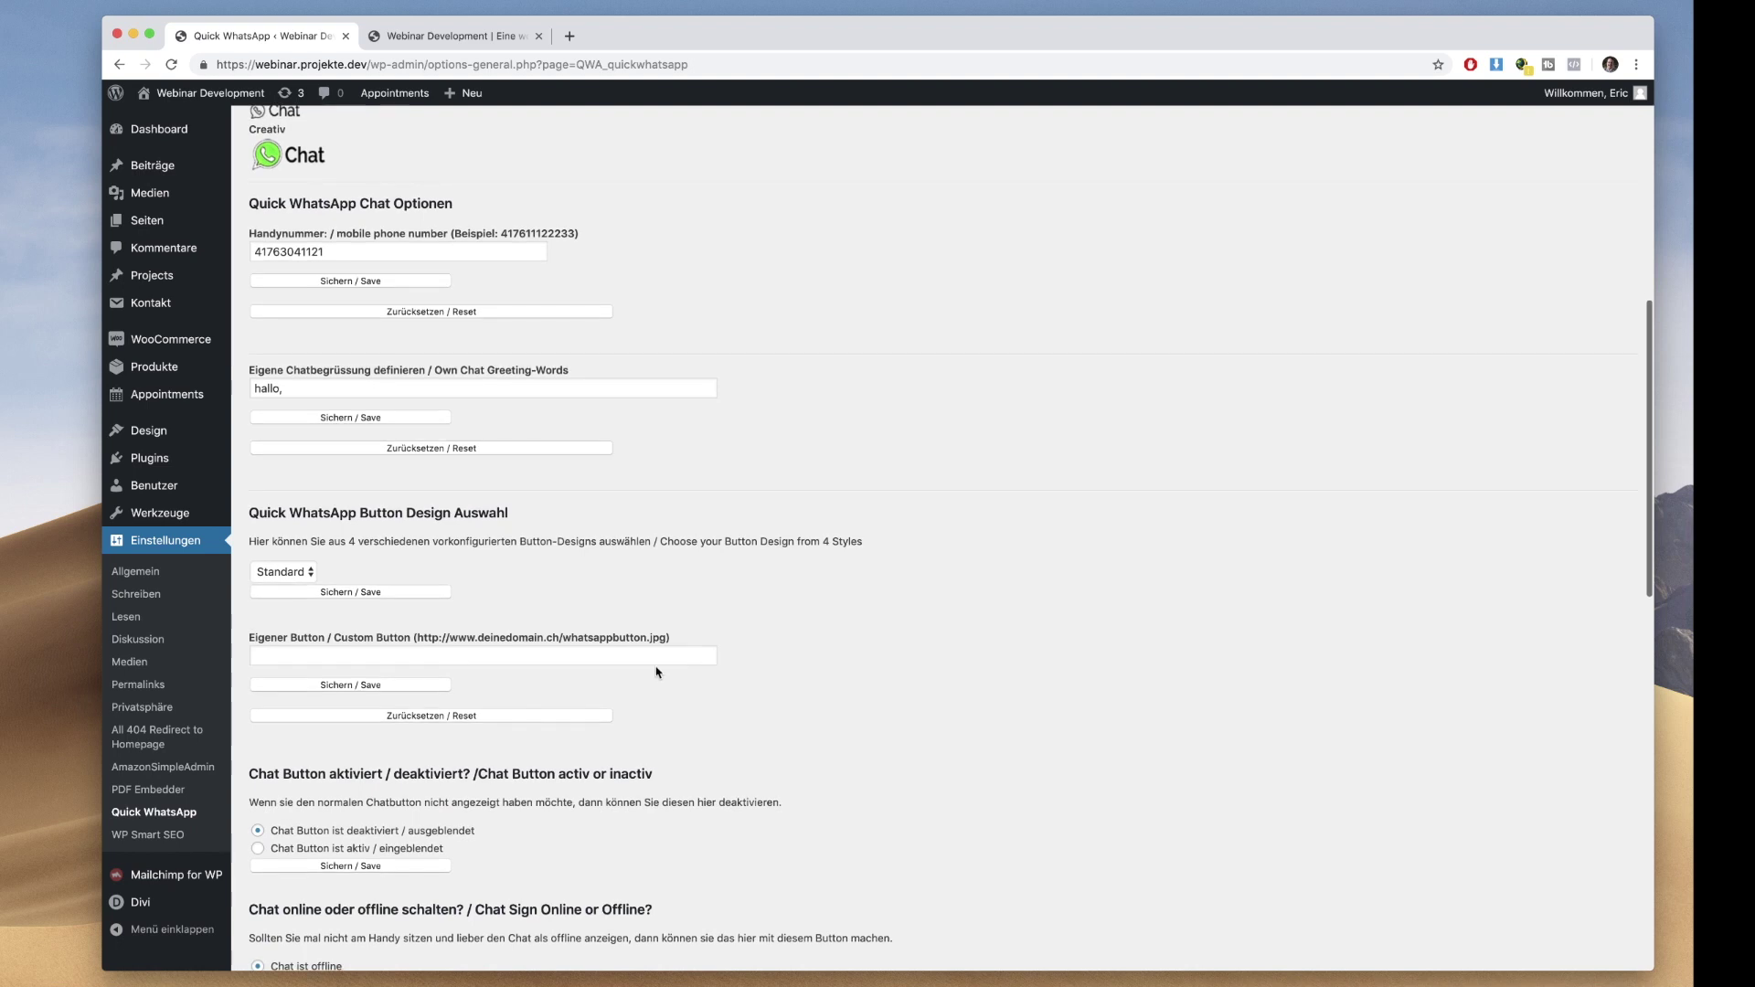
scroll(420, 596, "up", 5)
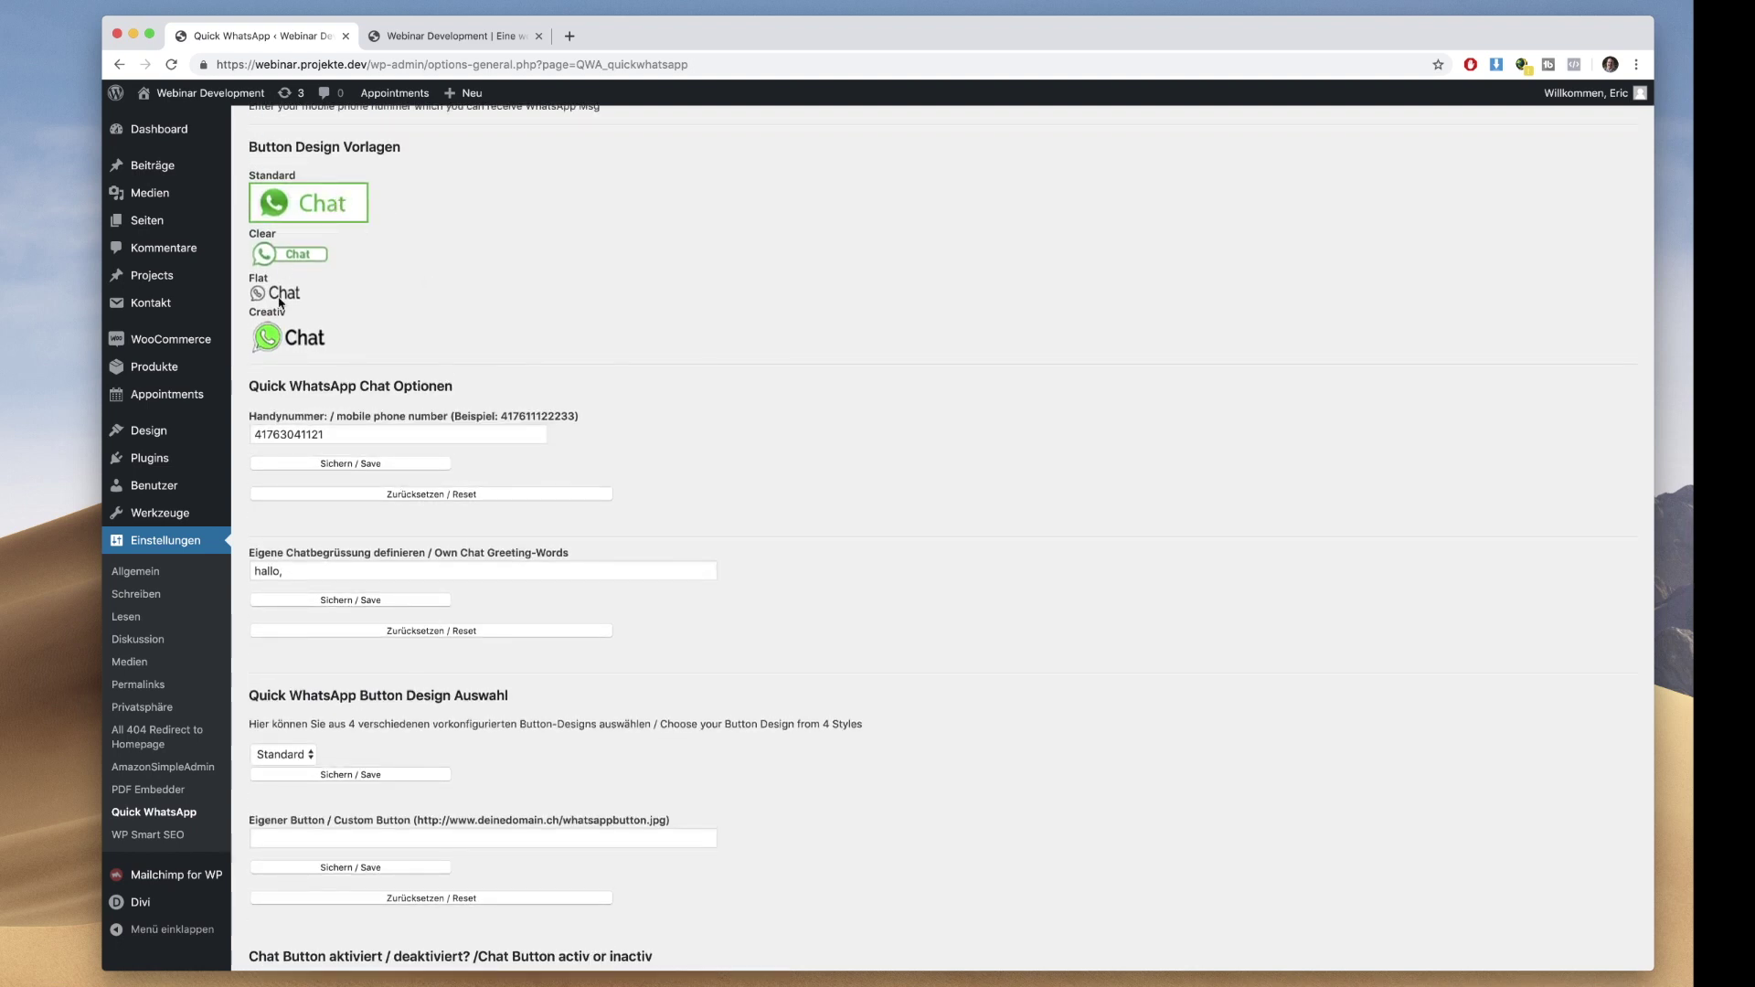
left_click(308, 757)
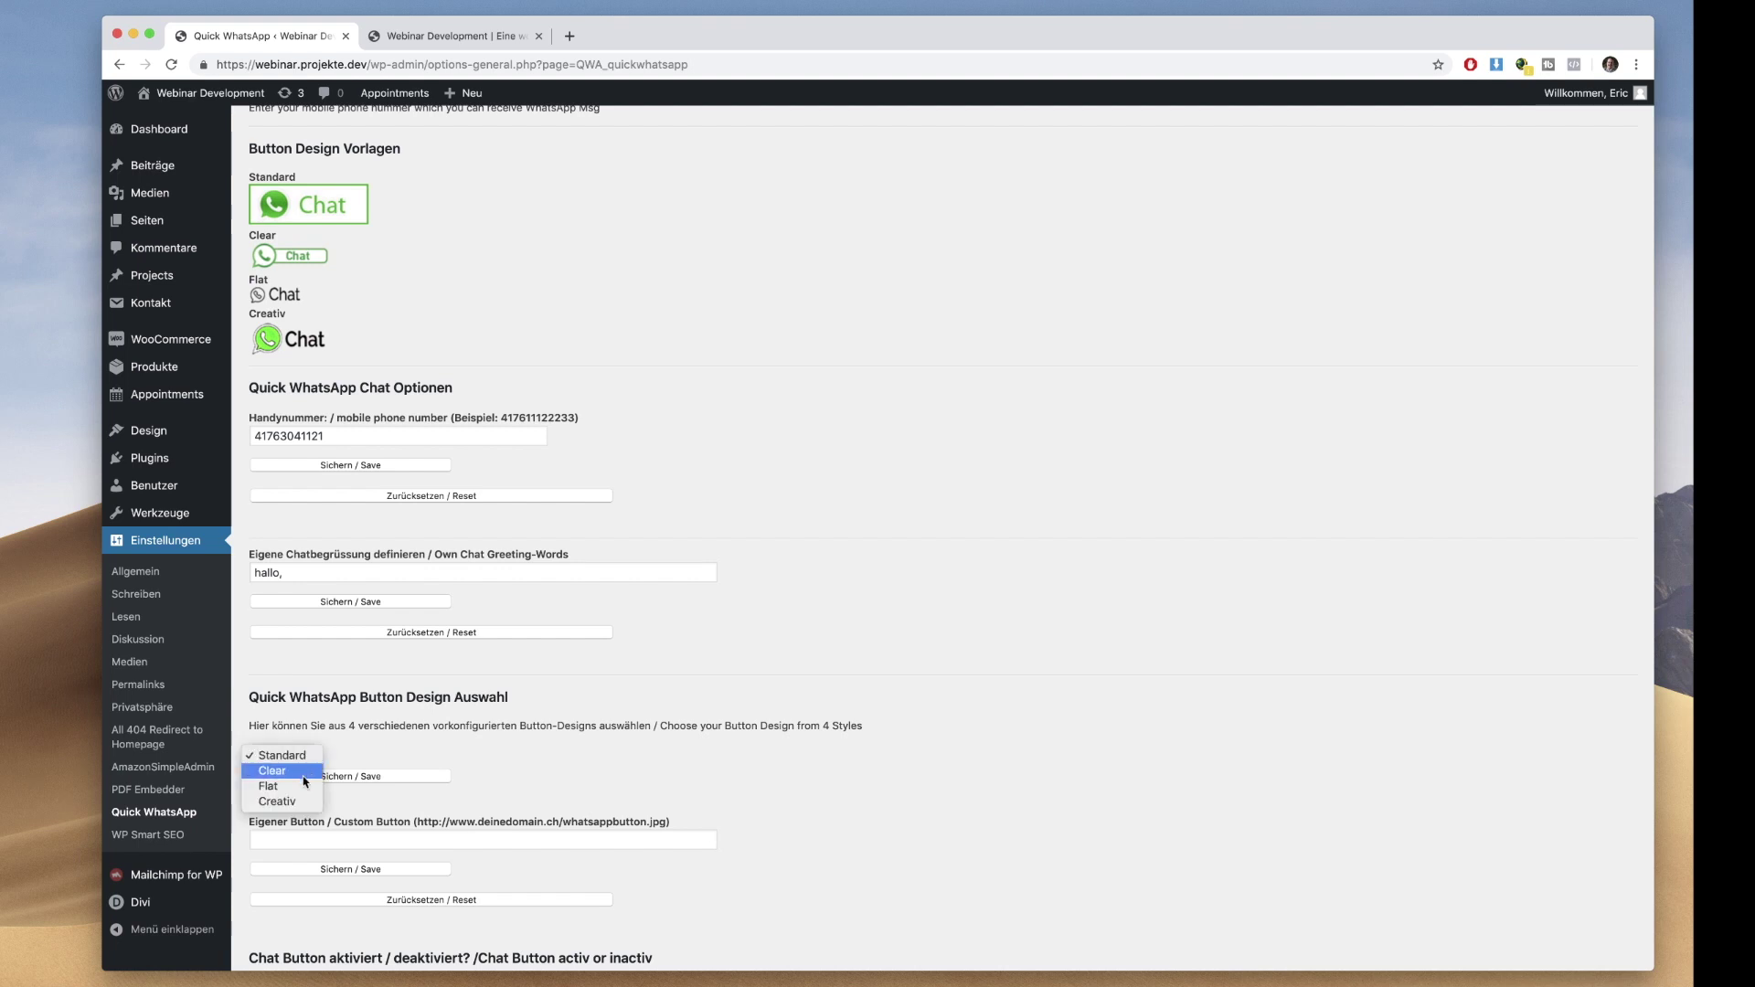
left_click(582, 773)
left_click(412, 778)
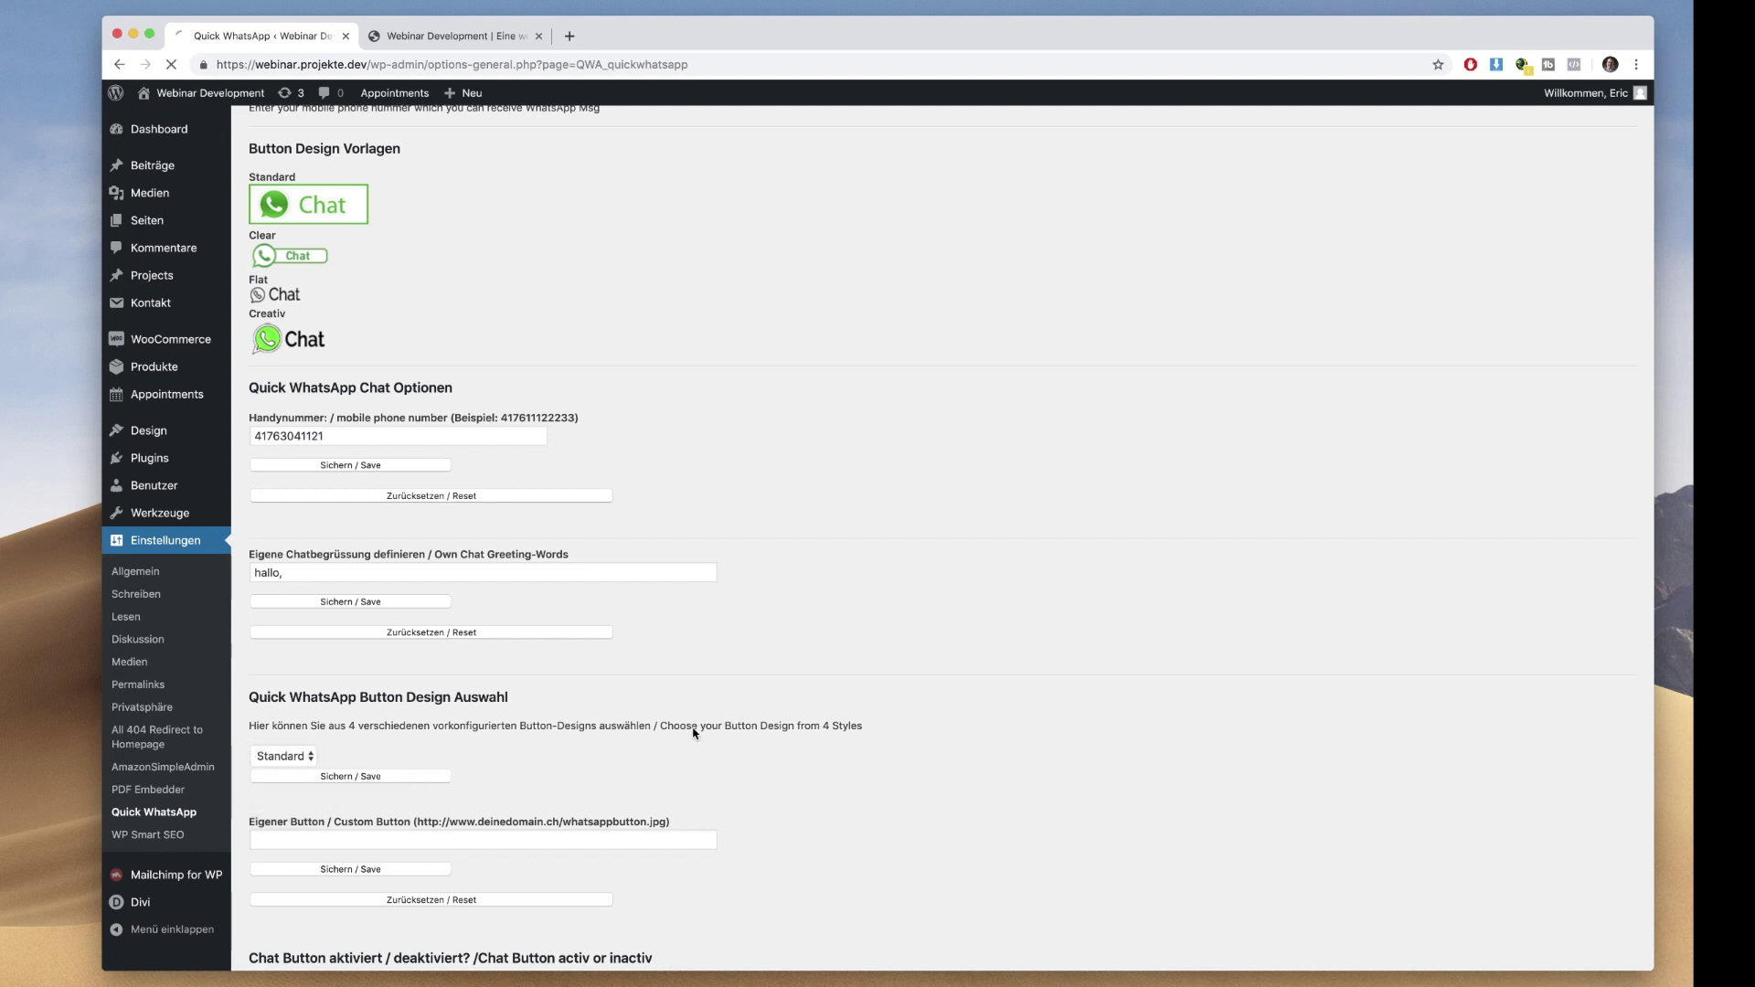
Switch to the public website and open the blog post "neuer testbeitrag"
scroll(790, 625, "down", 3)
scroll(790, 626, "down", 5)
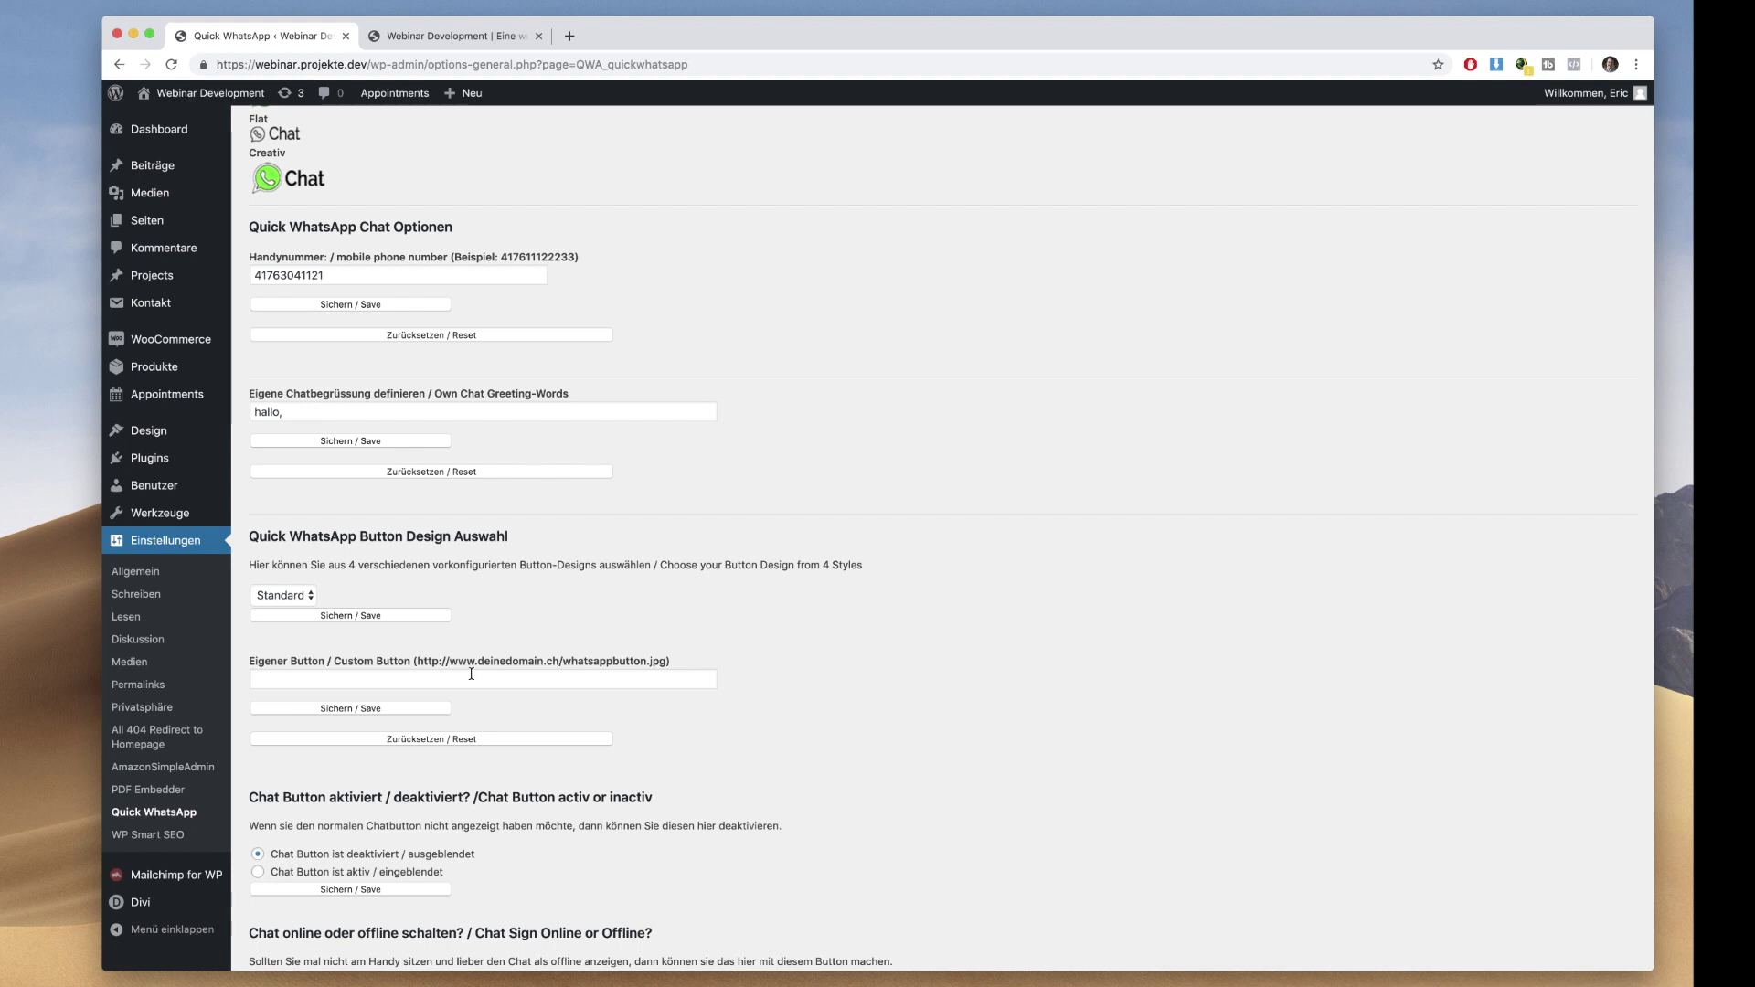
left_click(431, 43)
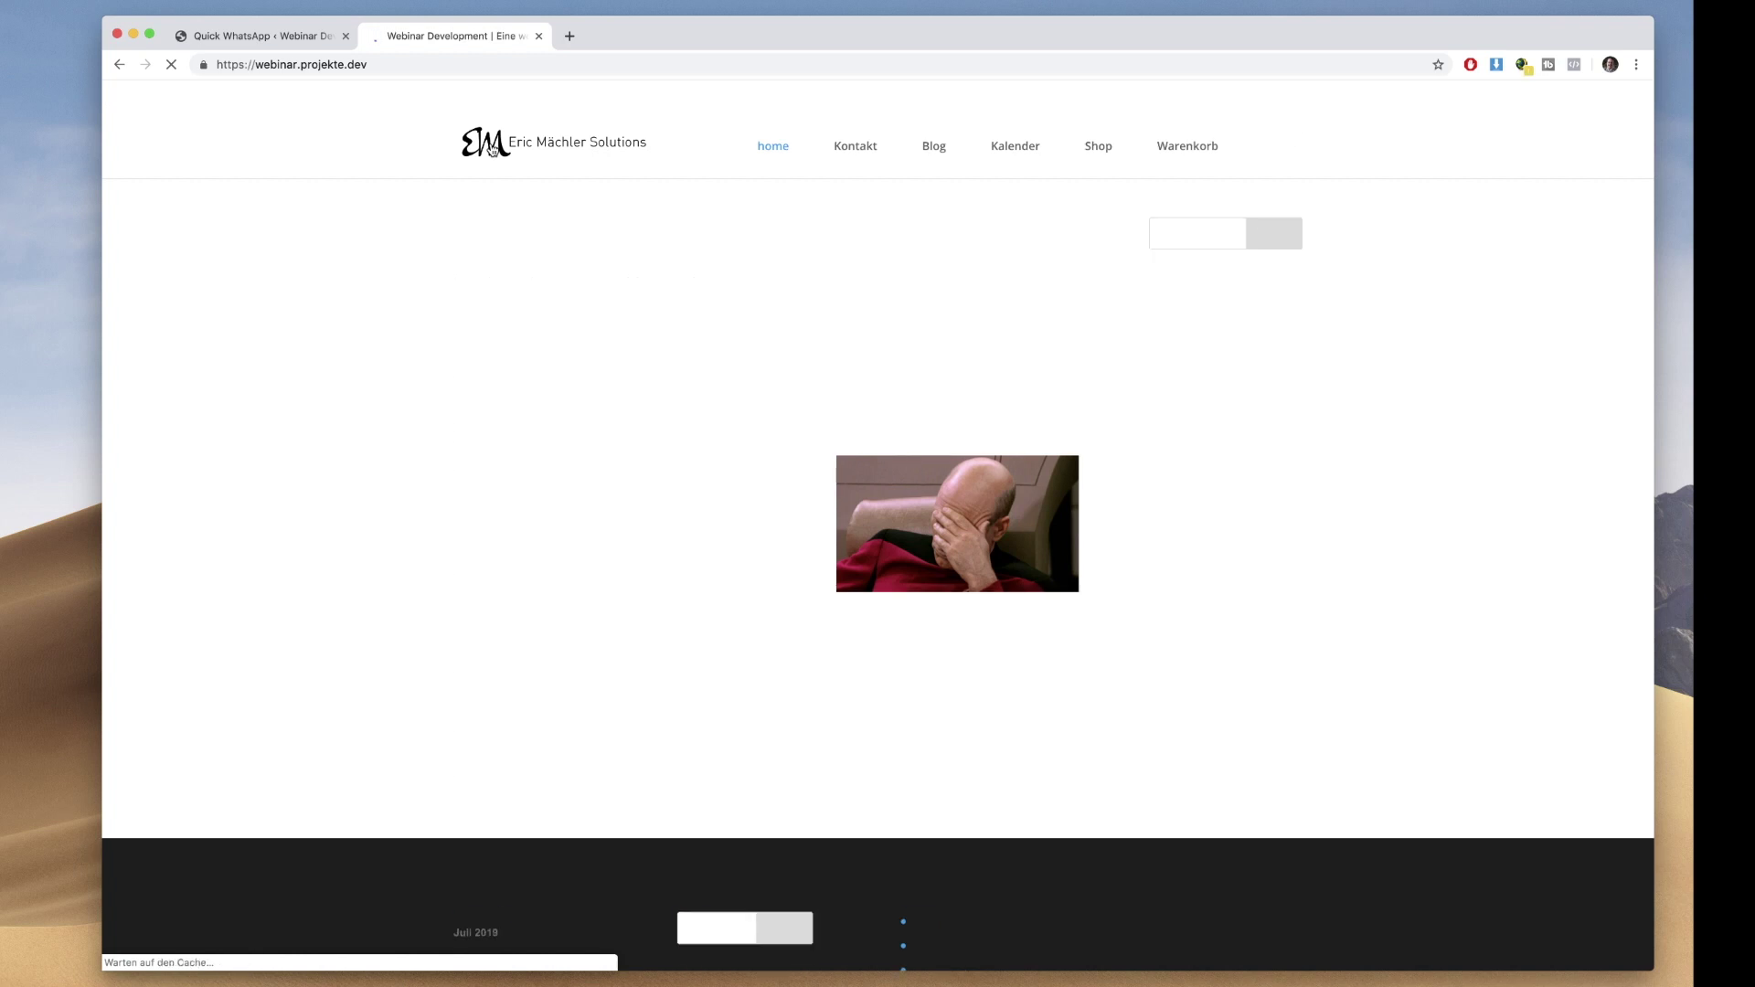
scroll(653, 409, "down", 3)
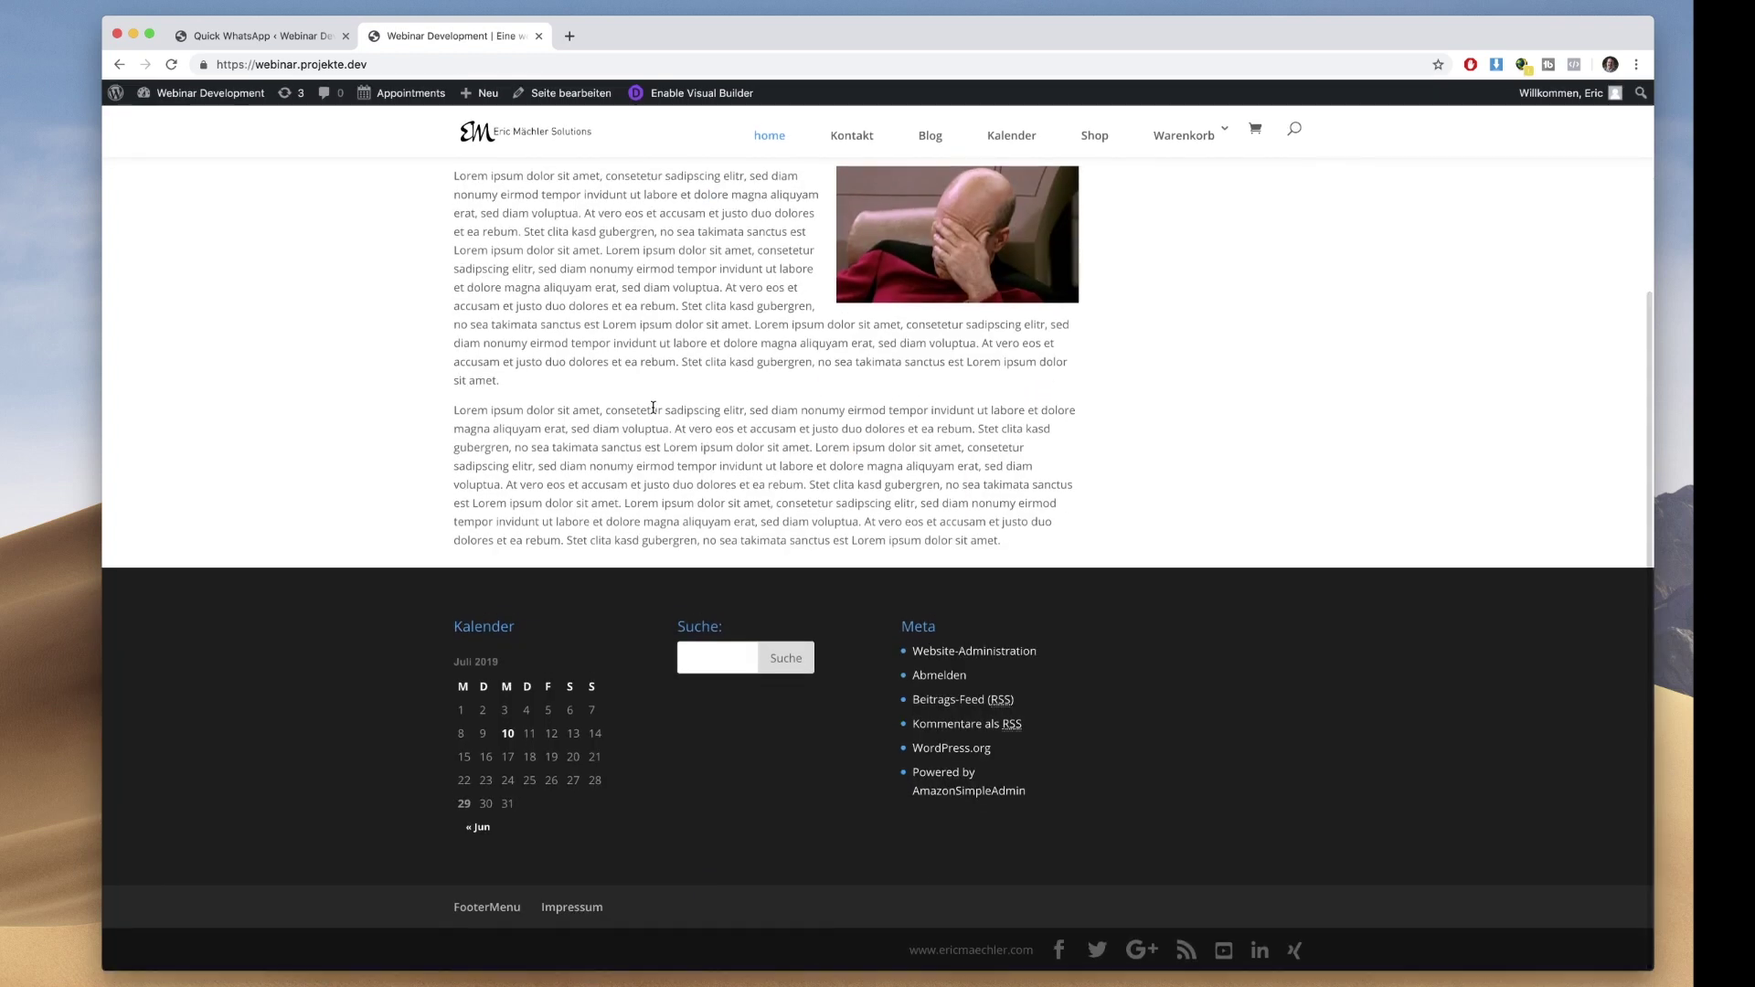
scroll(795, 307, "up", 3)
left_click(865, 162)
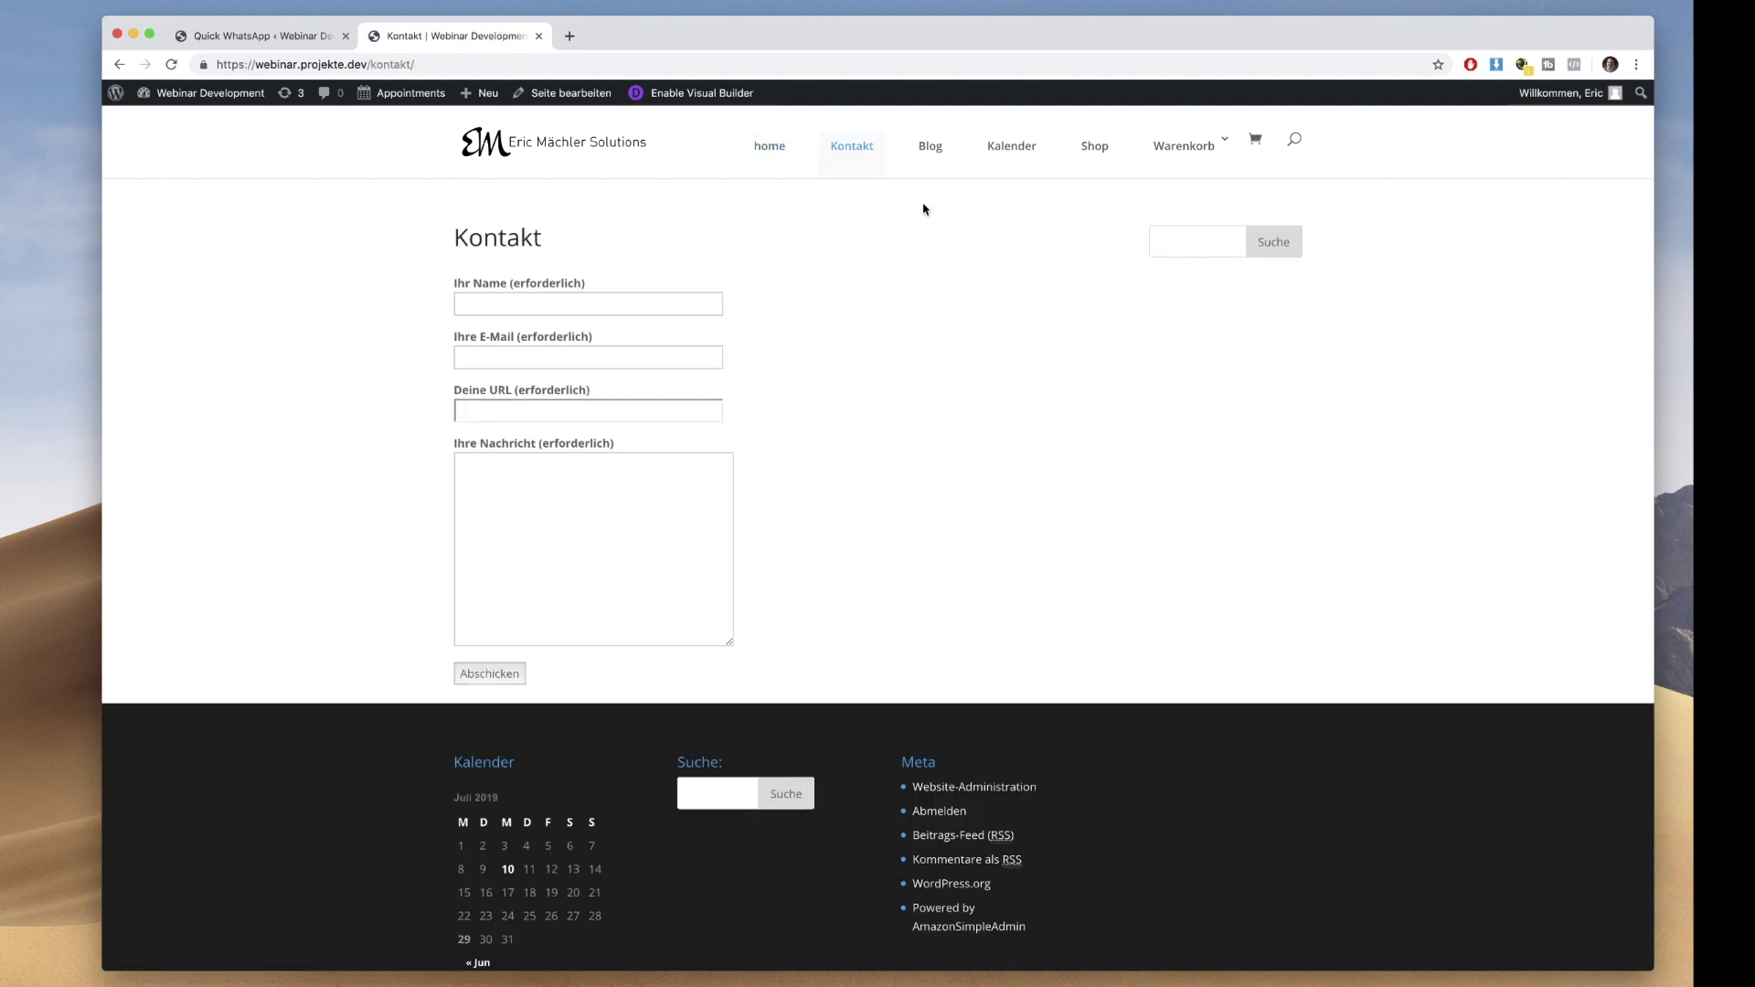
left_click(934, 162)
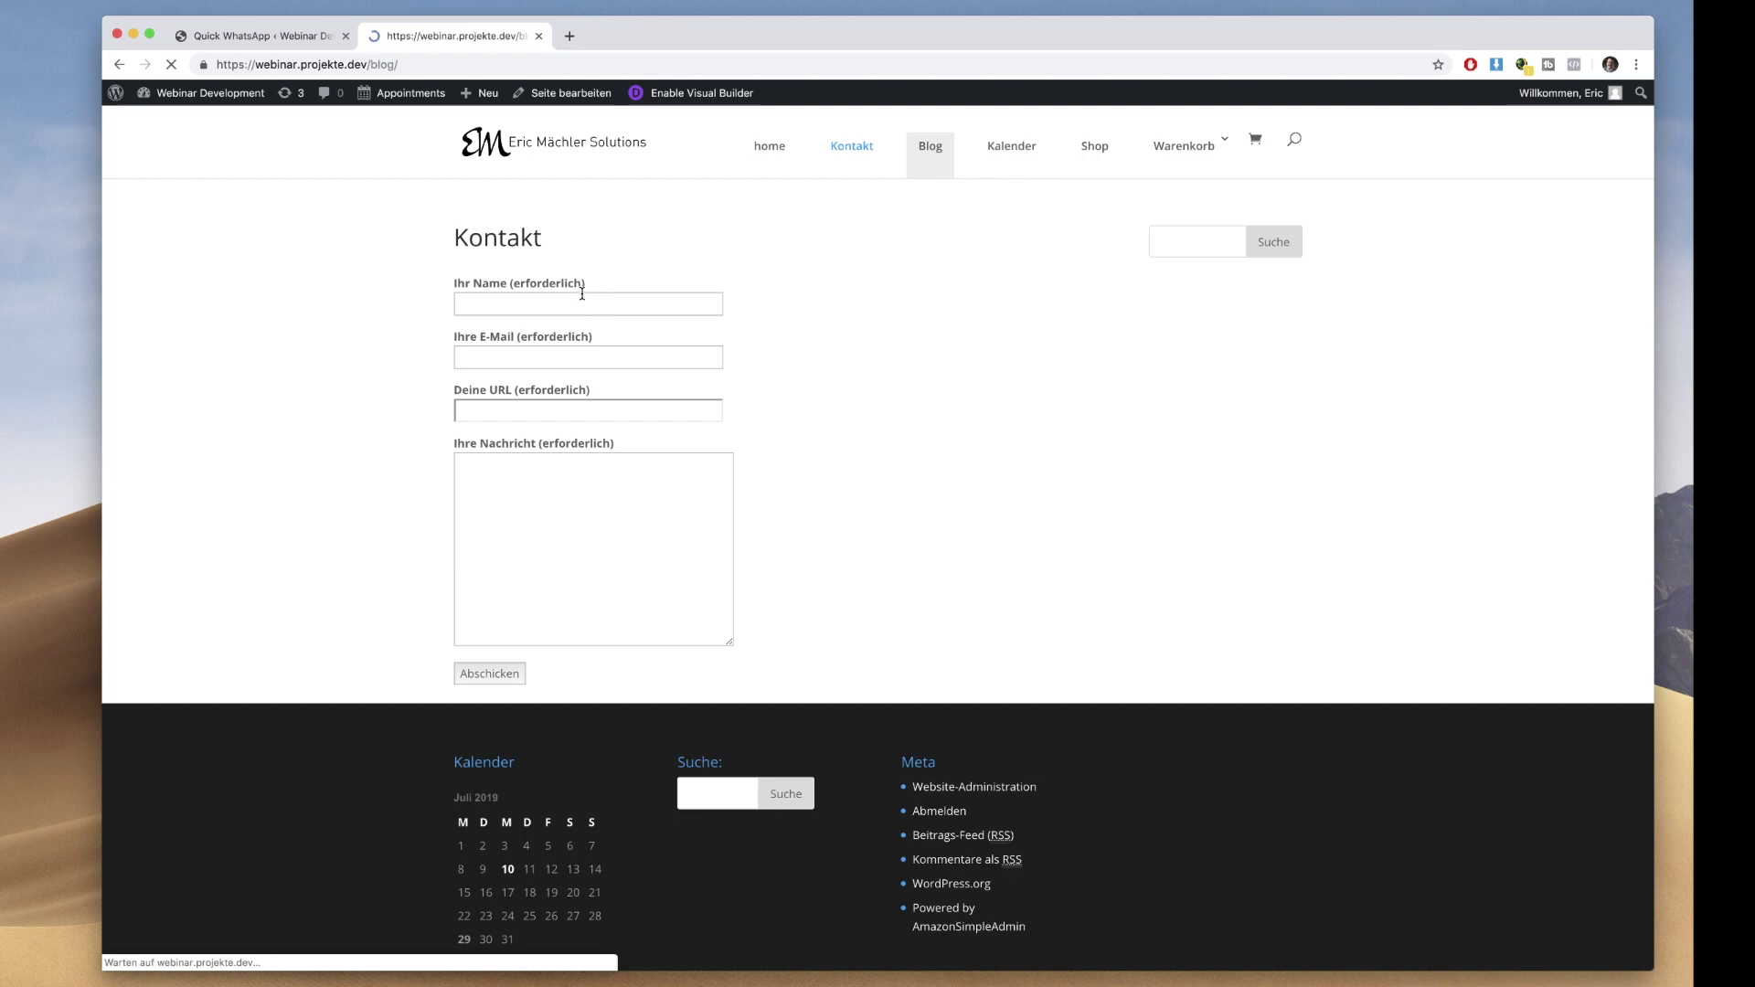
left_click(548, 239)
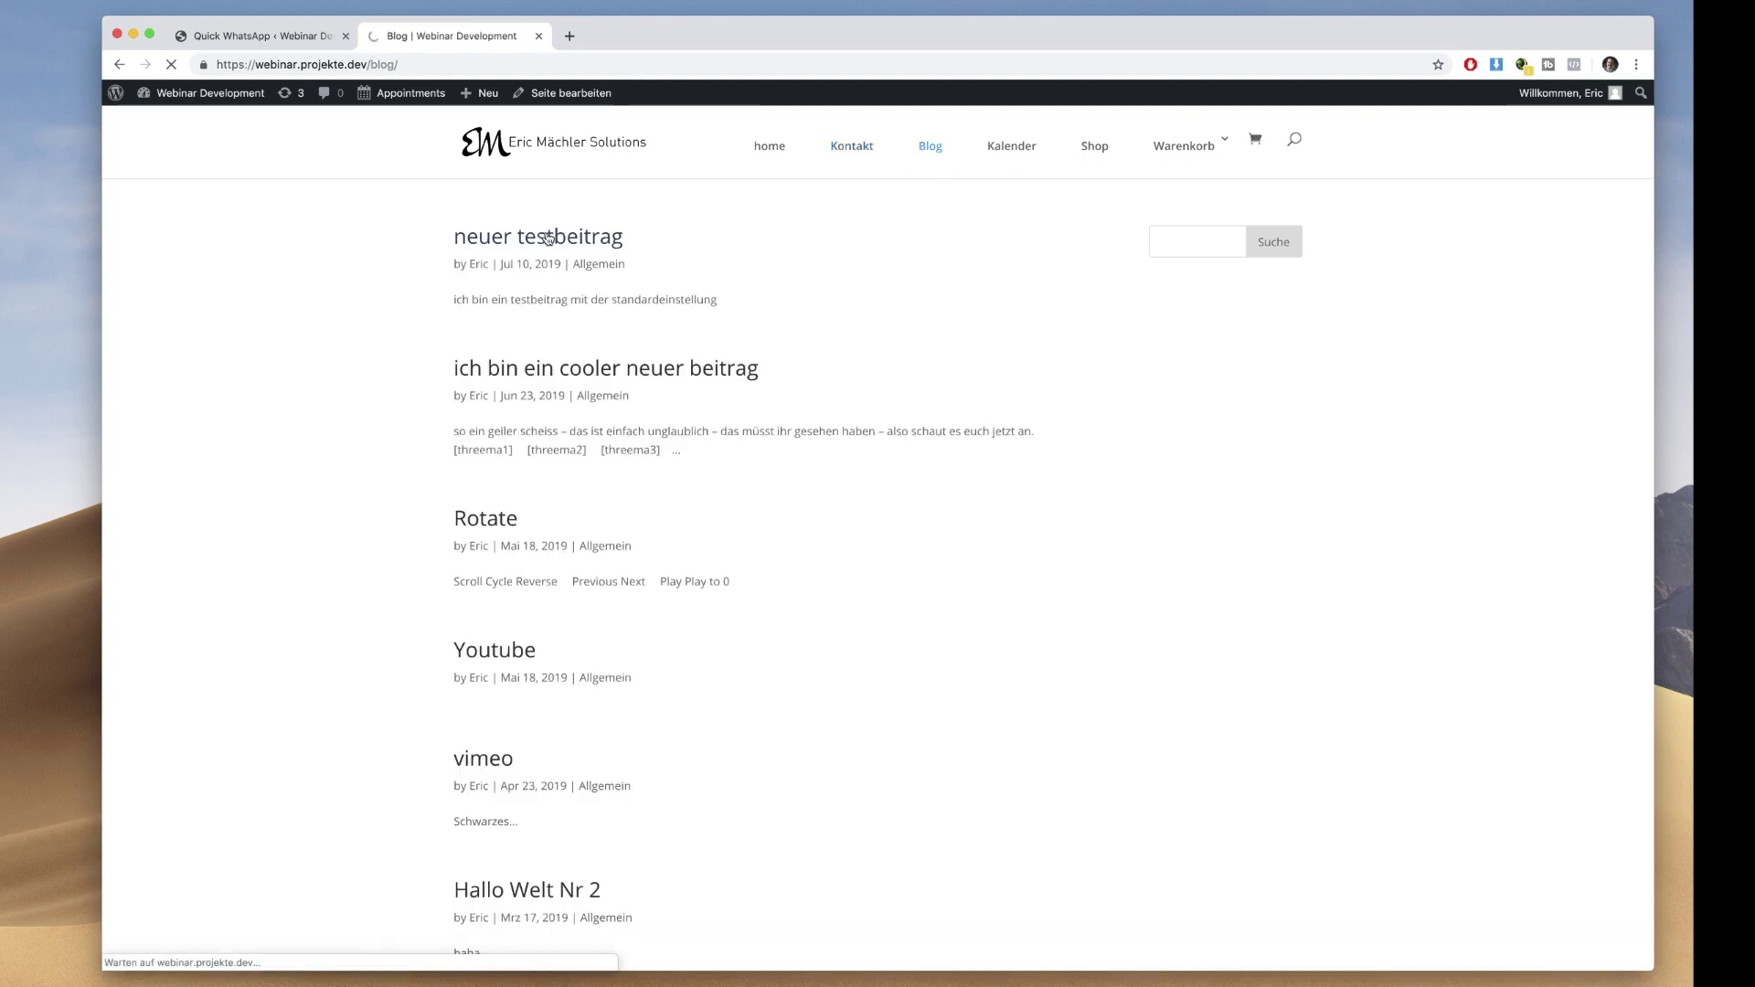
Activate the chat button in the Quick WhatsApp settings, save, and view the test post
left_click(245, 35)
scroll(264, 650, "down", 5)
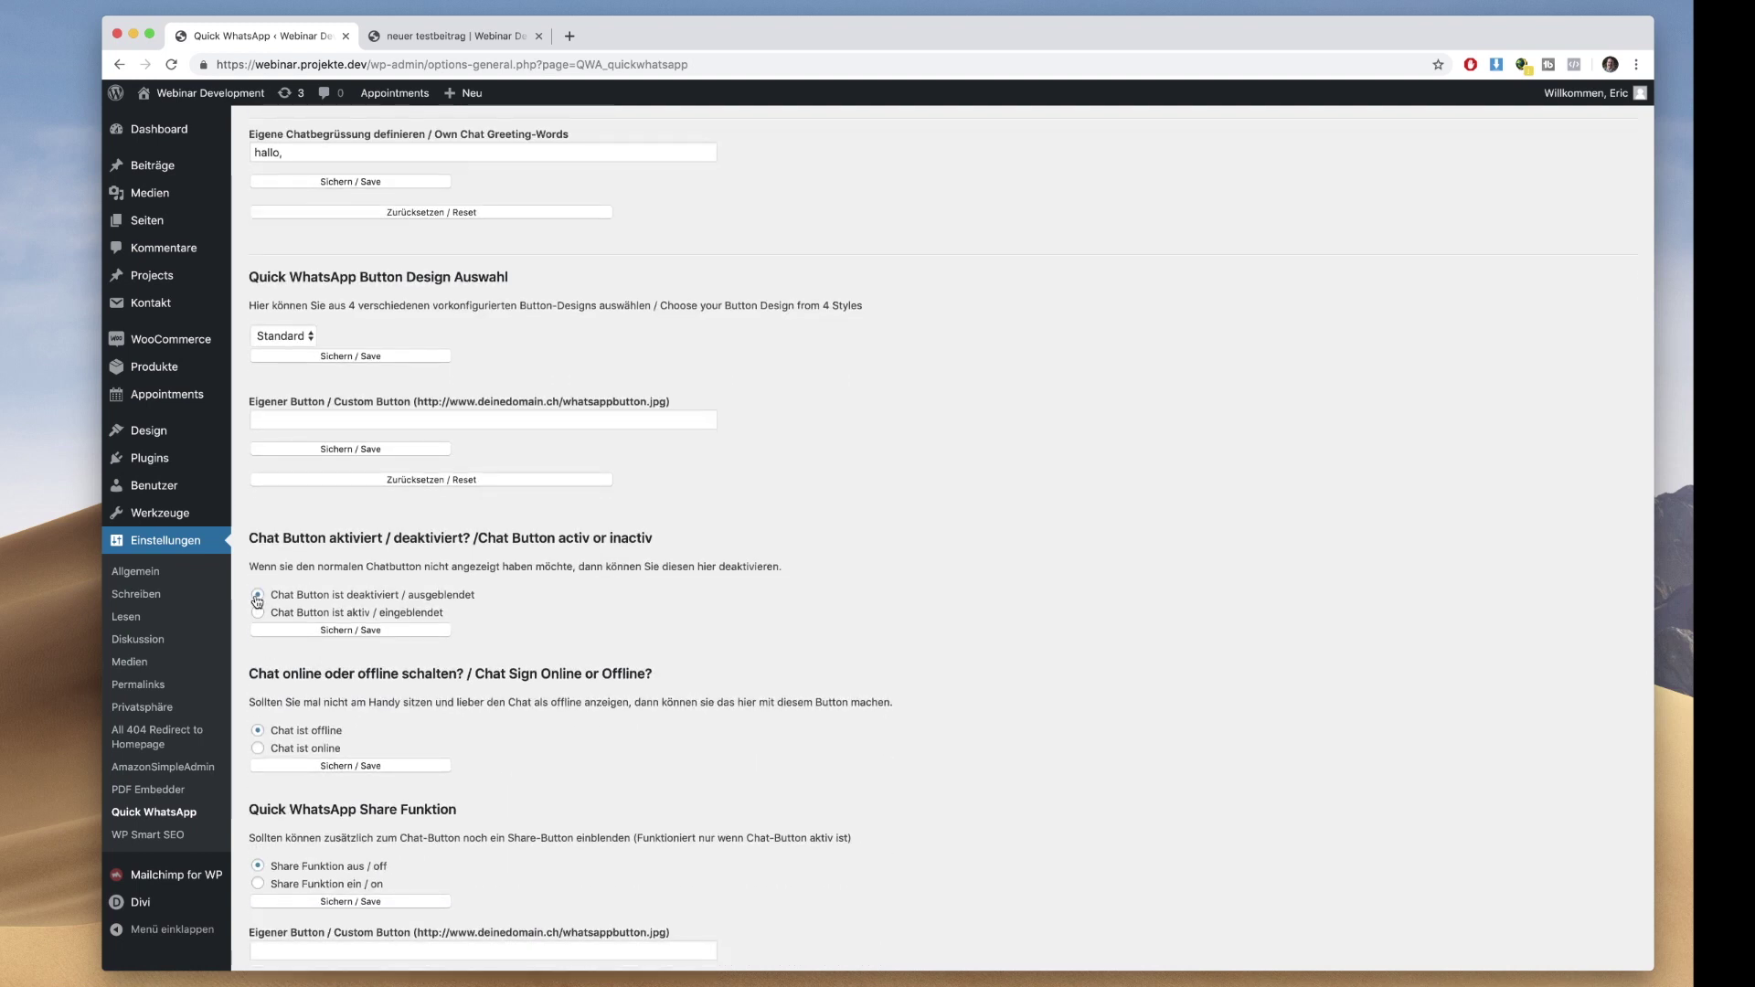
left_click(258, 613)
left_click(304, 635)
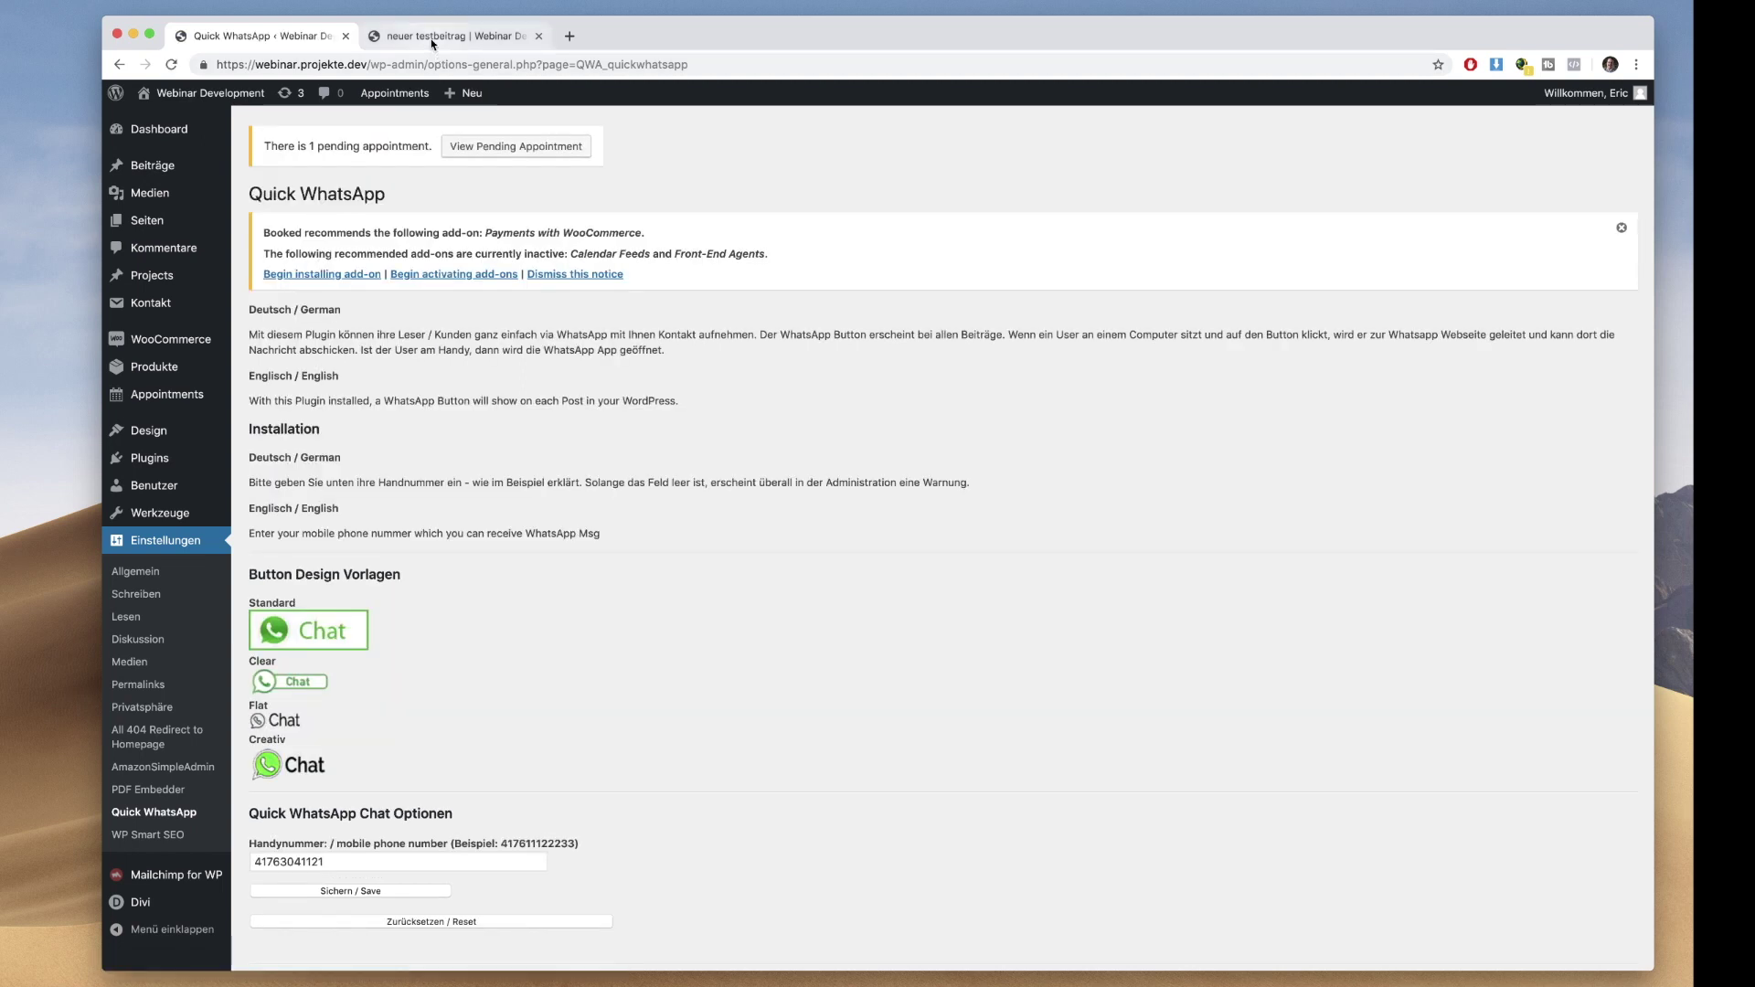
left_click(433, 40)
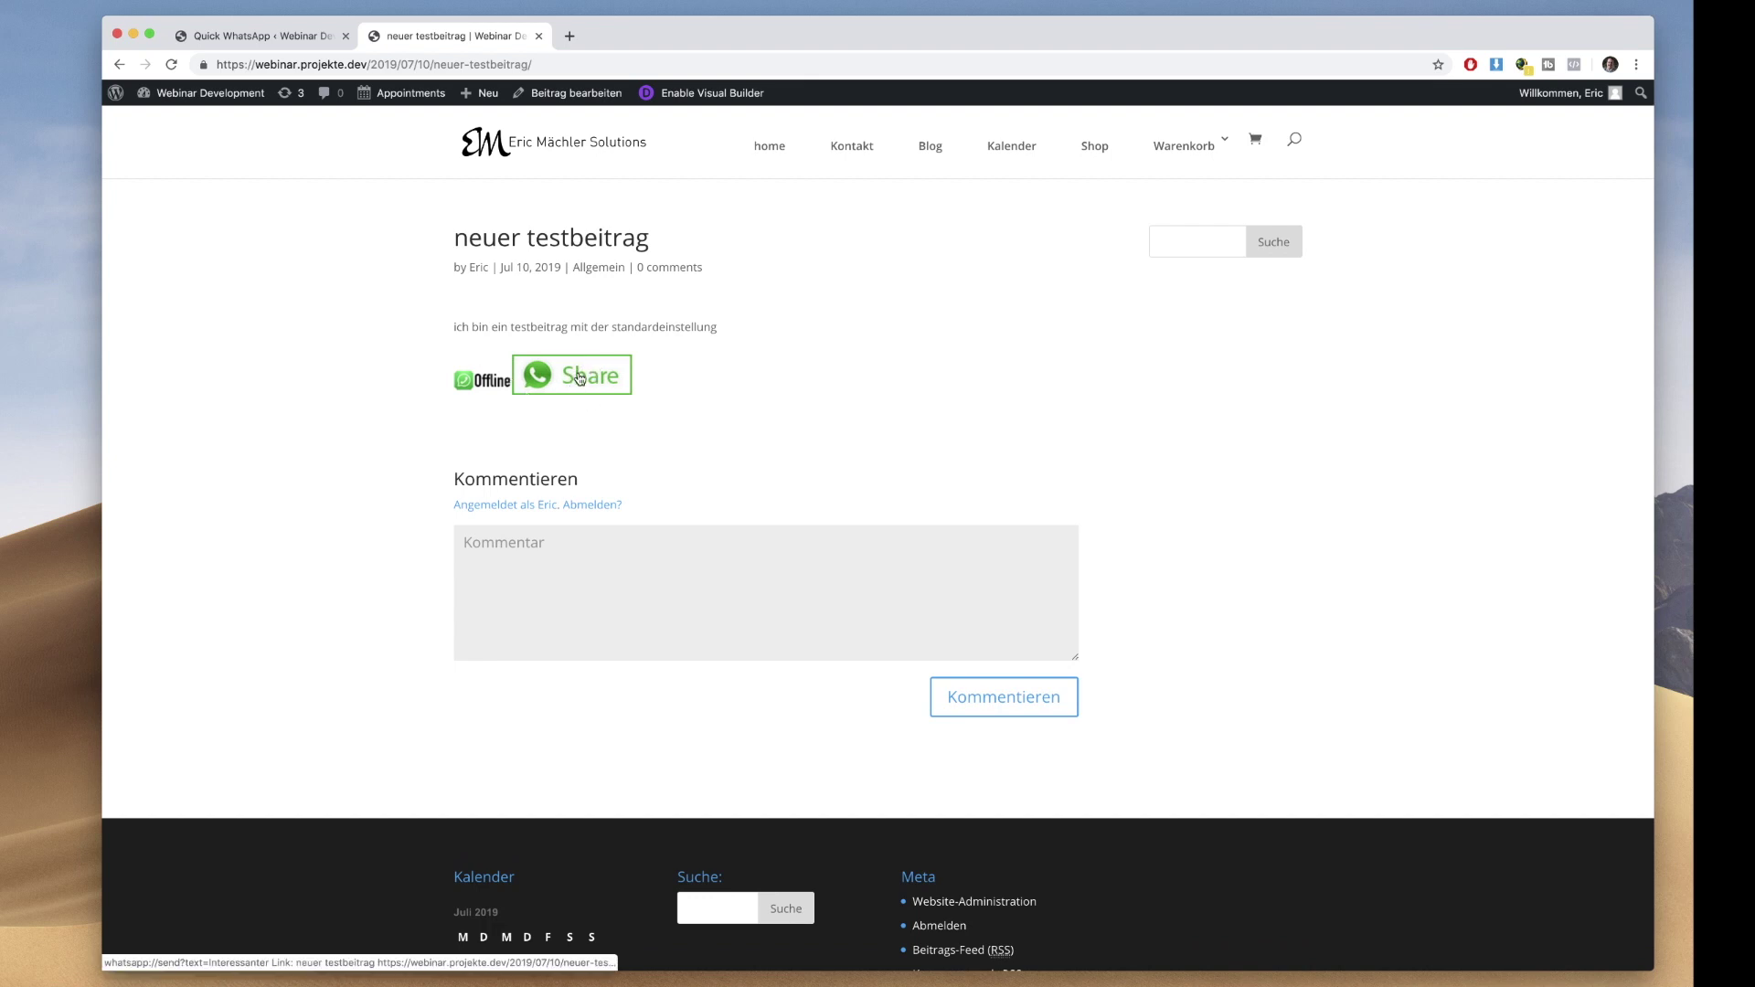
Set the chat status to online in the Quick WhatsApp settings and save it
left_click(256, 36)
scroll(656, 549, "down", 10)
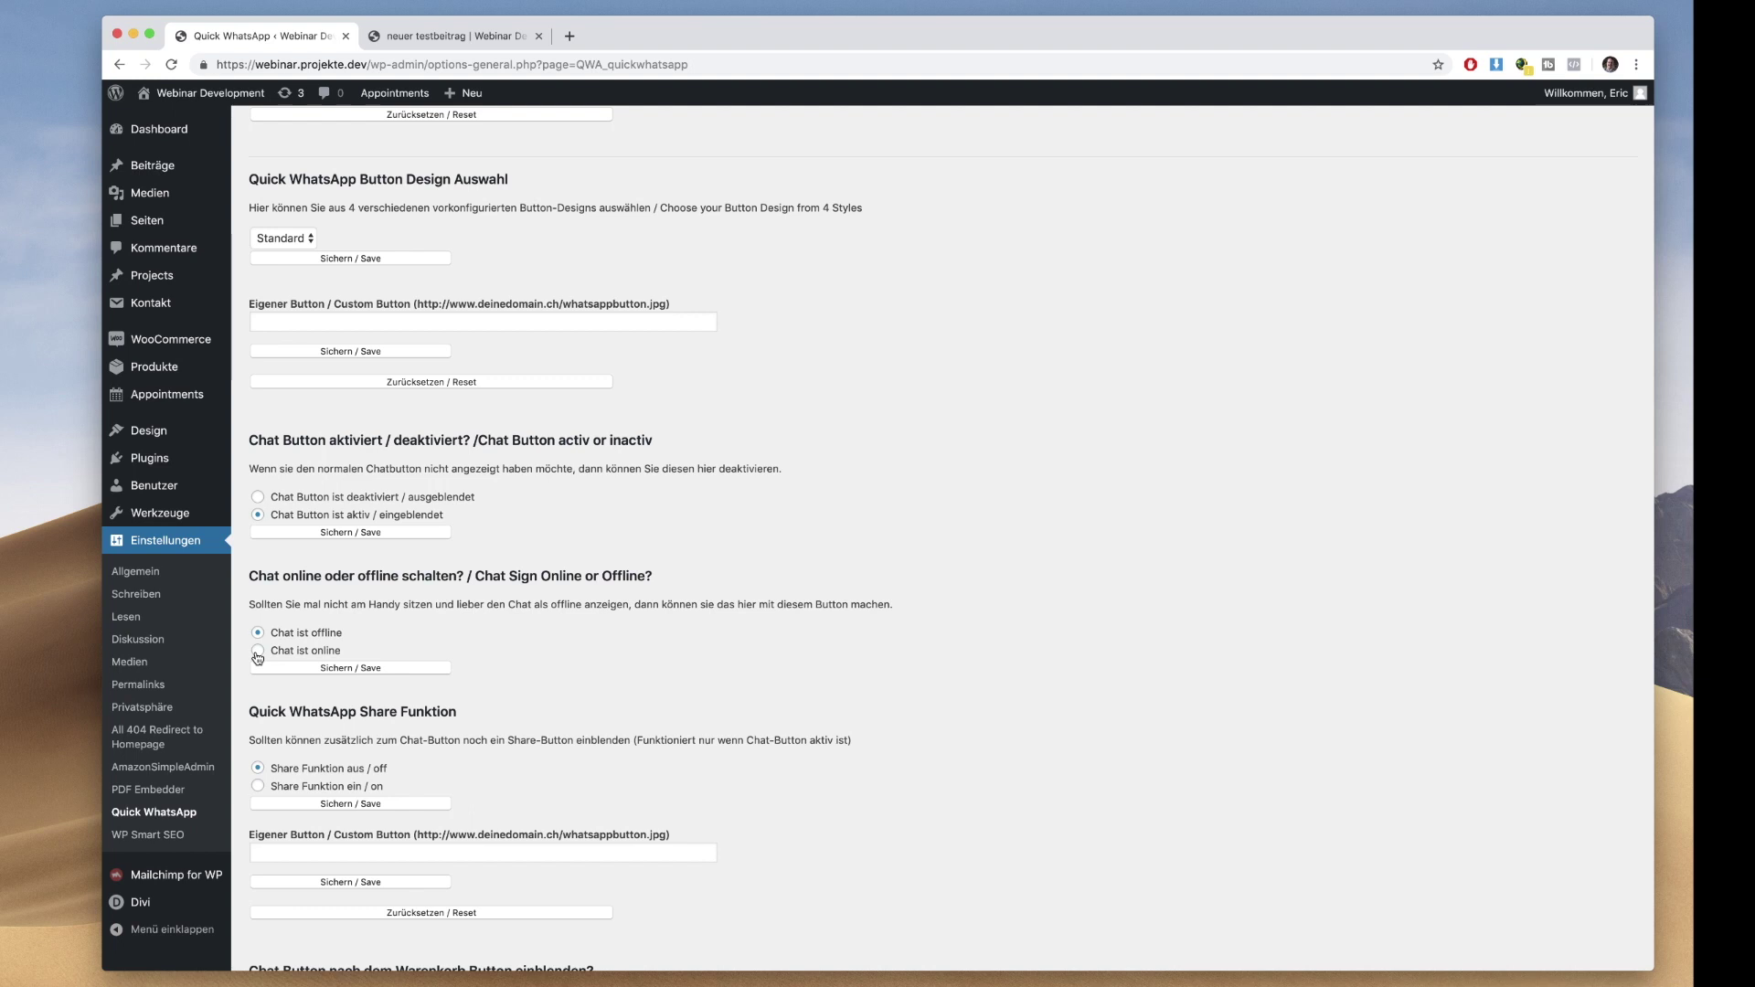
left_click(300, 669)
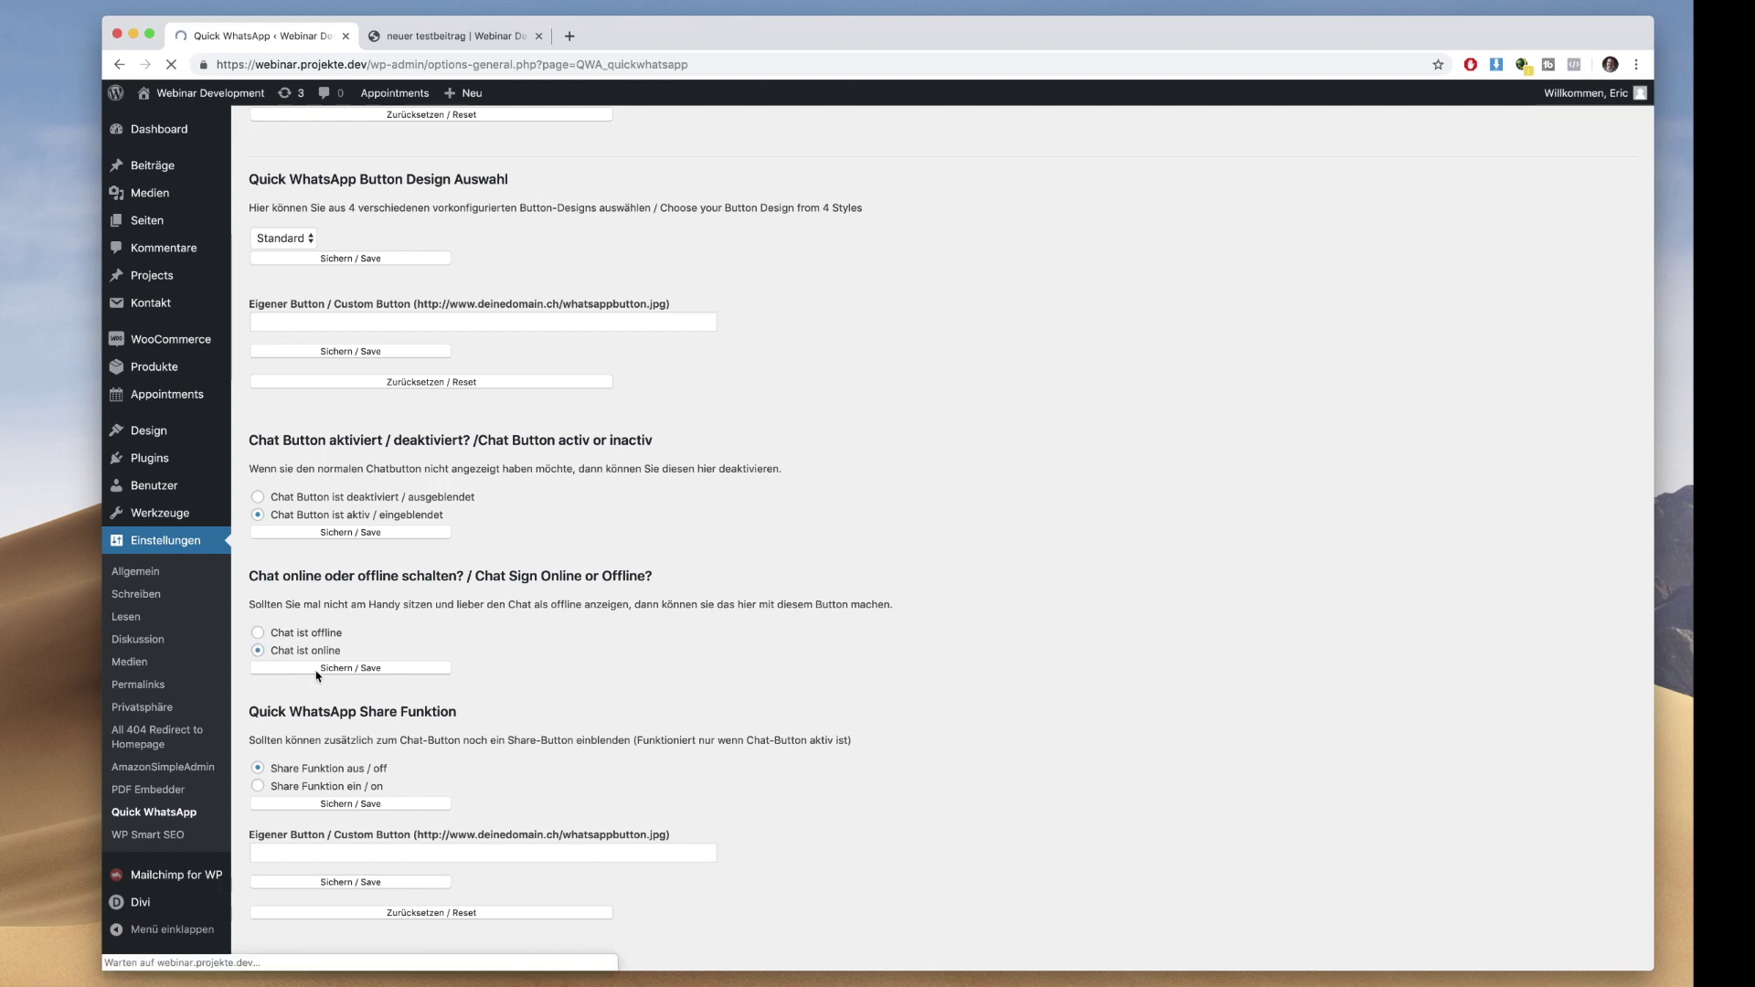
Turn on the Quick WhatsApp share function and save it
scroll(433, 787, "down", 15)
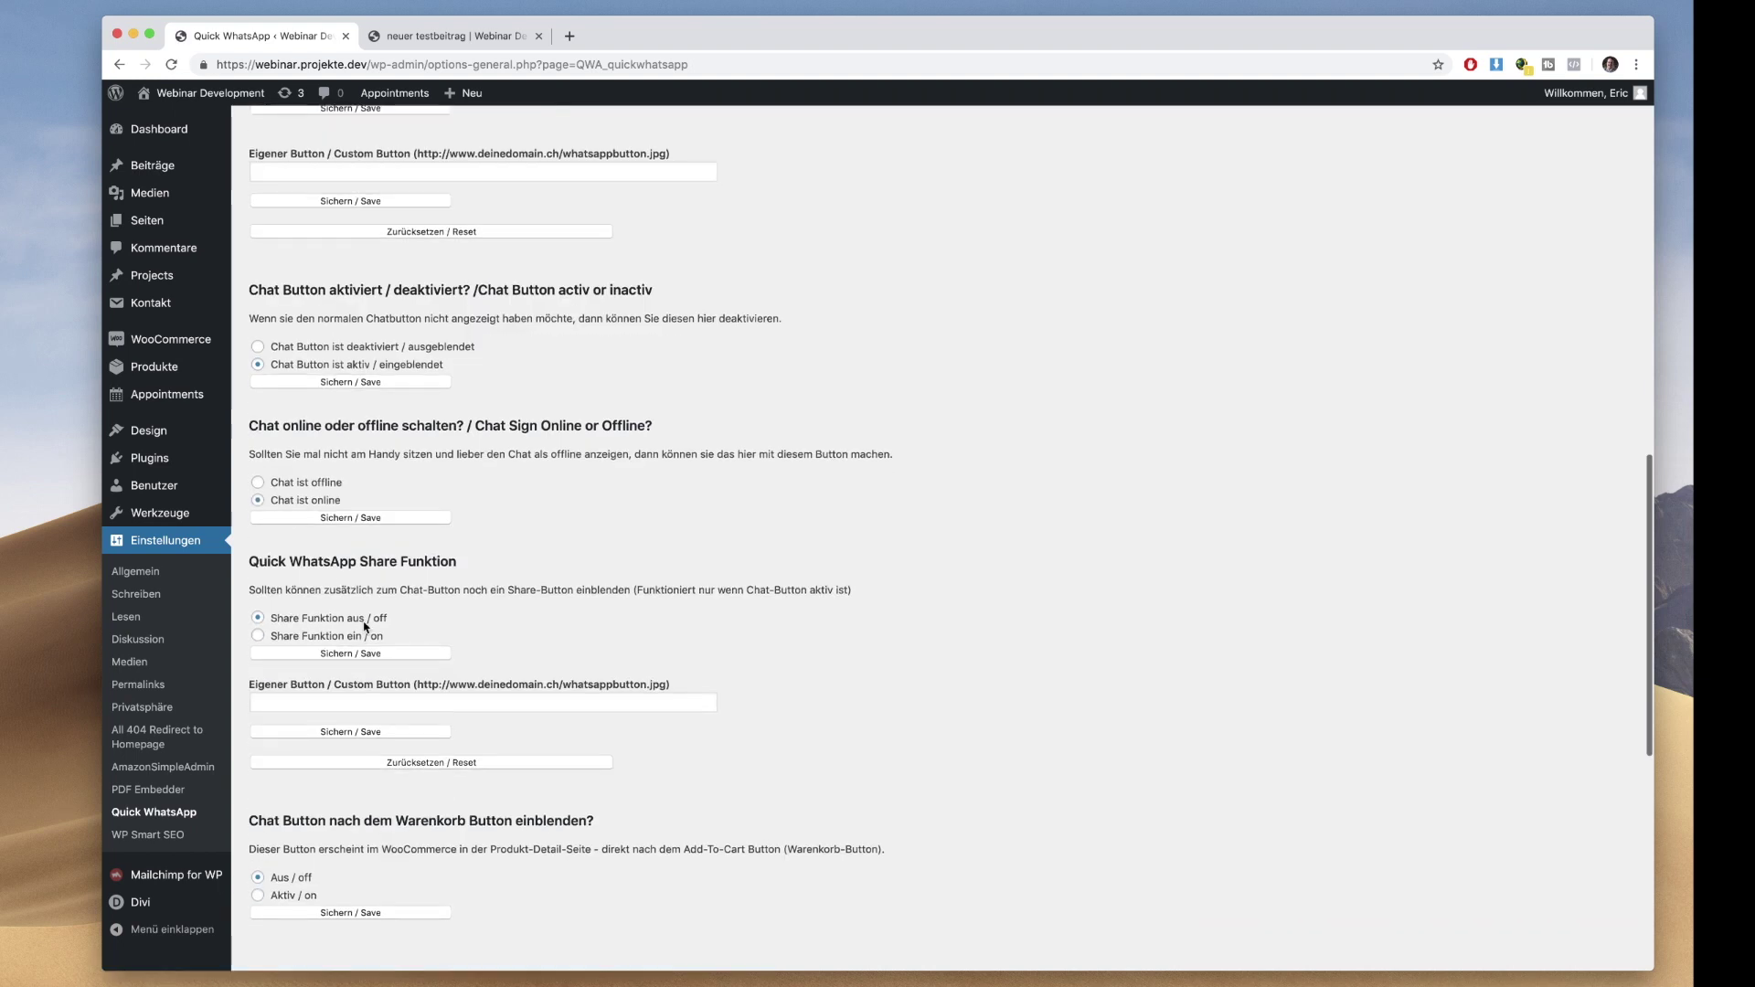
left_click(293, 636)
left_click(299, 662)
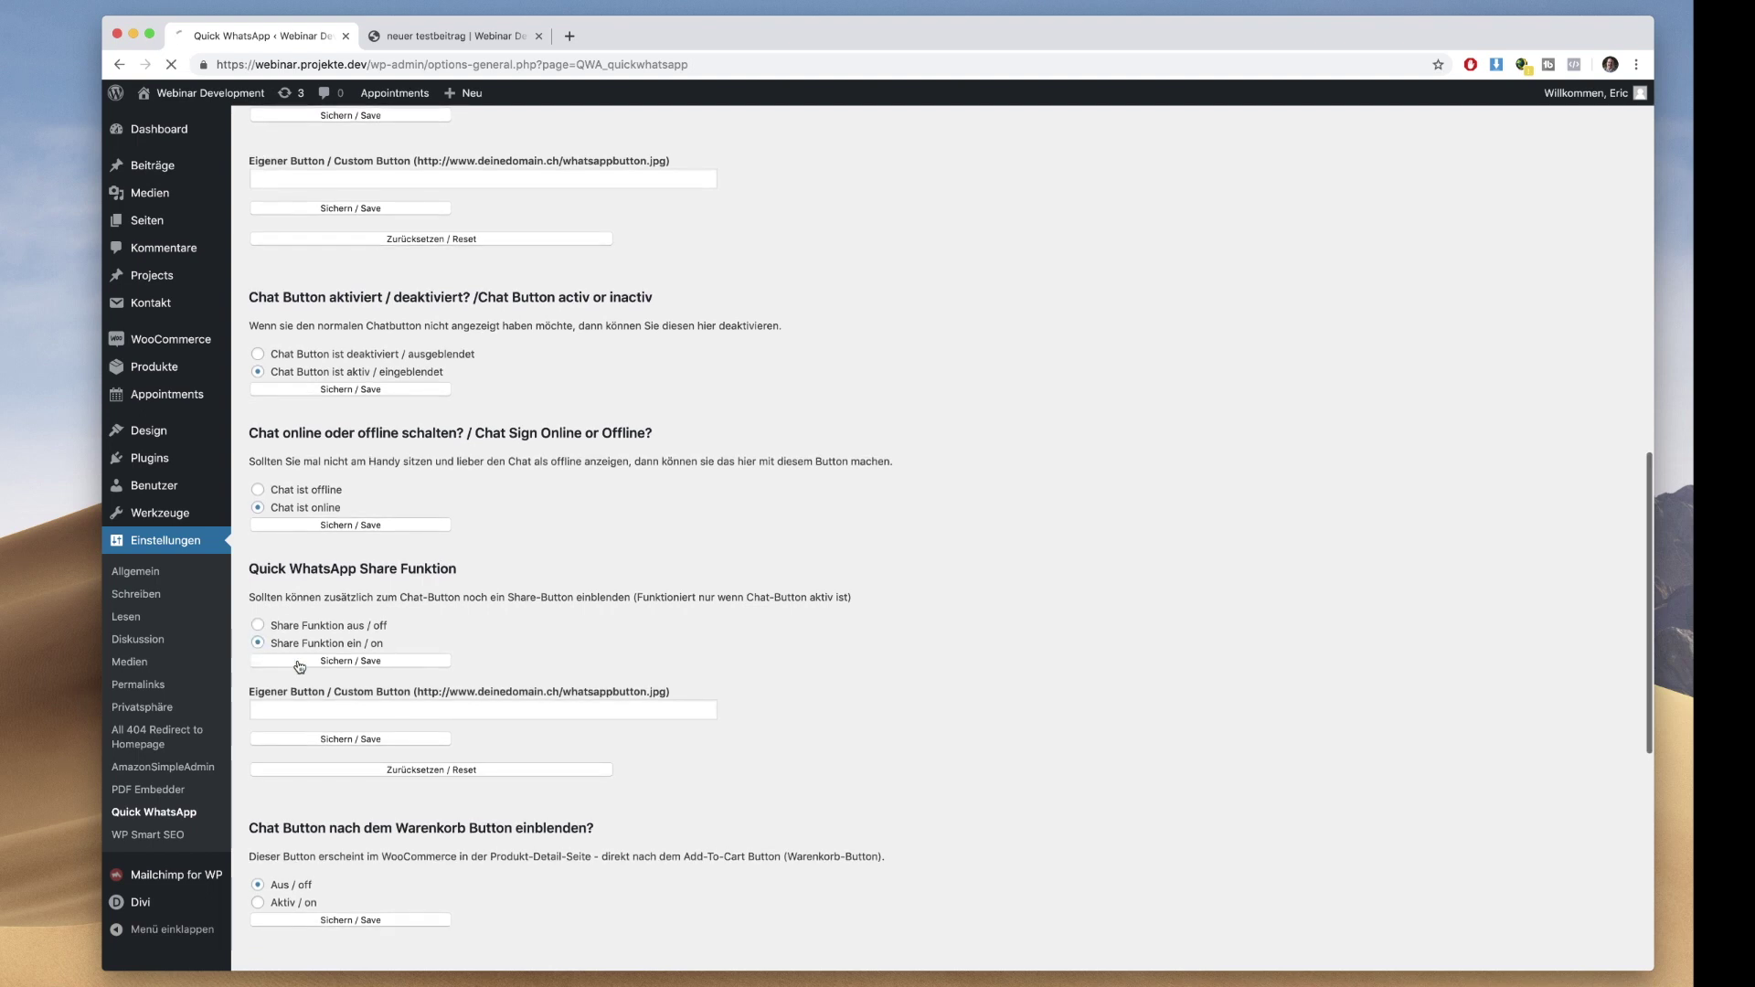
Reload the test post and try its chat button to check the prefilled greeting in WhatsApp Web, returning to the plugin settings
left_click(454, 36)
left_click(171, 64)
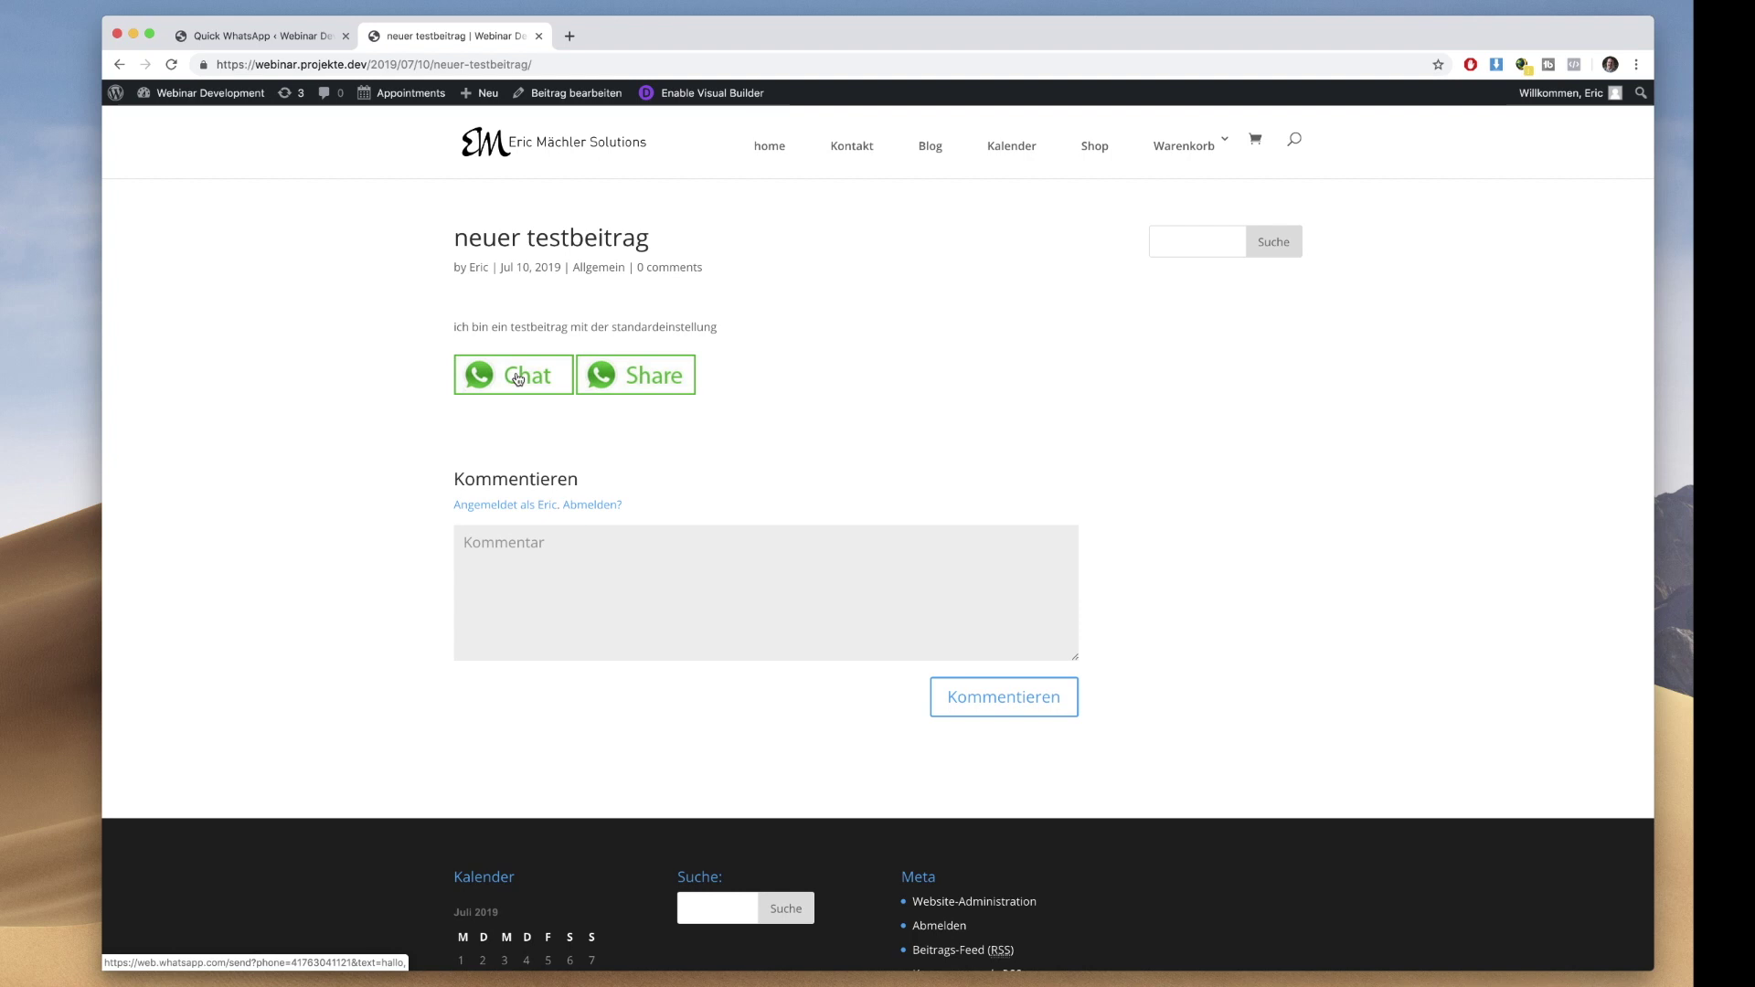
left_click(518, 379)
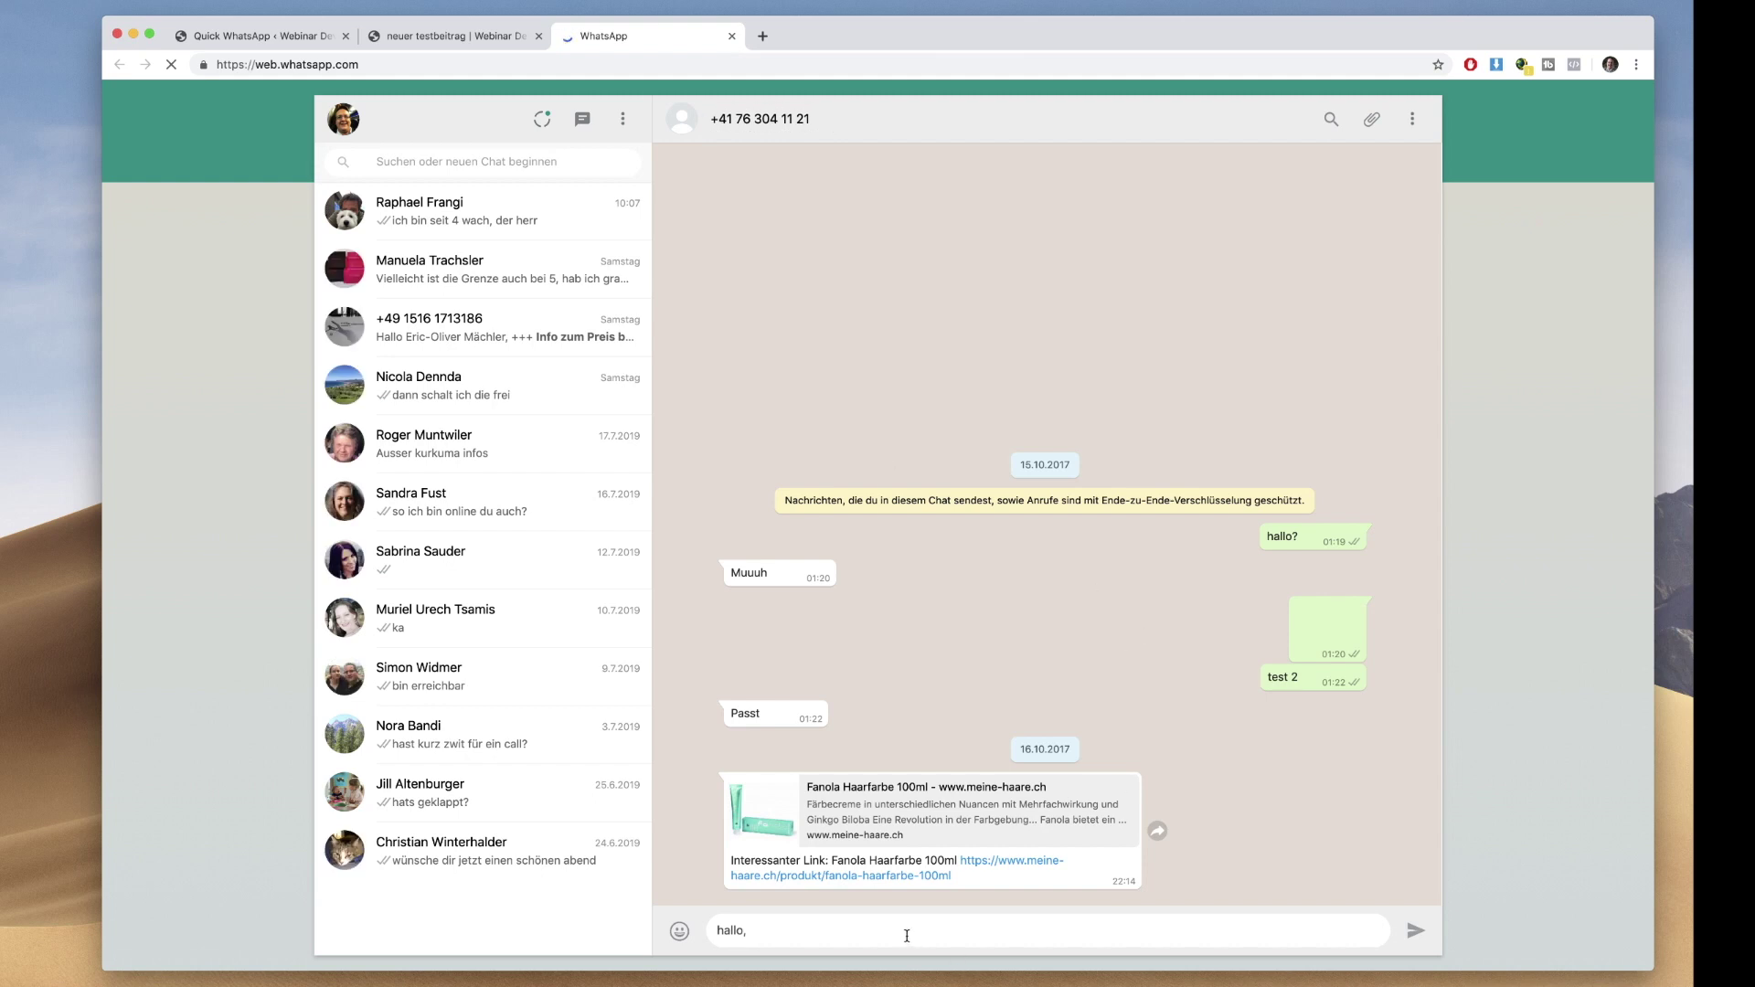
left_click_drag(752, 930, 706, 931)
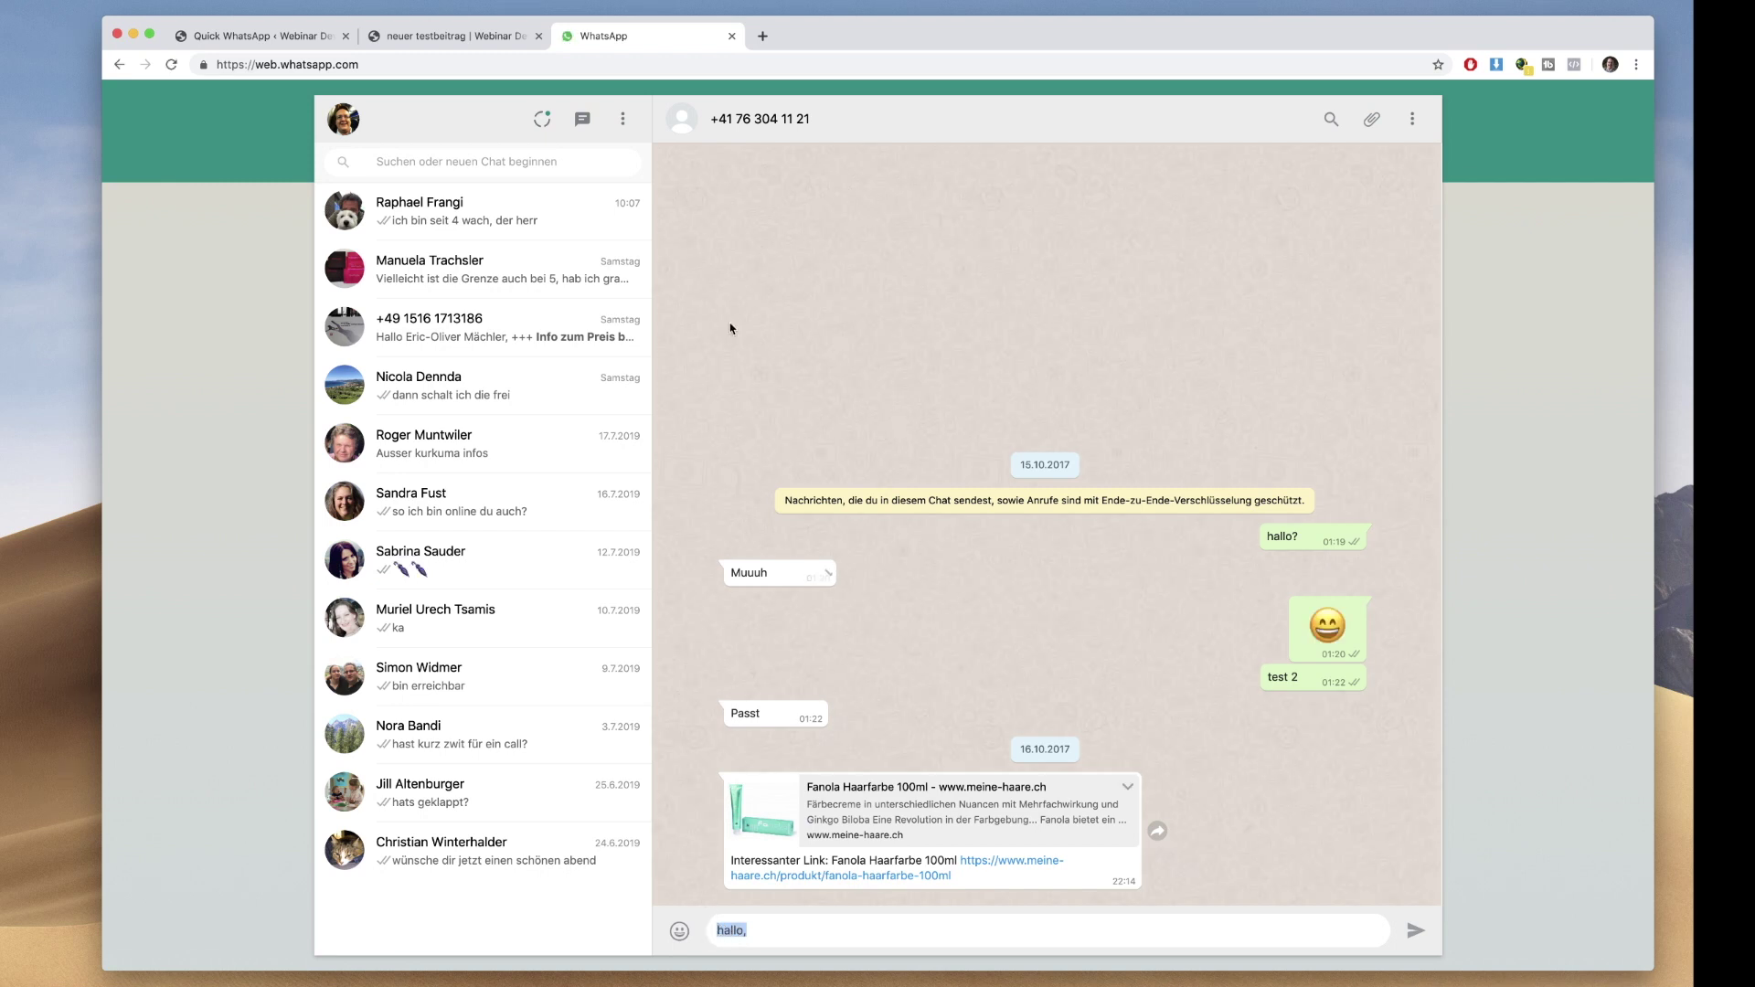
left_click(418, 36)
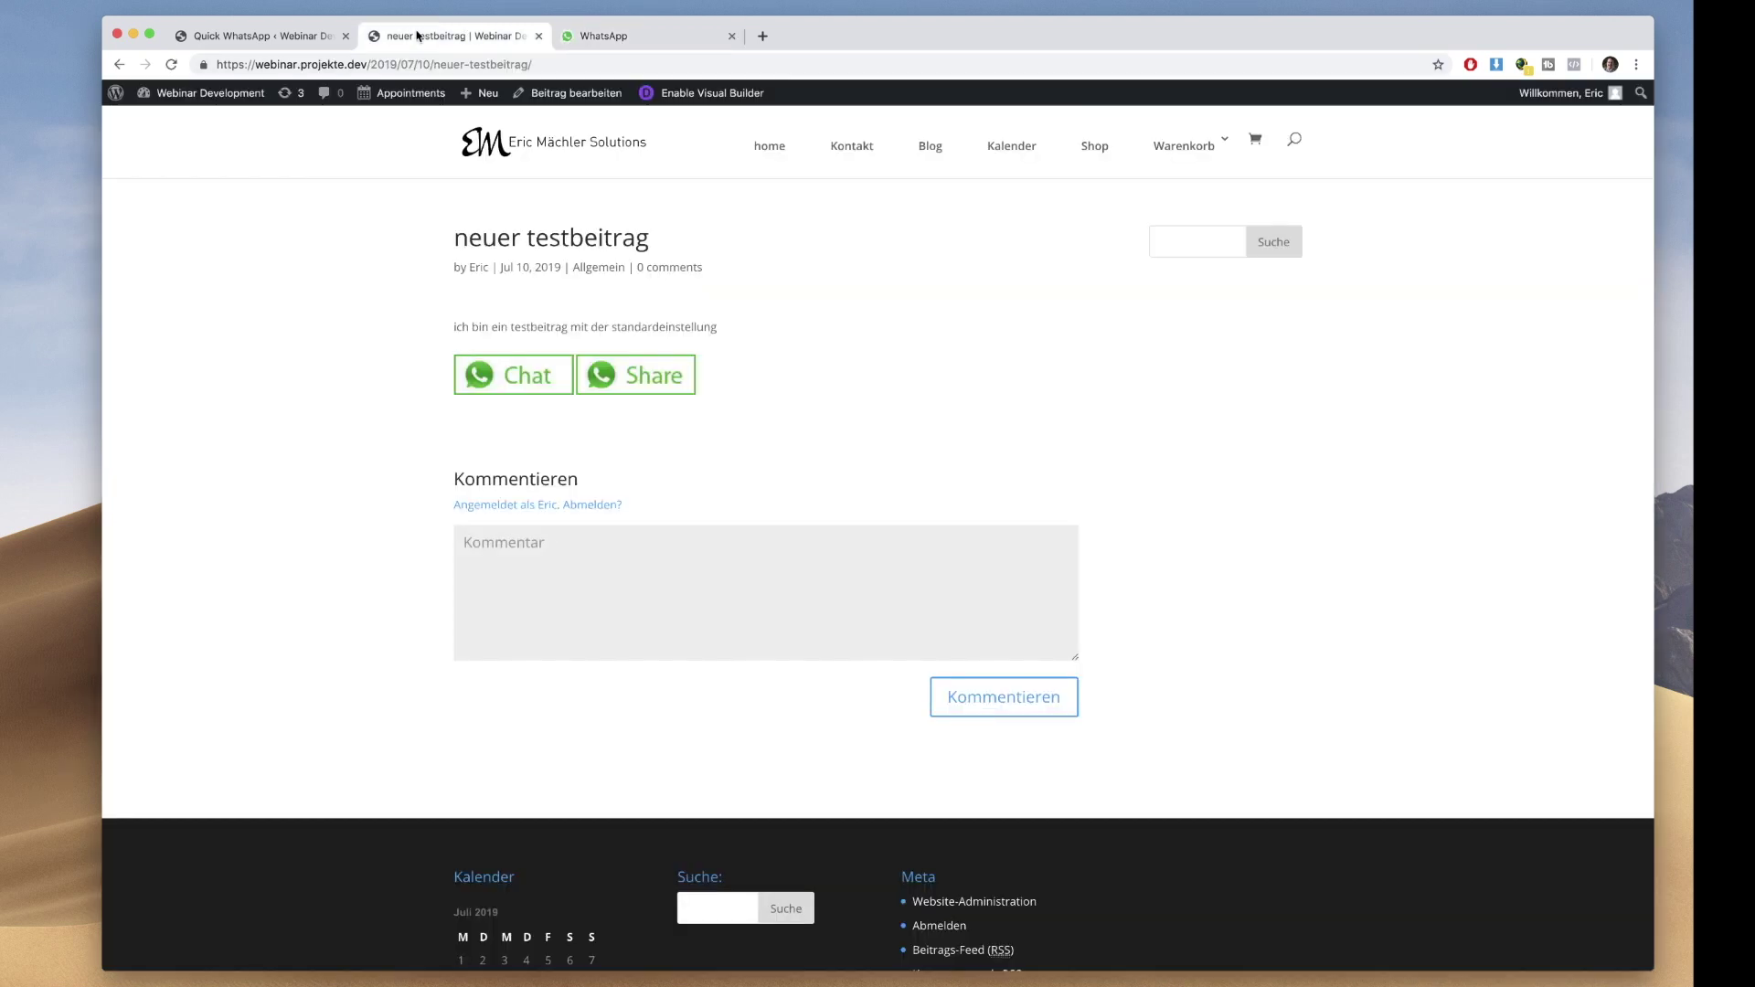
left_click(242, 38)
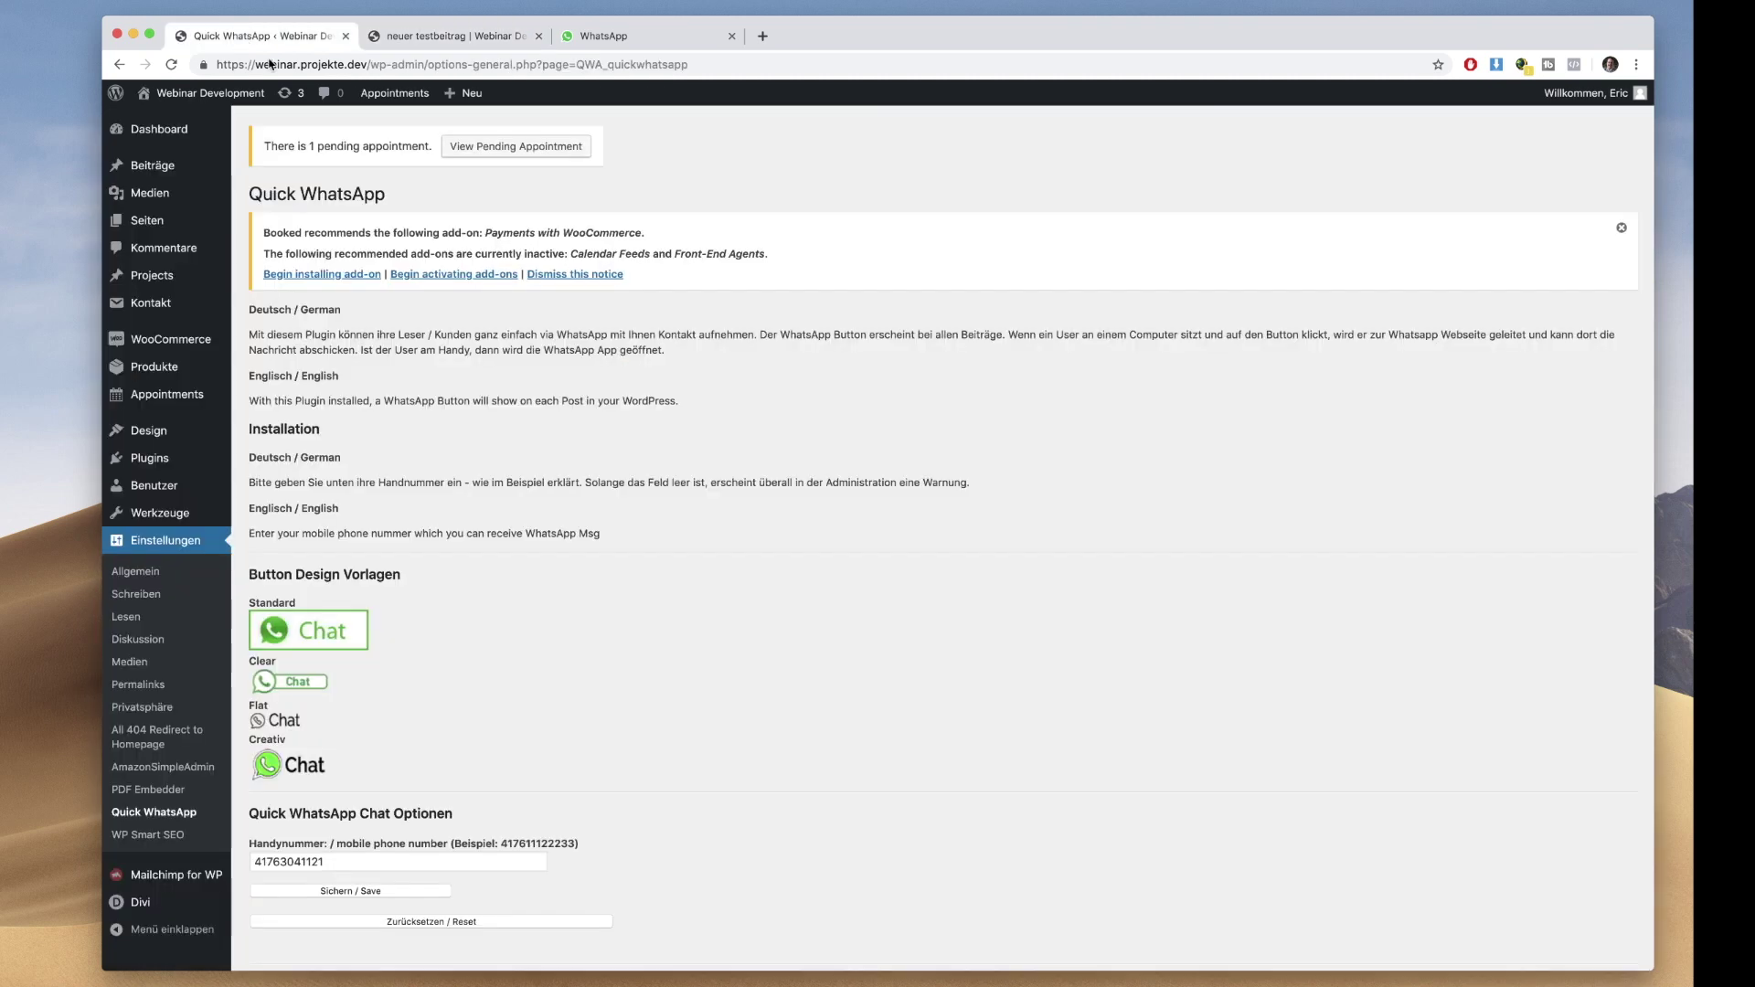
Turn on the chat button after the add-to-cart button in the Quick WhatsApp settings and save it
scroll(791, 565, "down", 6)
scroll(792, 570, "down", 6)
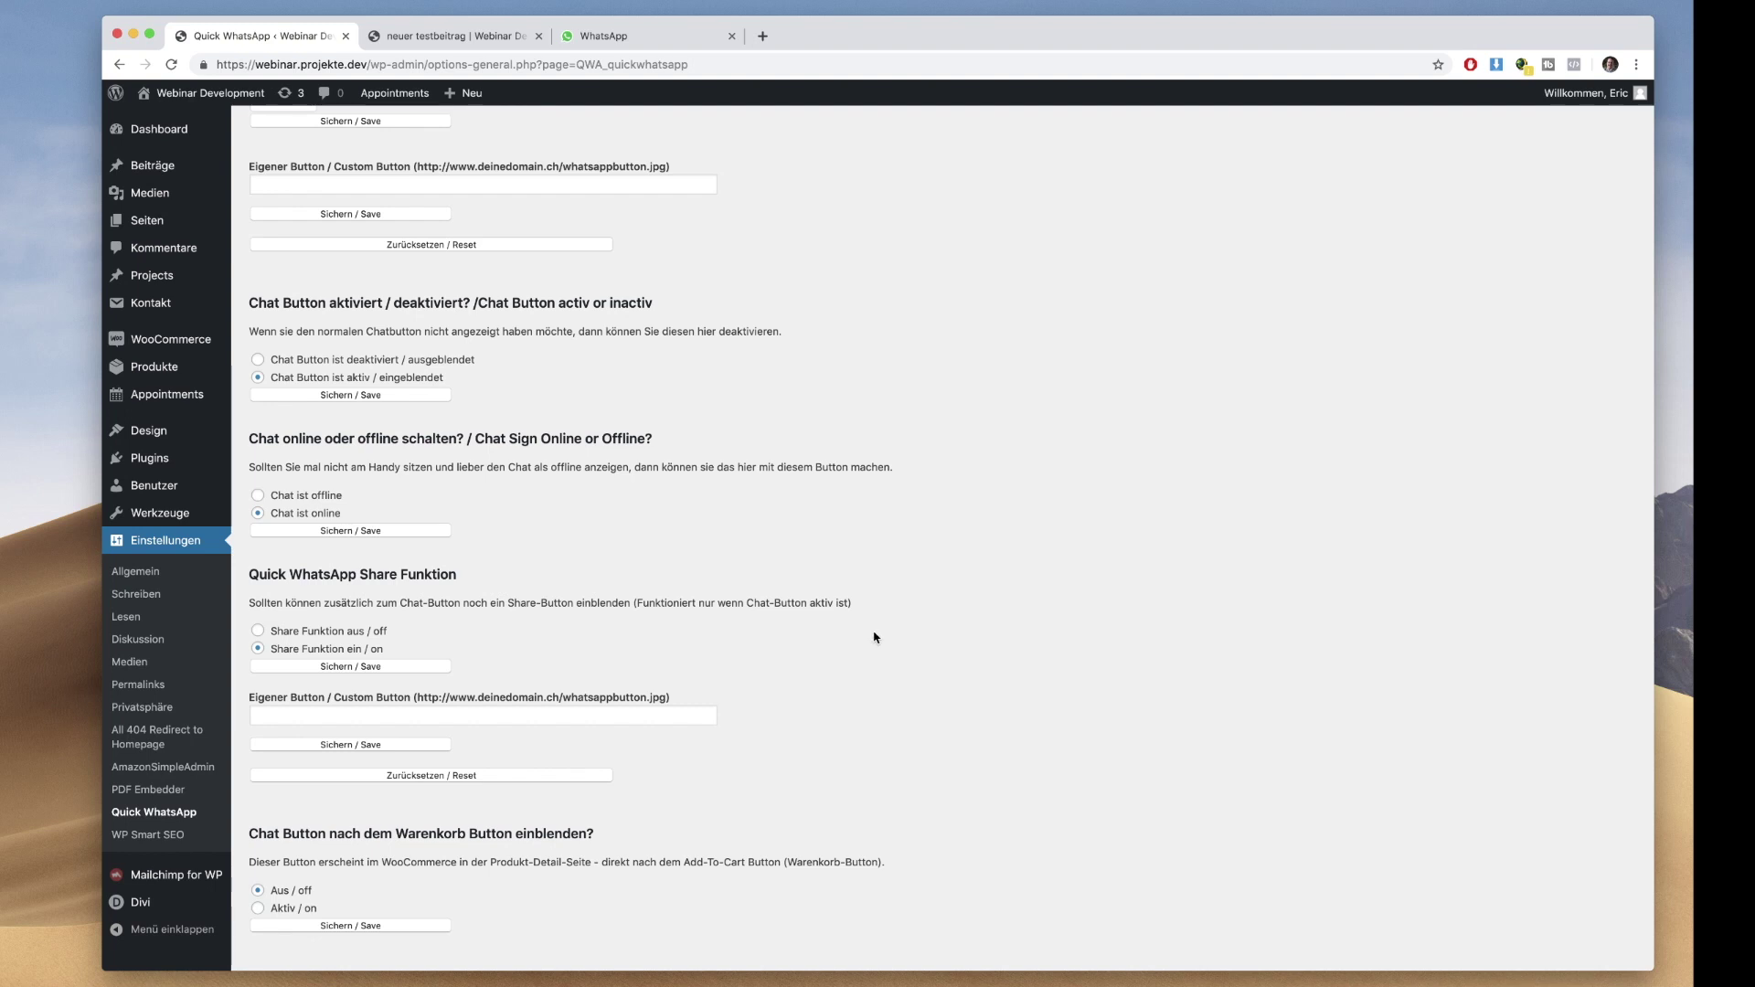
scroll(874, 638, "down", 2)
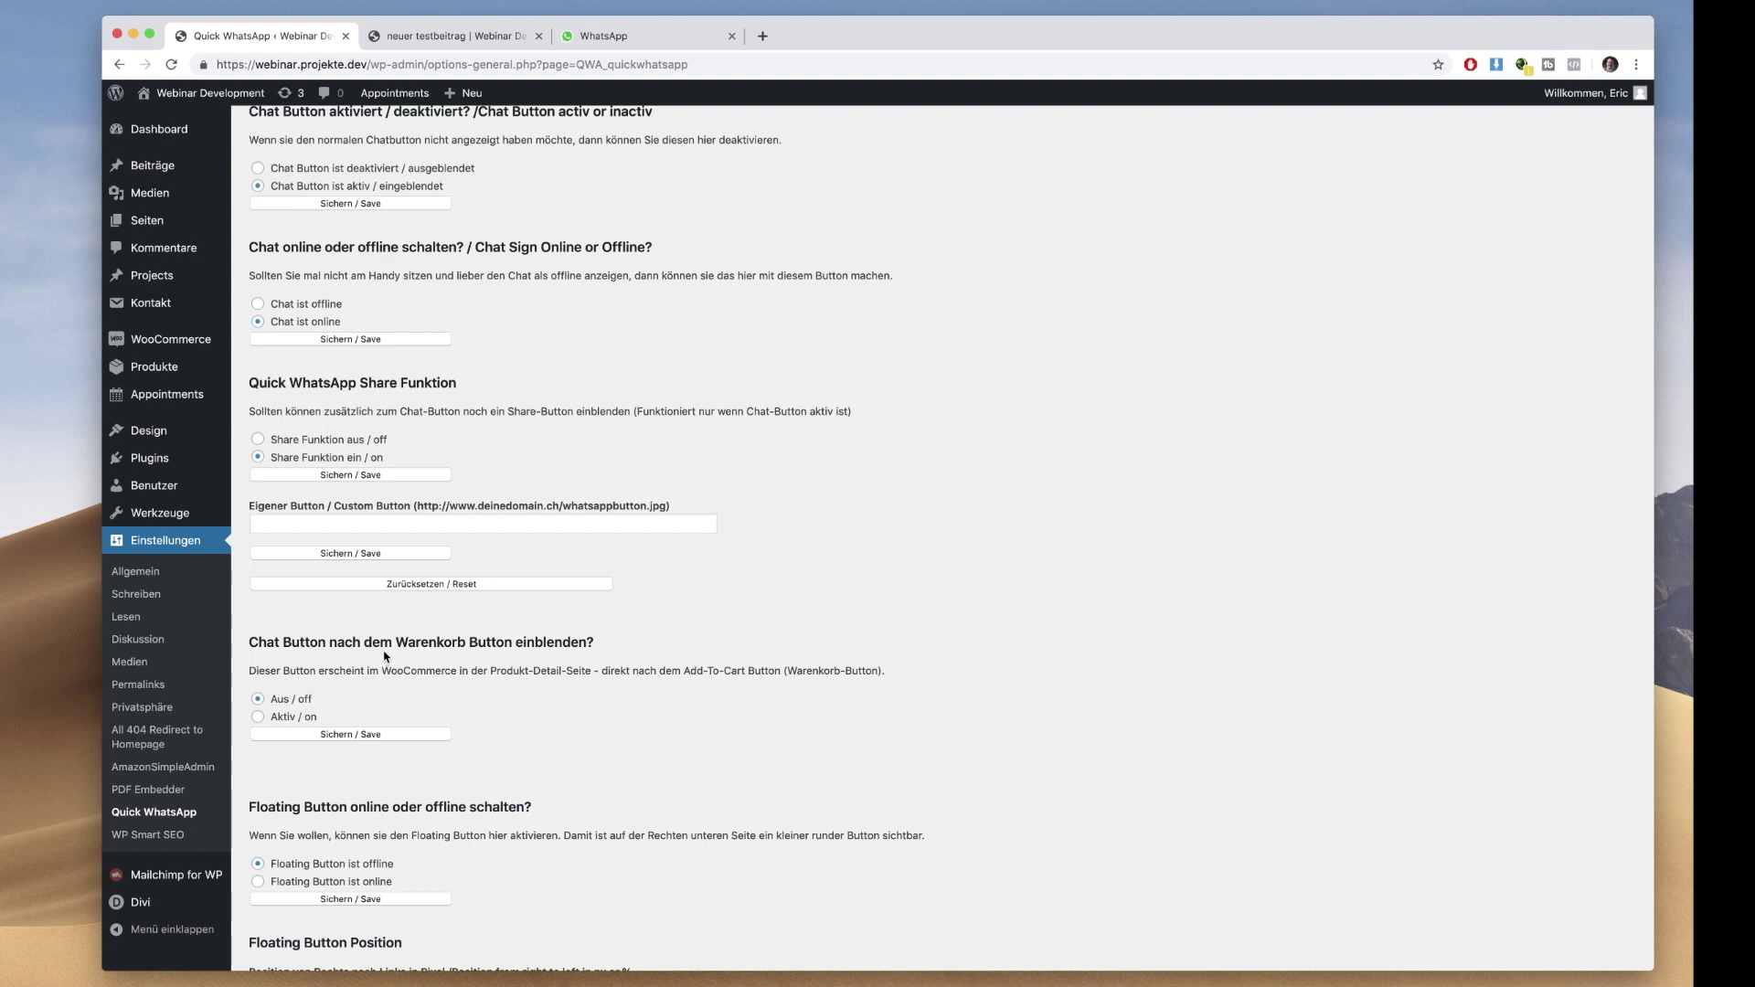
left_click(259, 719)
left_click(316, 737)
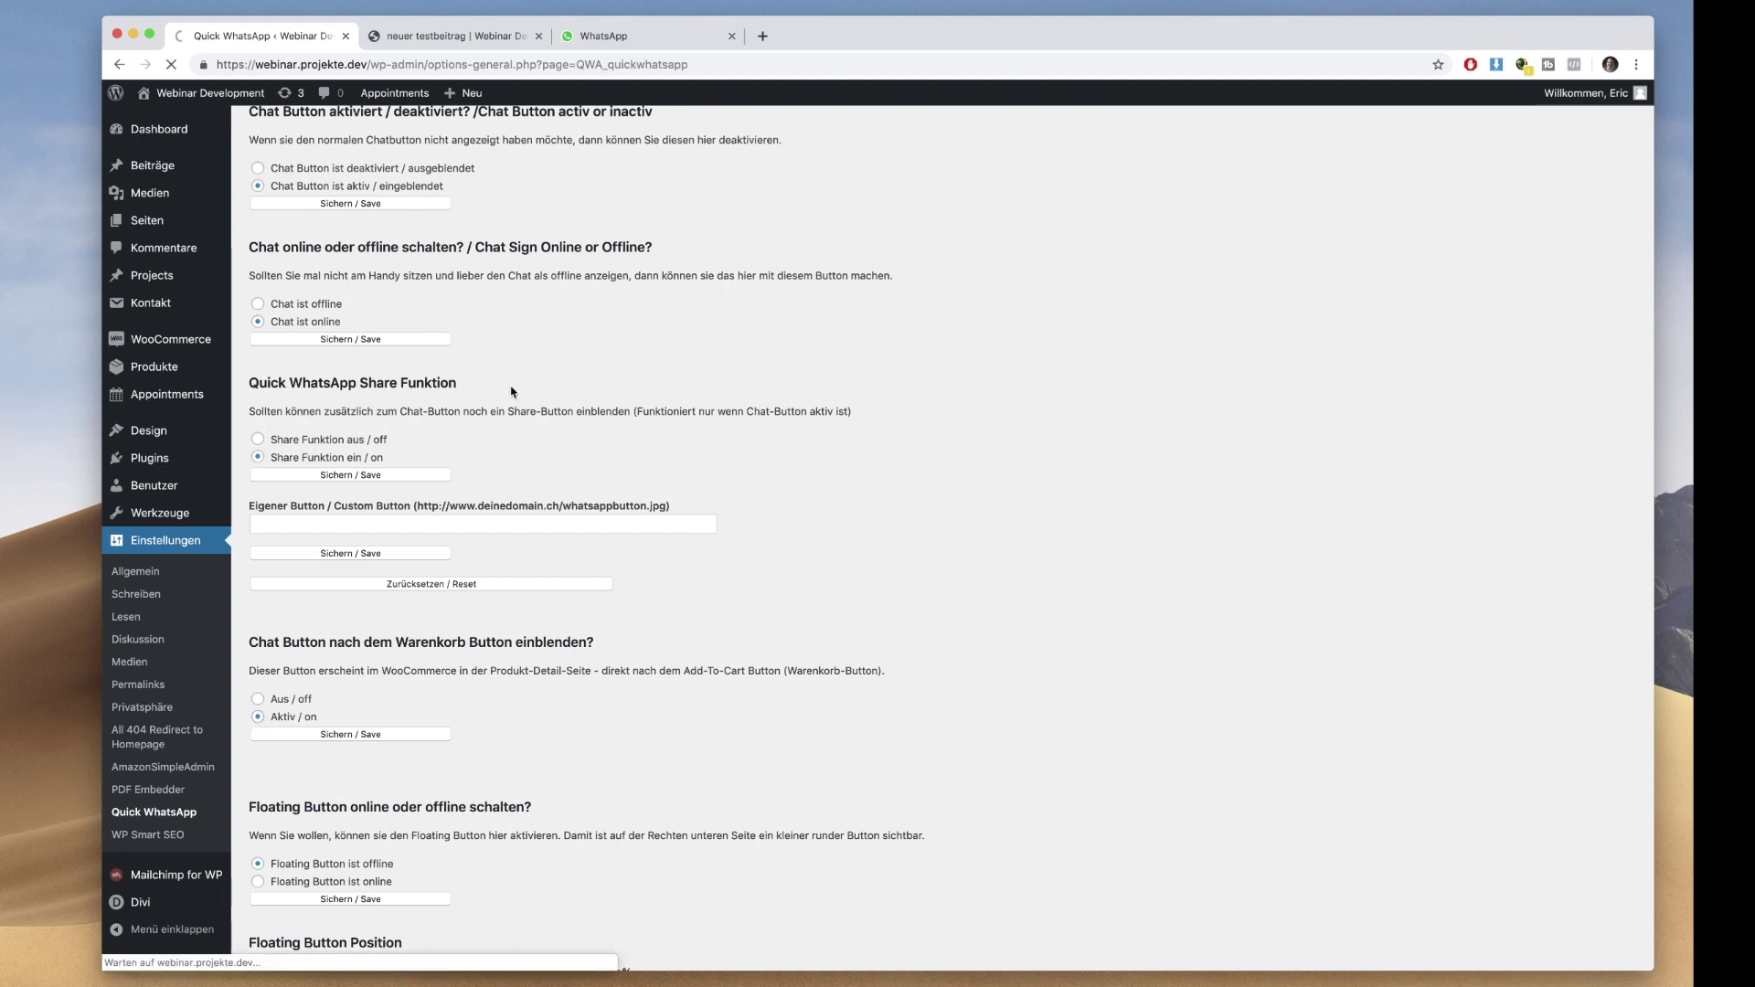
Open the Fanola Creme Oxyd Wasserstoff Oxidant product in the site's shop to check its chat button
left_click(436, 34)
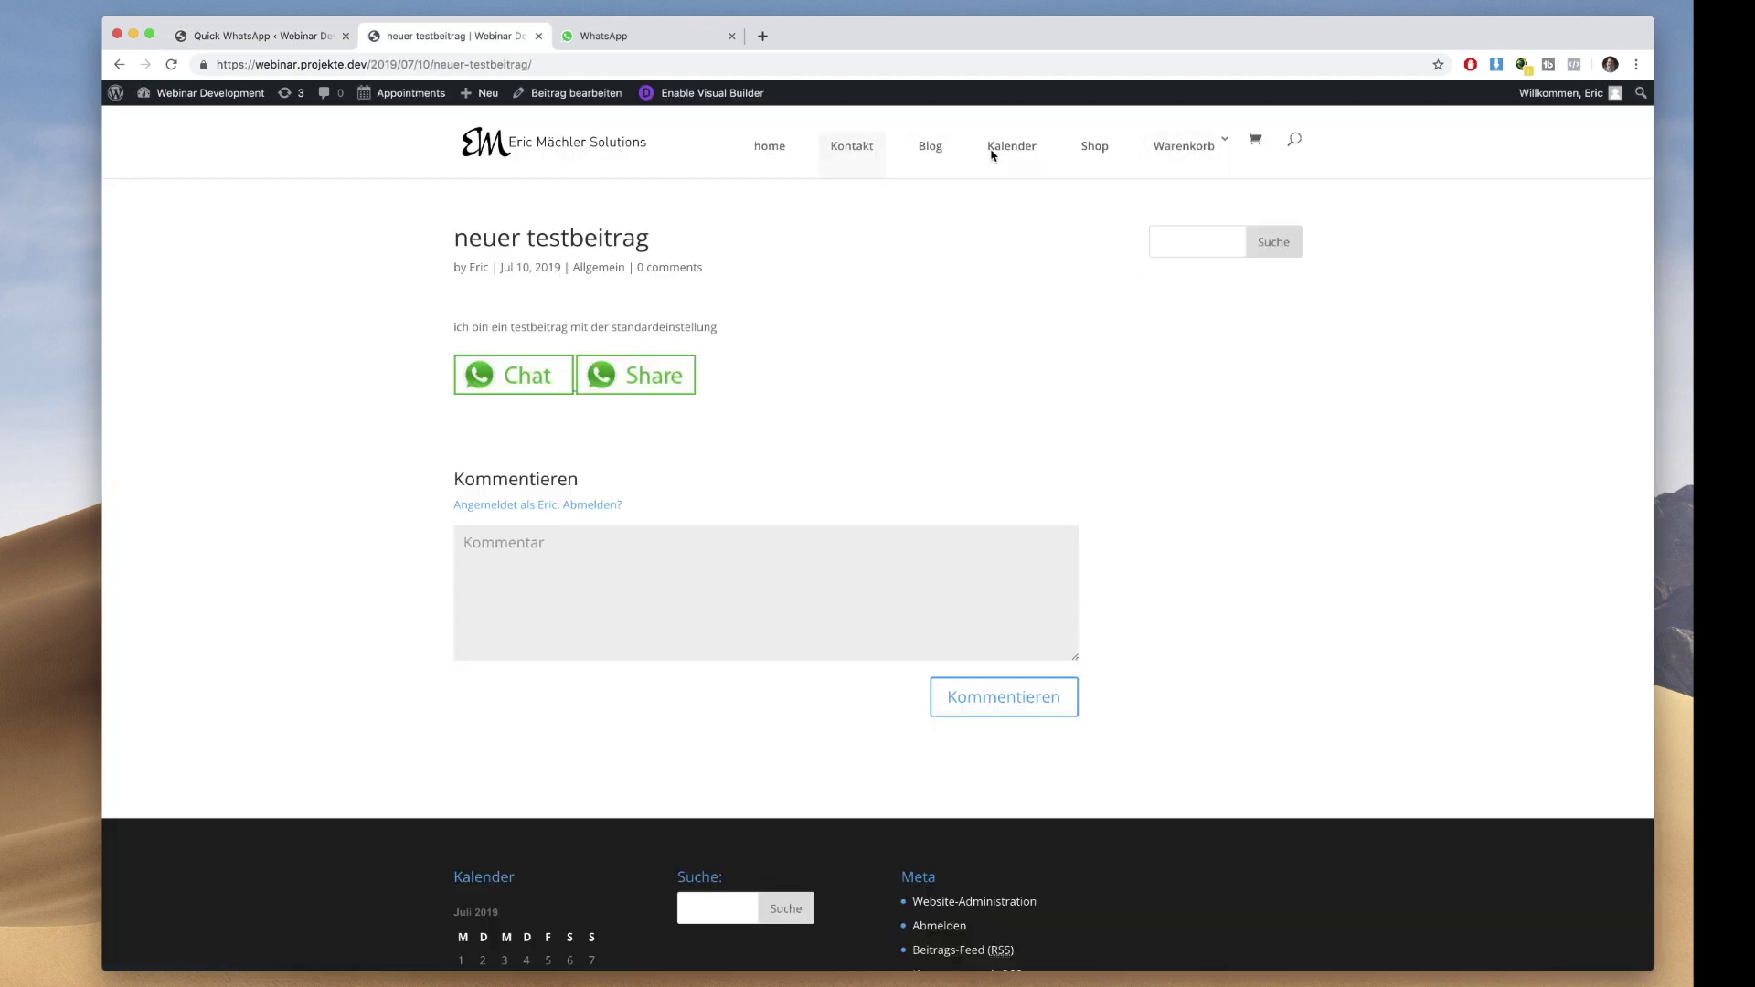
left_click(1095, 147)
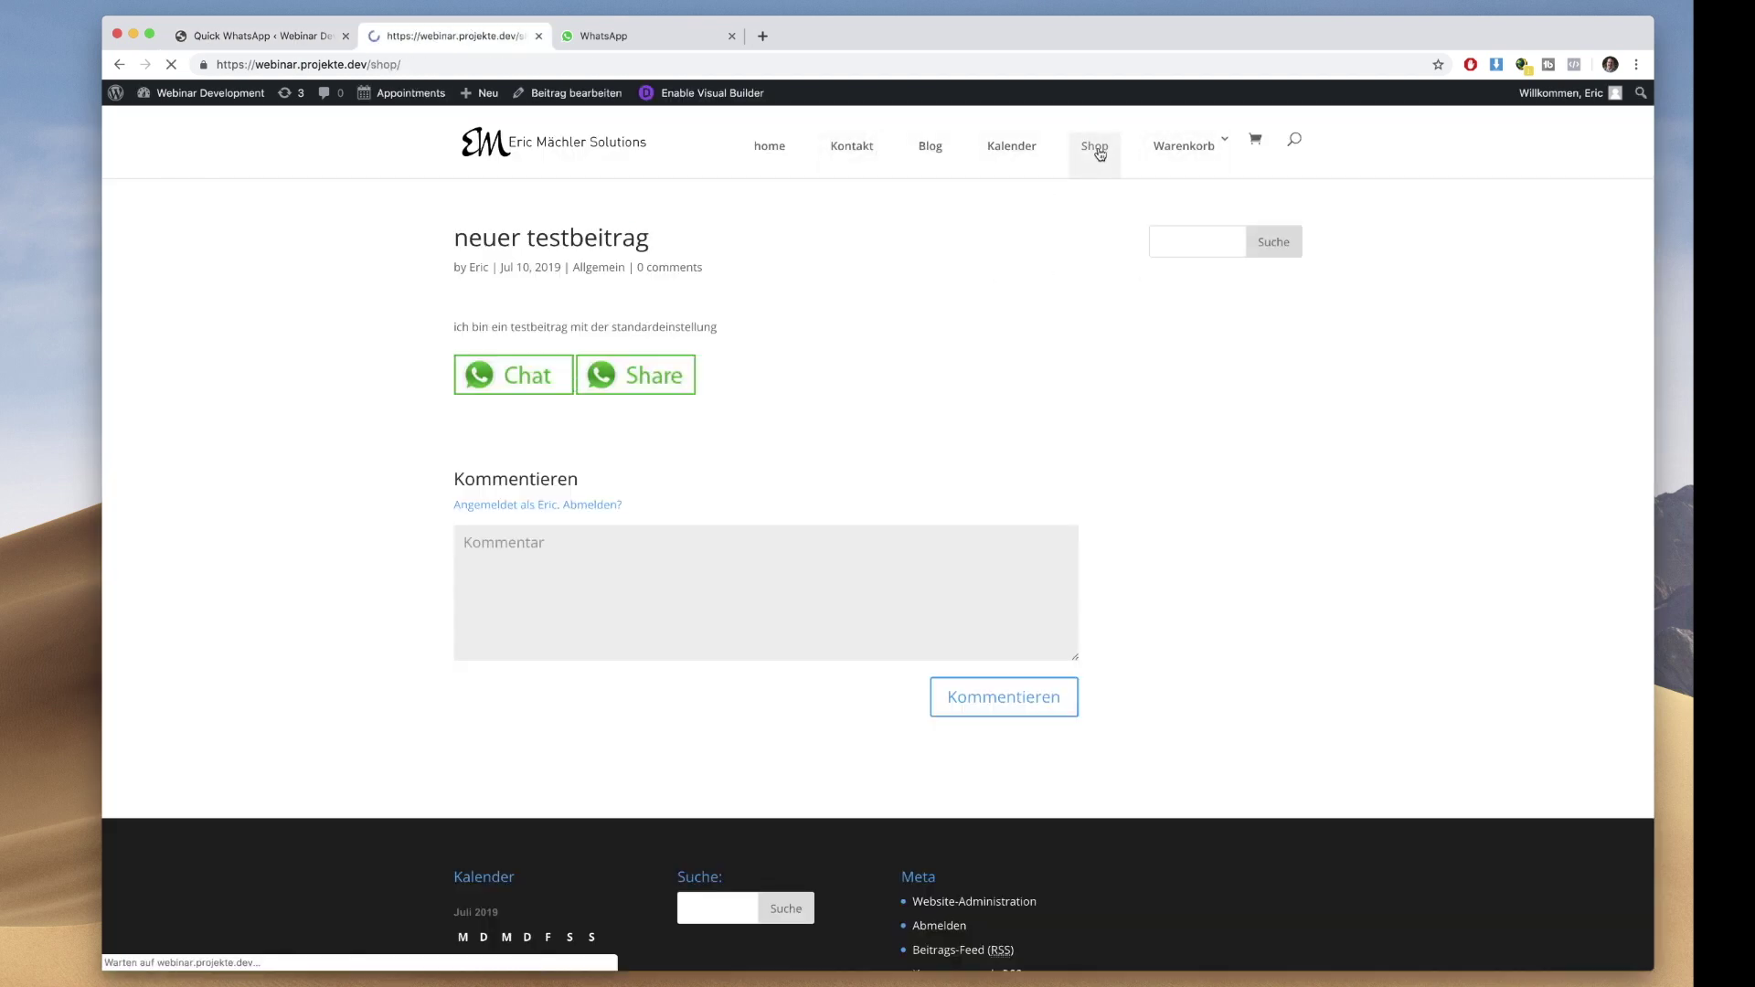
left_click(550, 451)
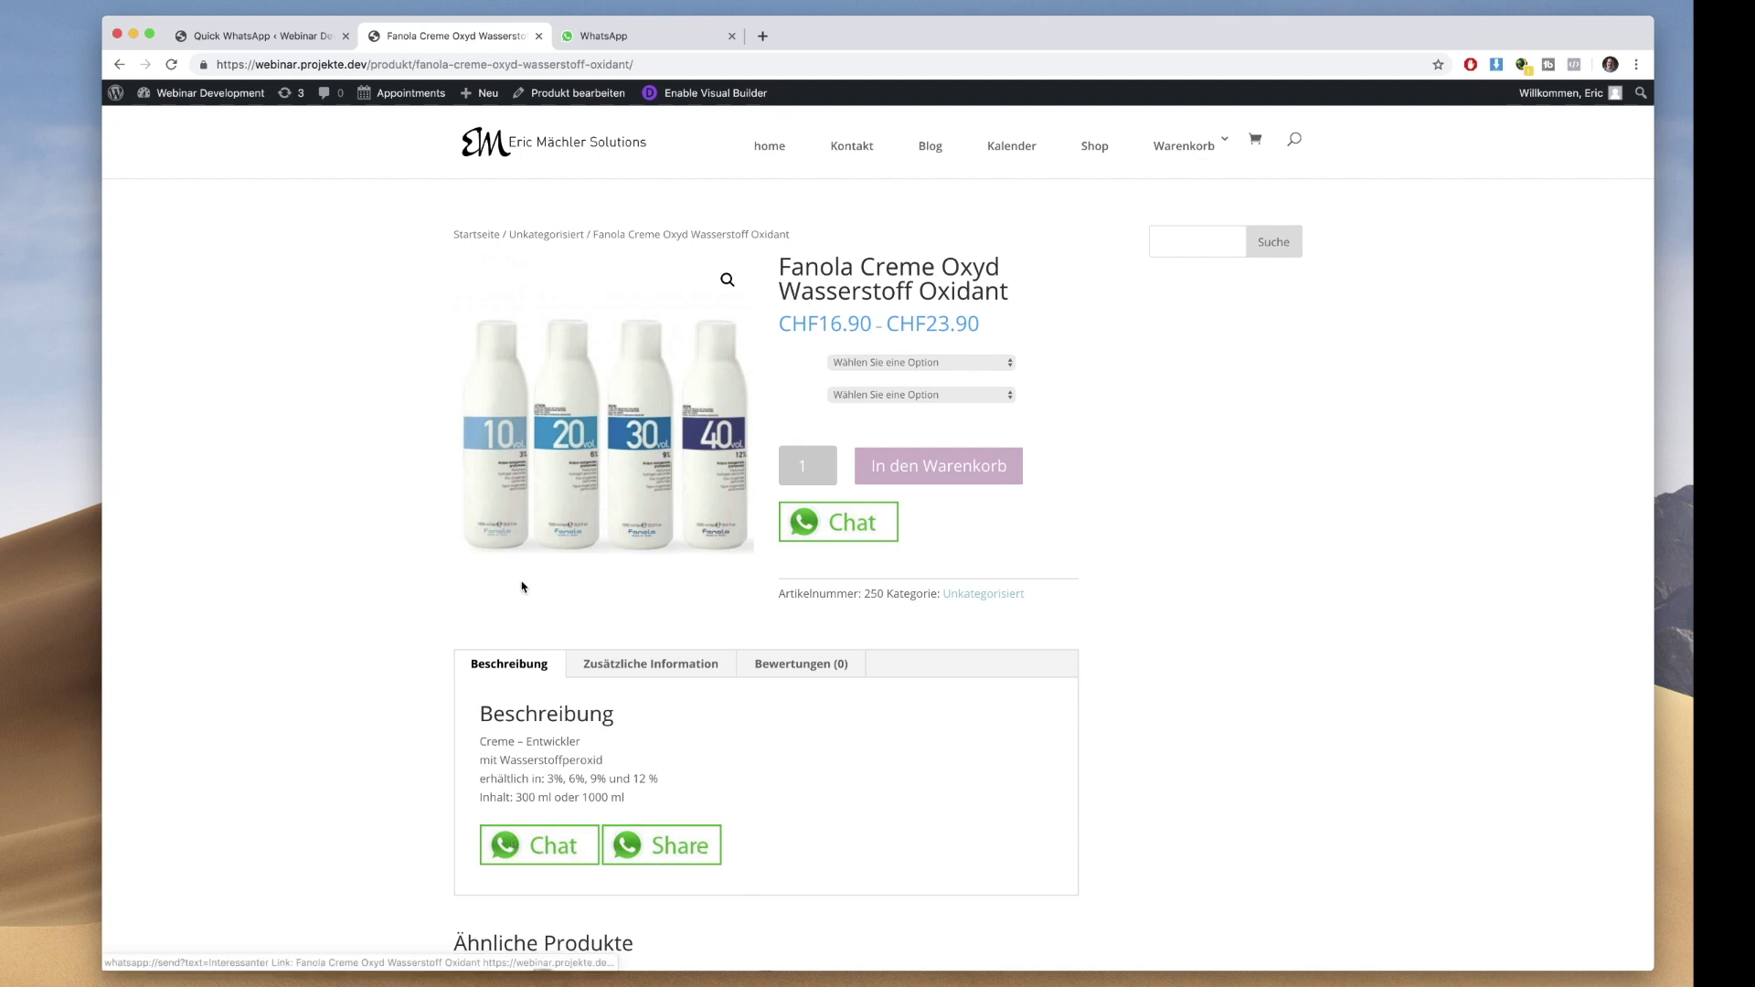
Return to the Quick WhatsApp settings and review the shortcodes for the chat and share buttons
left_click(256, 36)
scroll(440, 535, "down", 20)
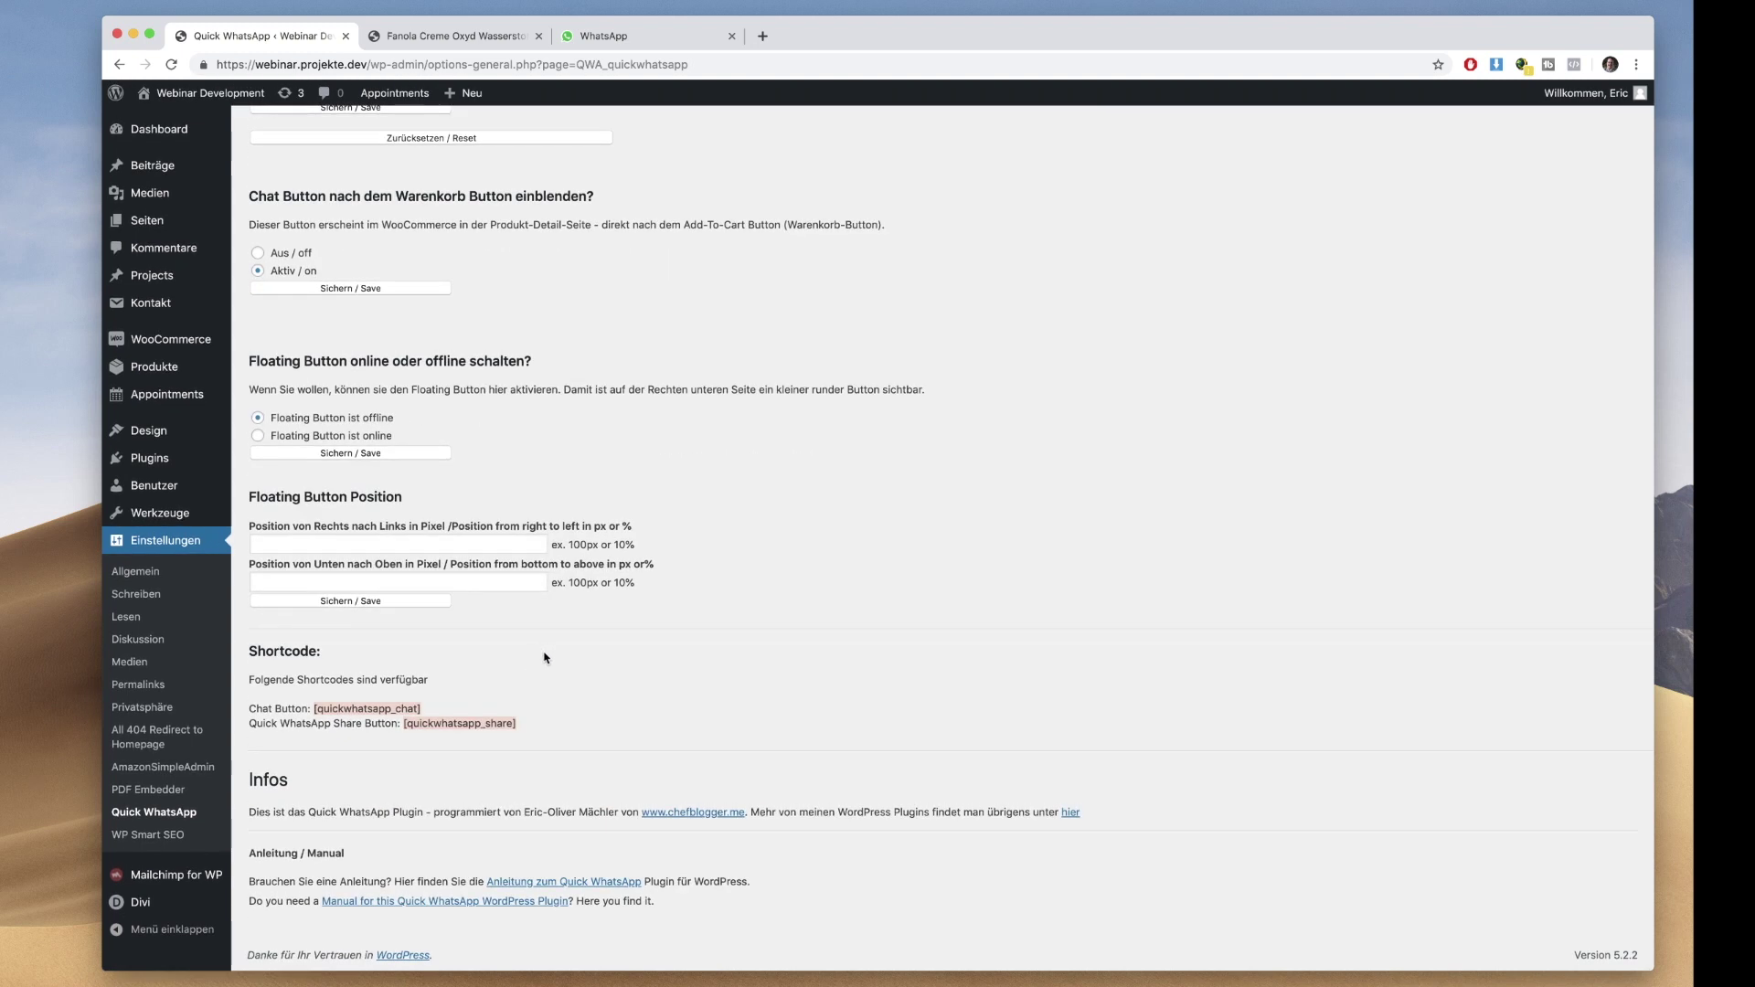
left_click_drag(328, 707, 423, 710)
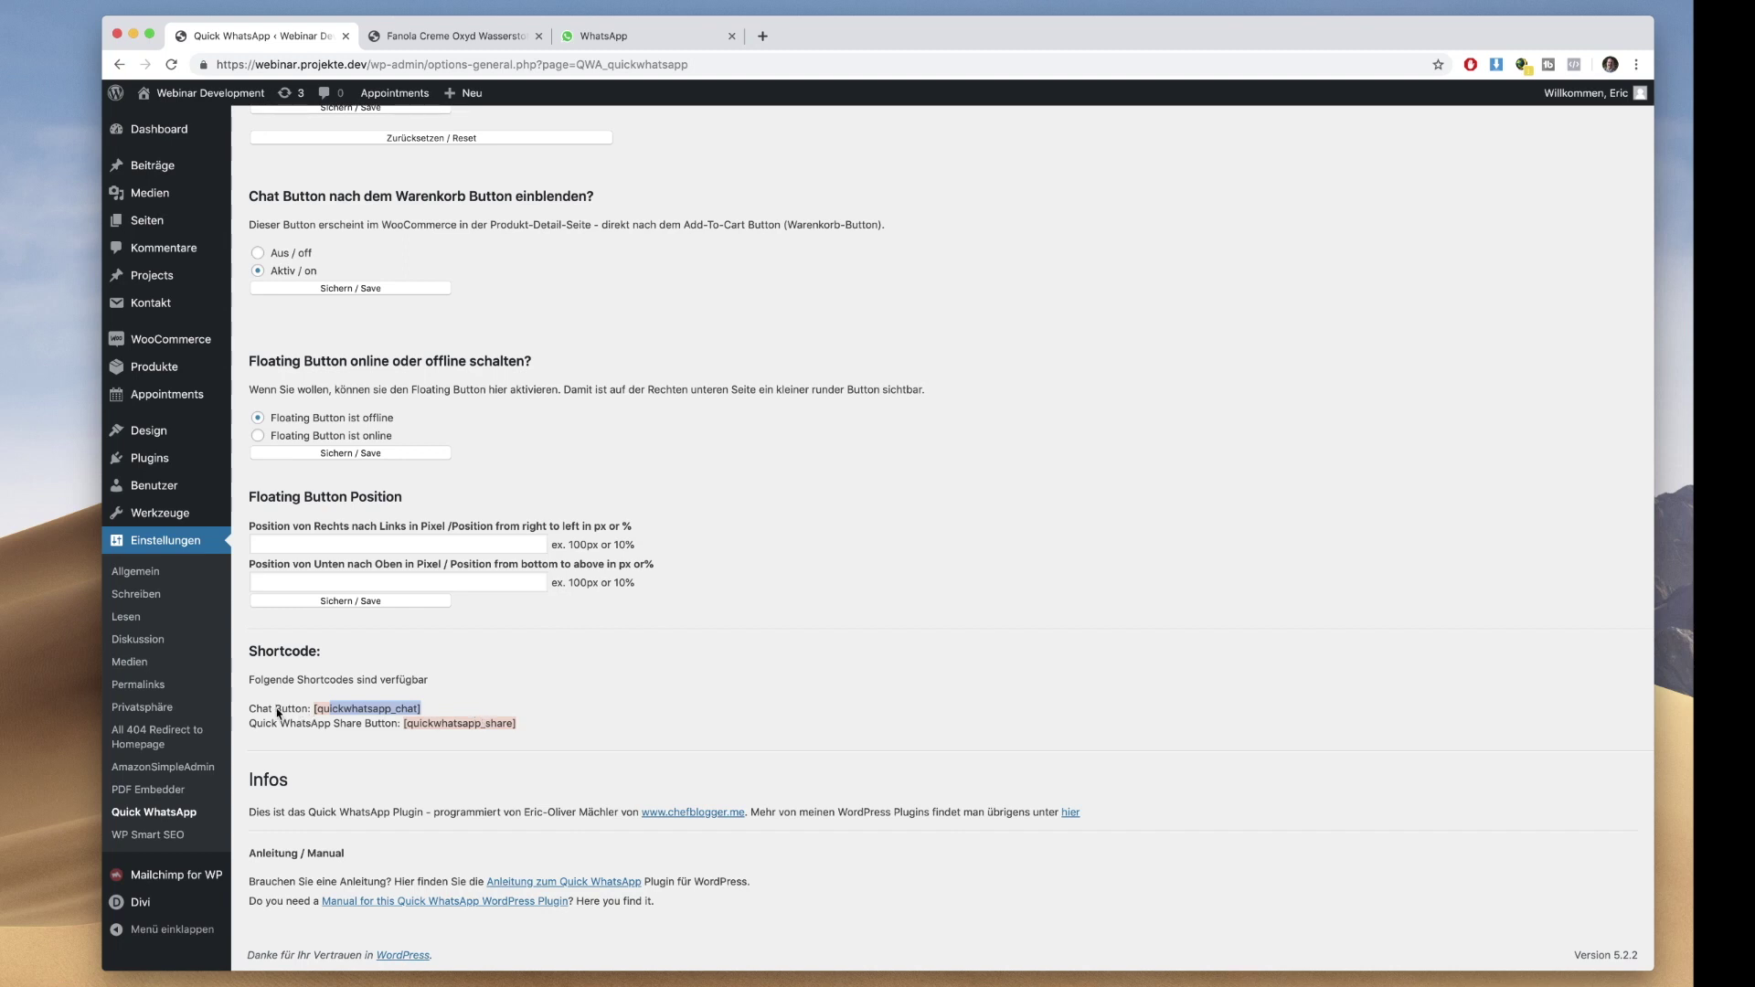
left_click_drag(306, 724, 361, 723)
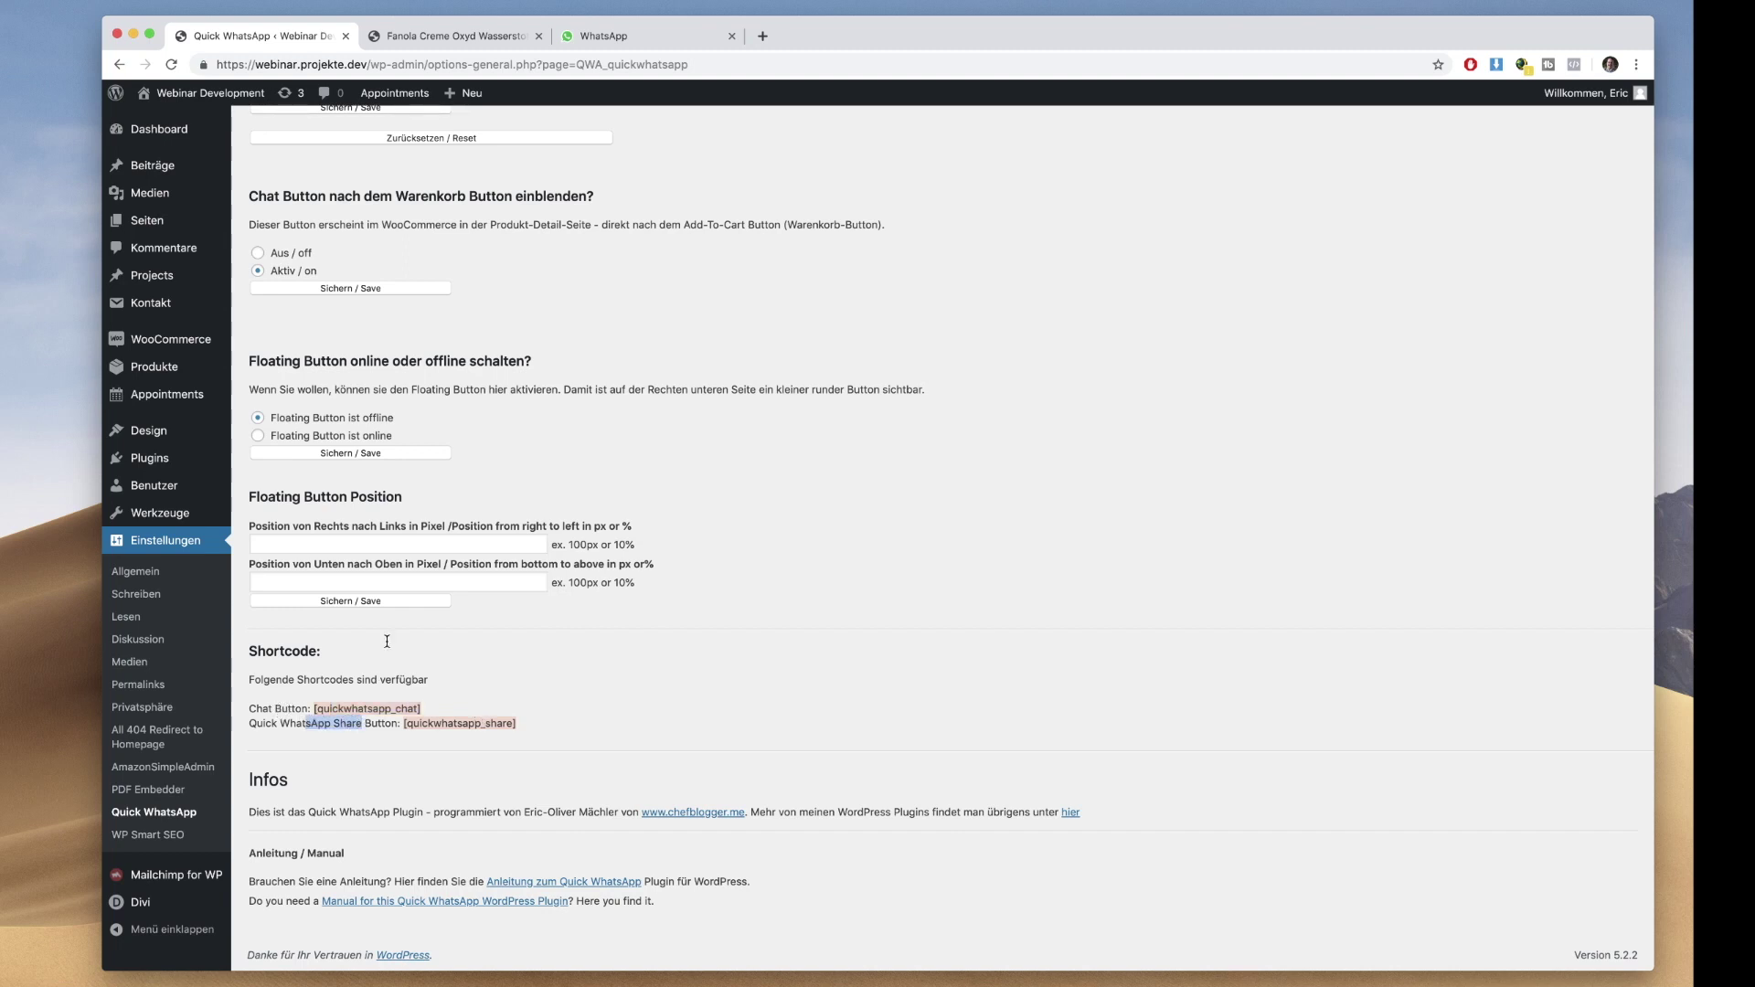
Deactivate the normal chat button in the Quick WhatsApp settings, save, and reload the product page
scroll(377, 630, "up", 6)
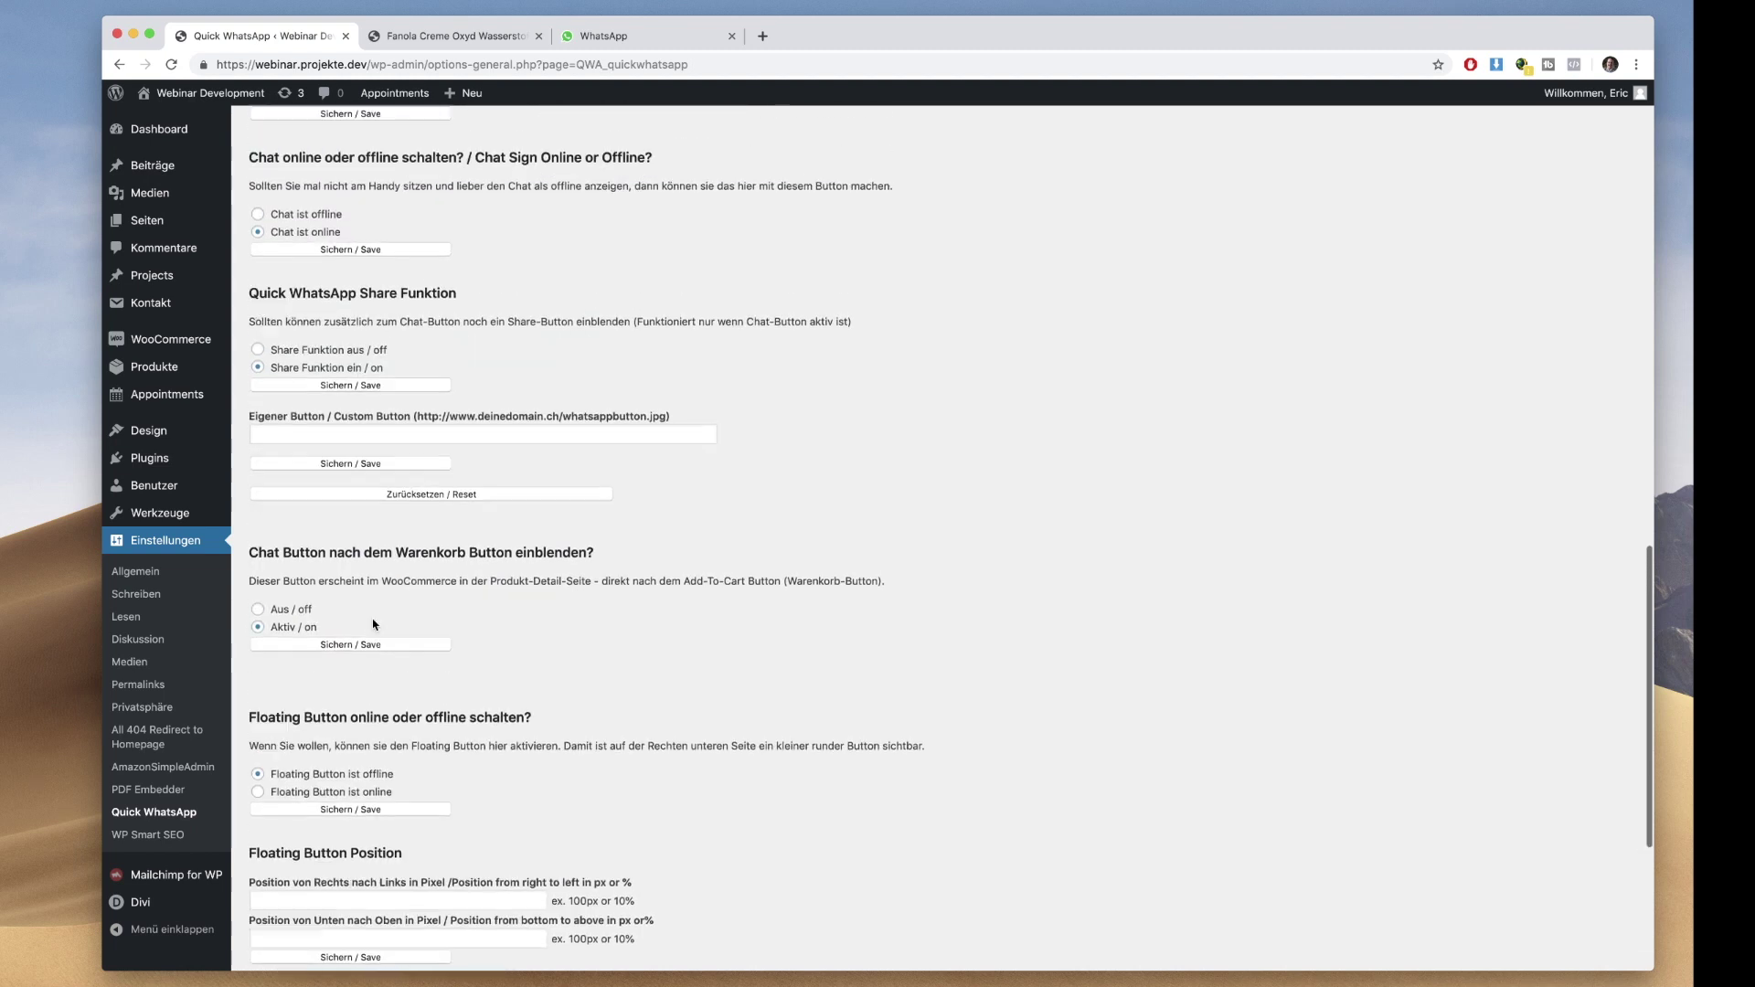
scroll(373, 625, "up", 1)
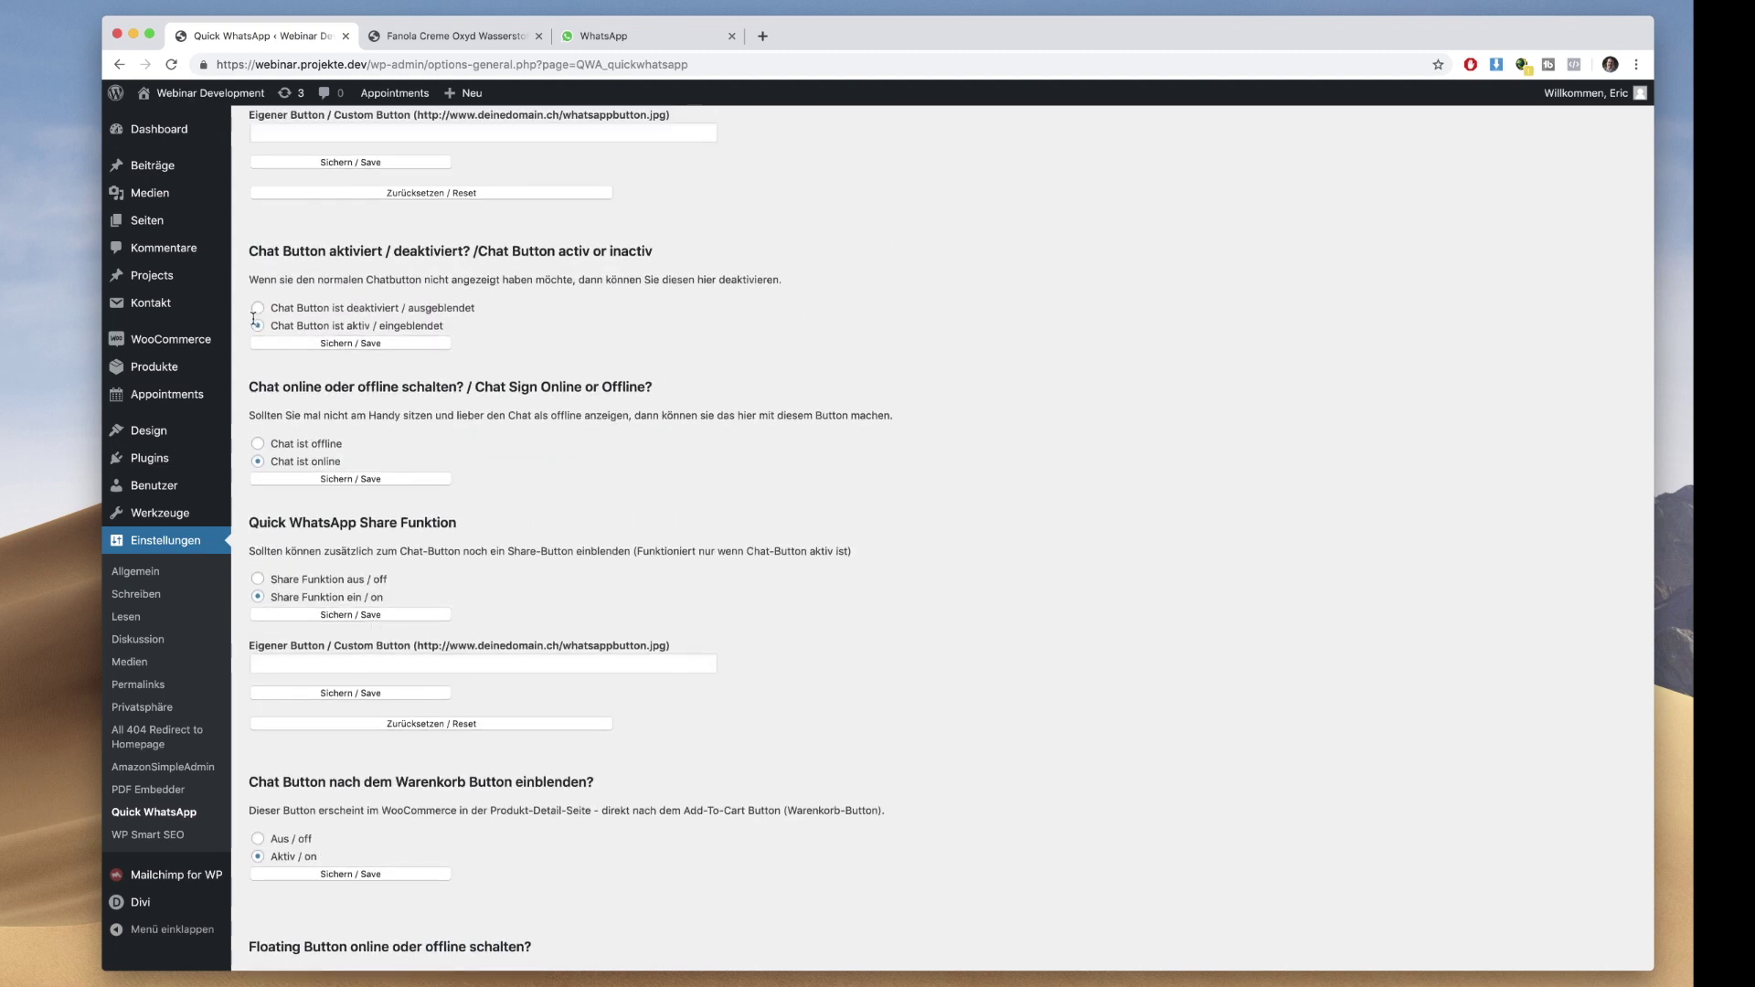
left_click(289, 344)
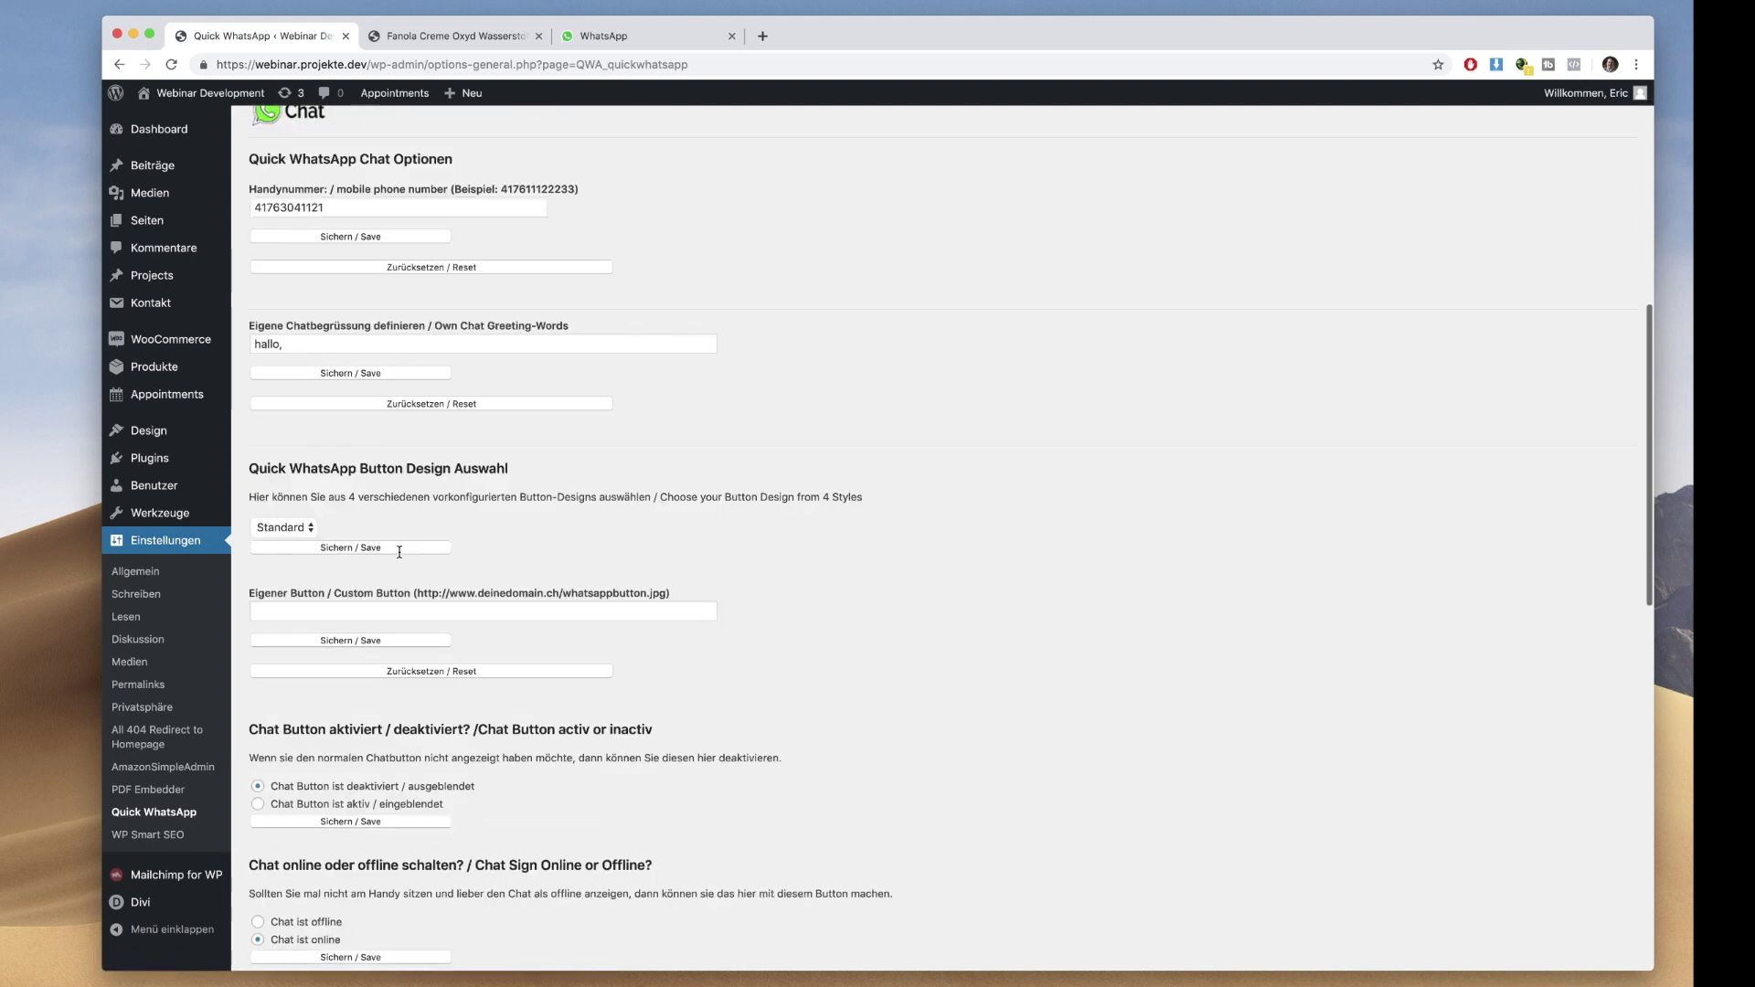
left_click(454, 35)
left_click(171, 64)
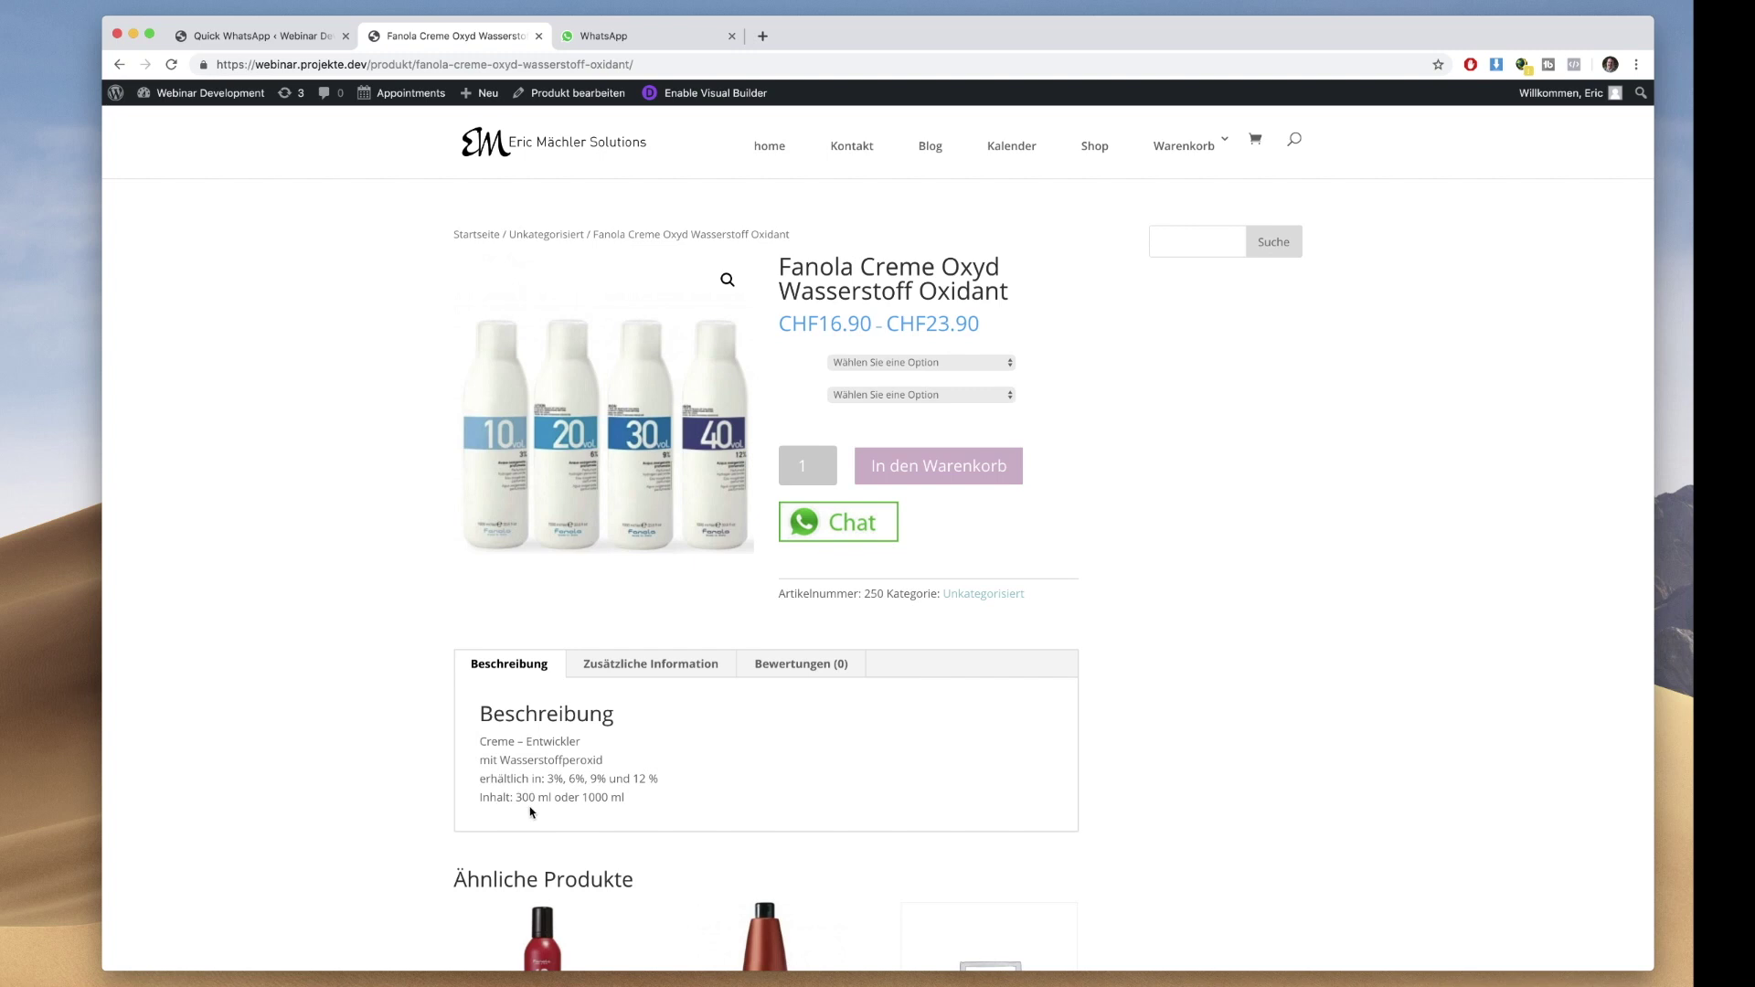
Copy the [quickwhatsapp_chat] shortcode from the Quick WhatsApp settings
left_click(274, 36)
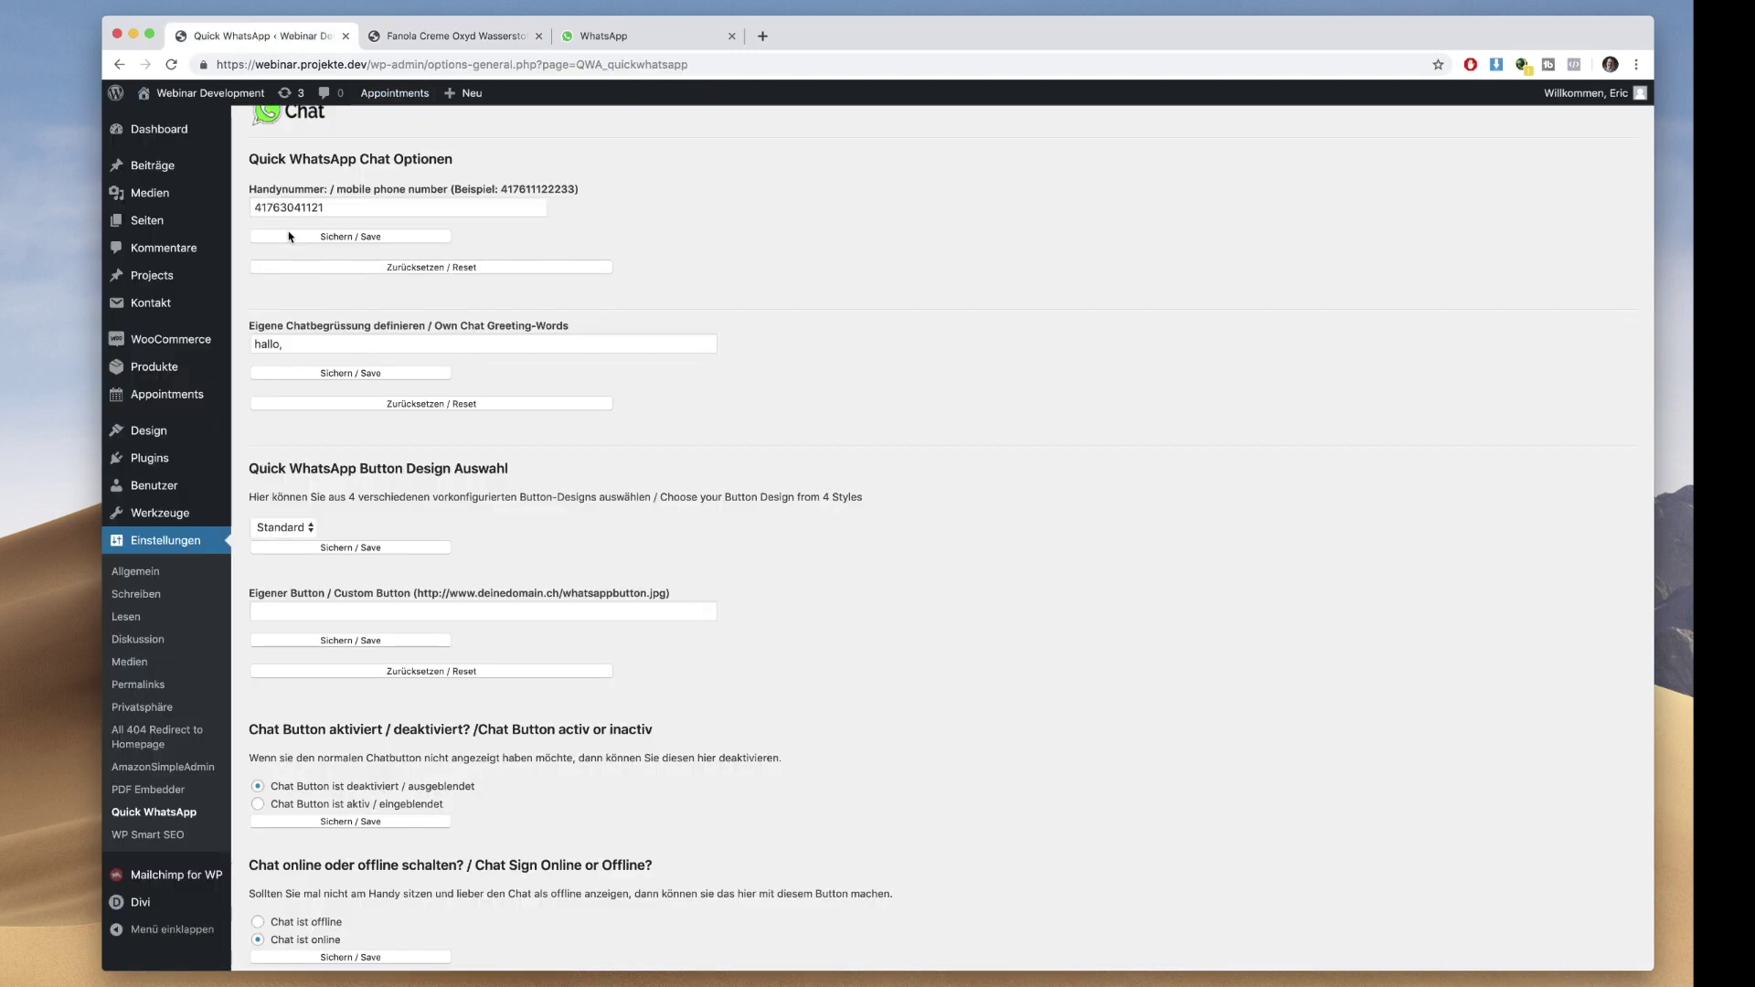
scroll(426, 652, "down", 10)
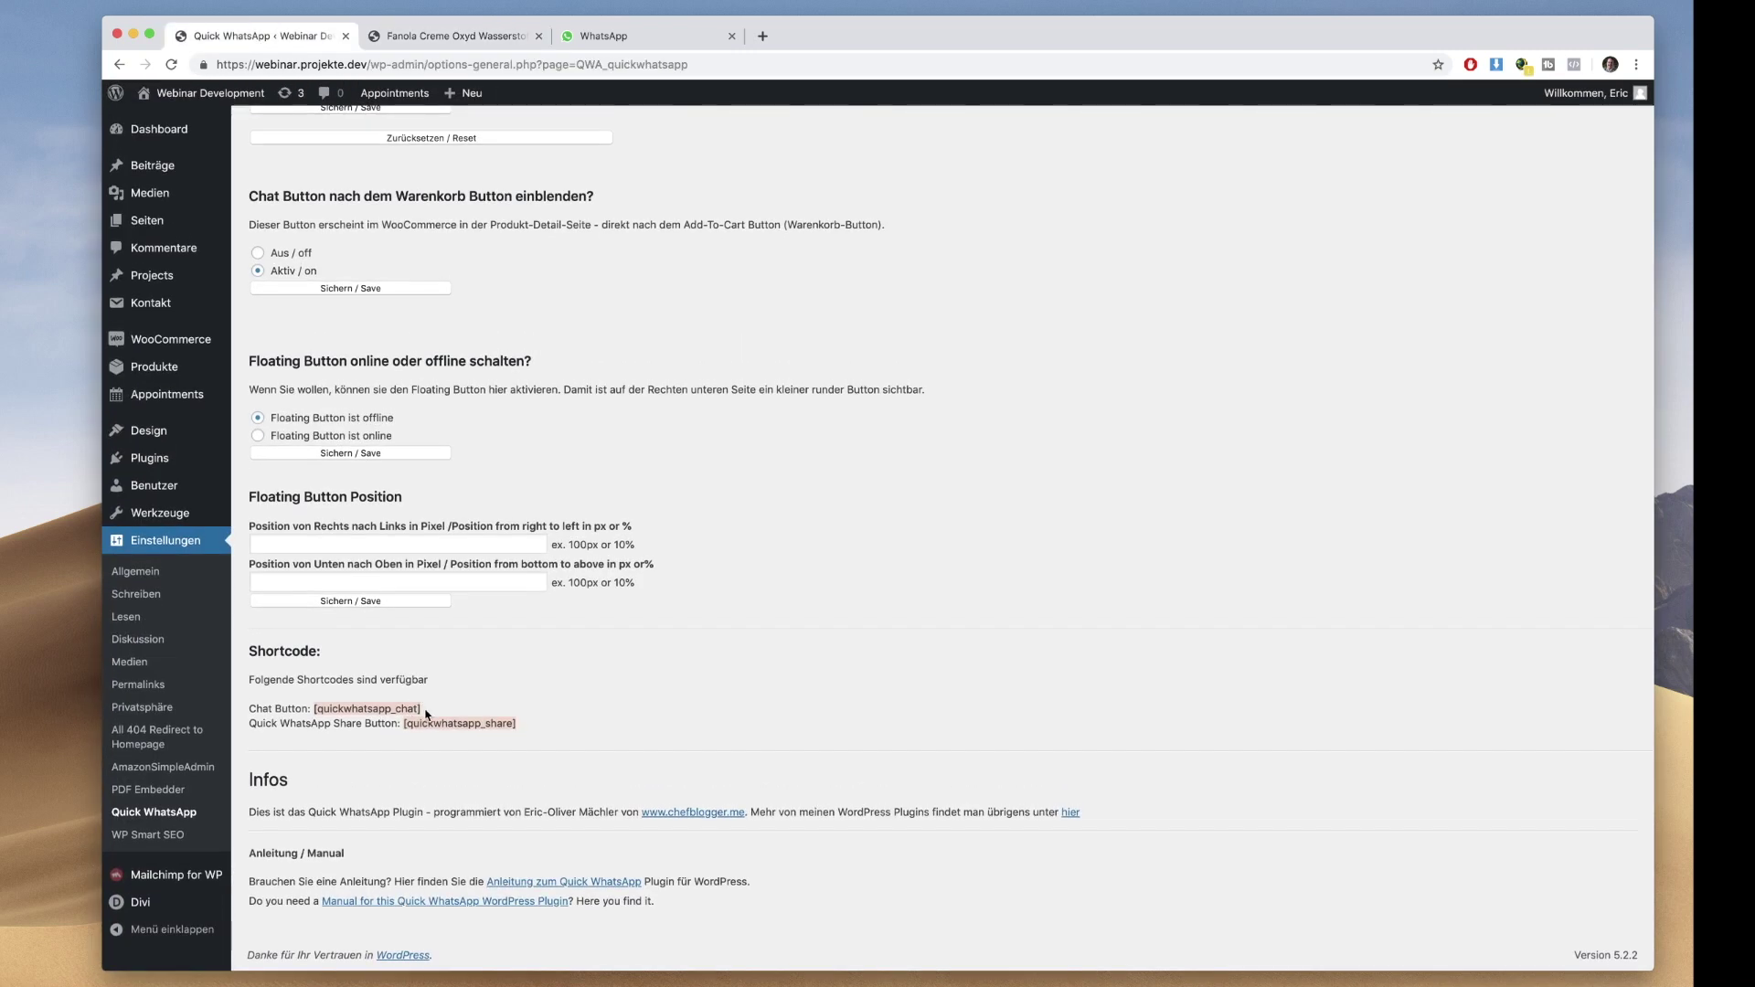
left_click_drag(431, 710, 311, 712)
key("super+c")
scroll(460, 582, "up", 20)
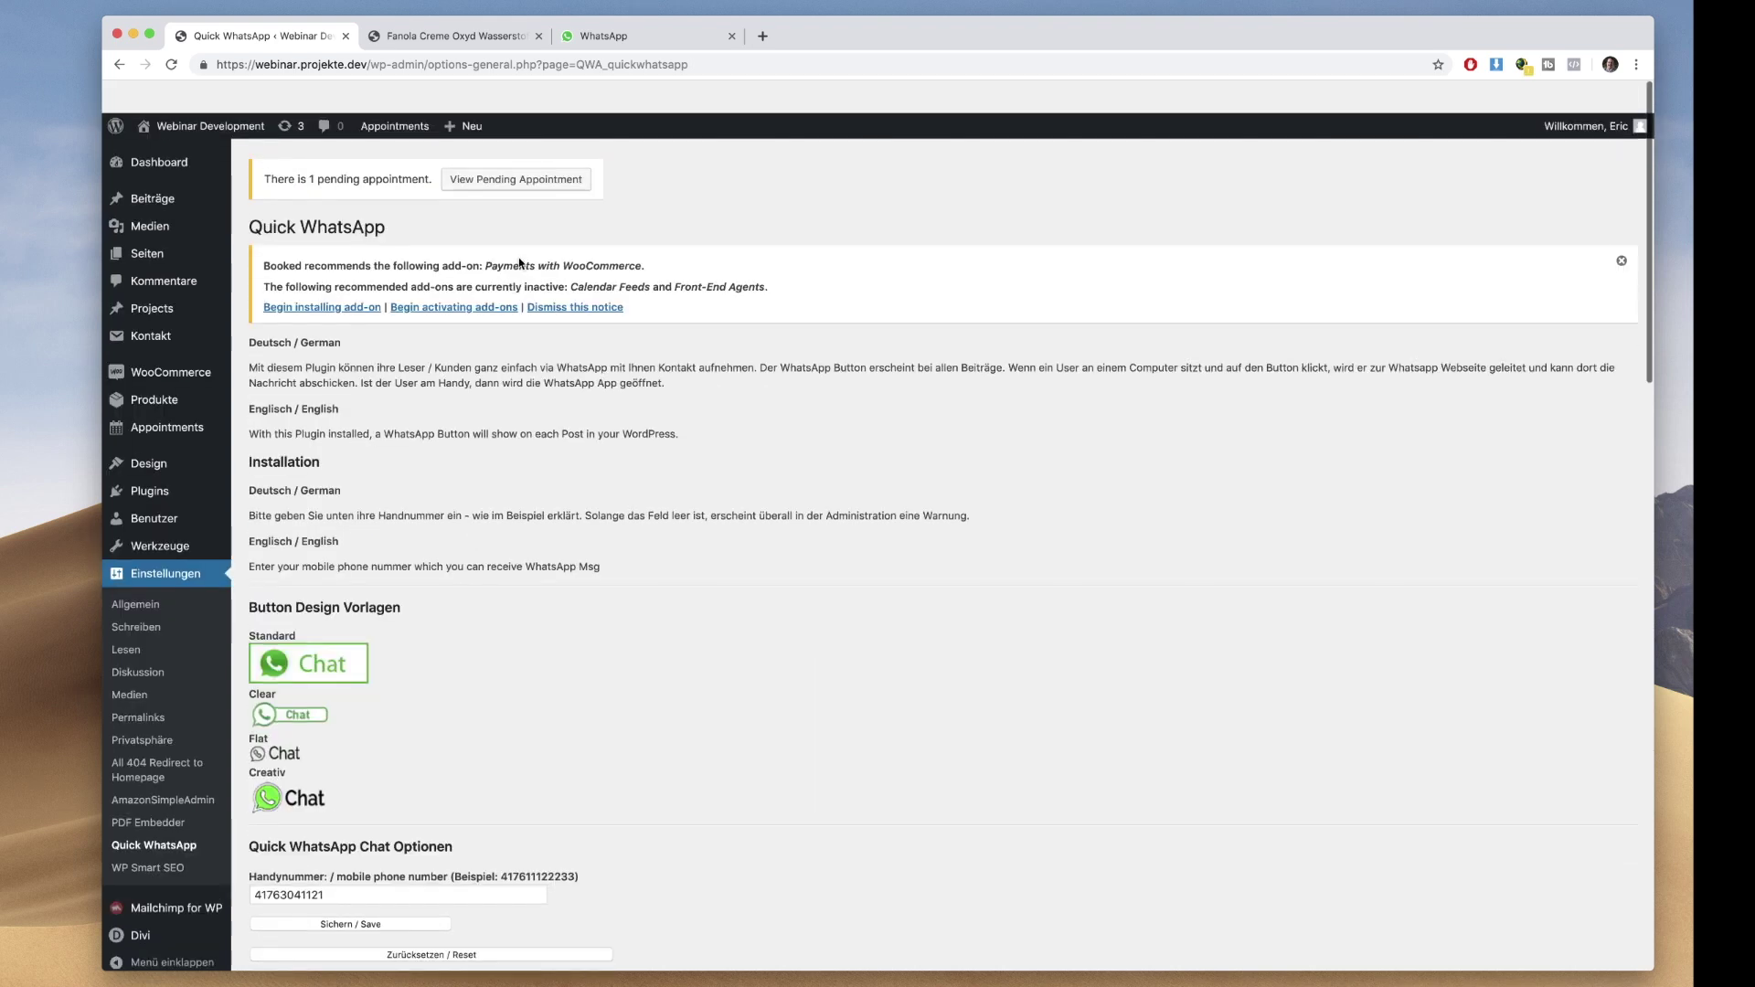
Go to the site's Kontakt page and open it for editing in a separate browser tab
left_click(454, 37)
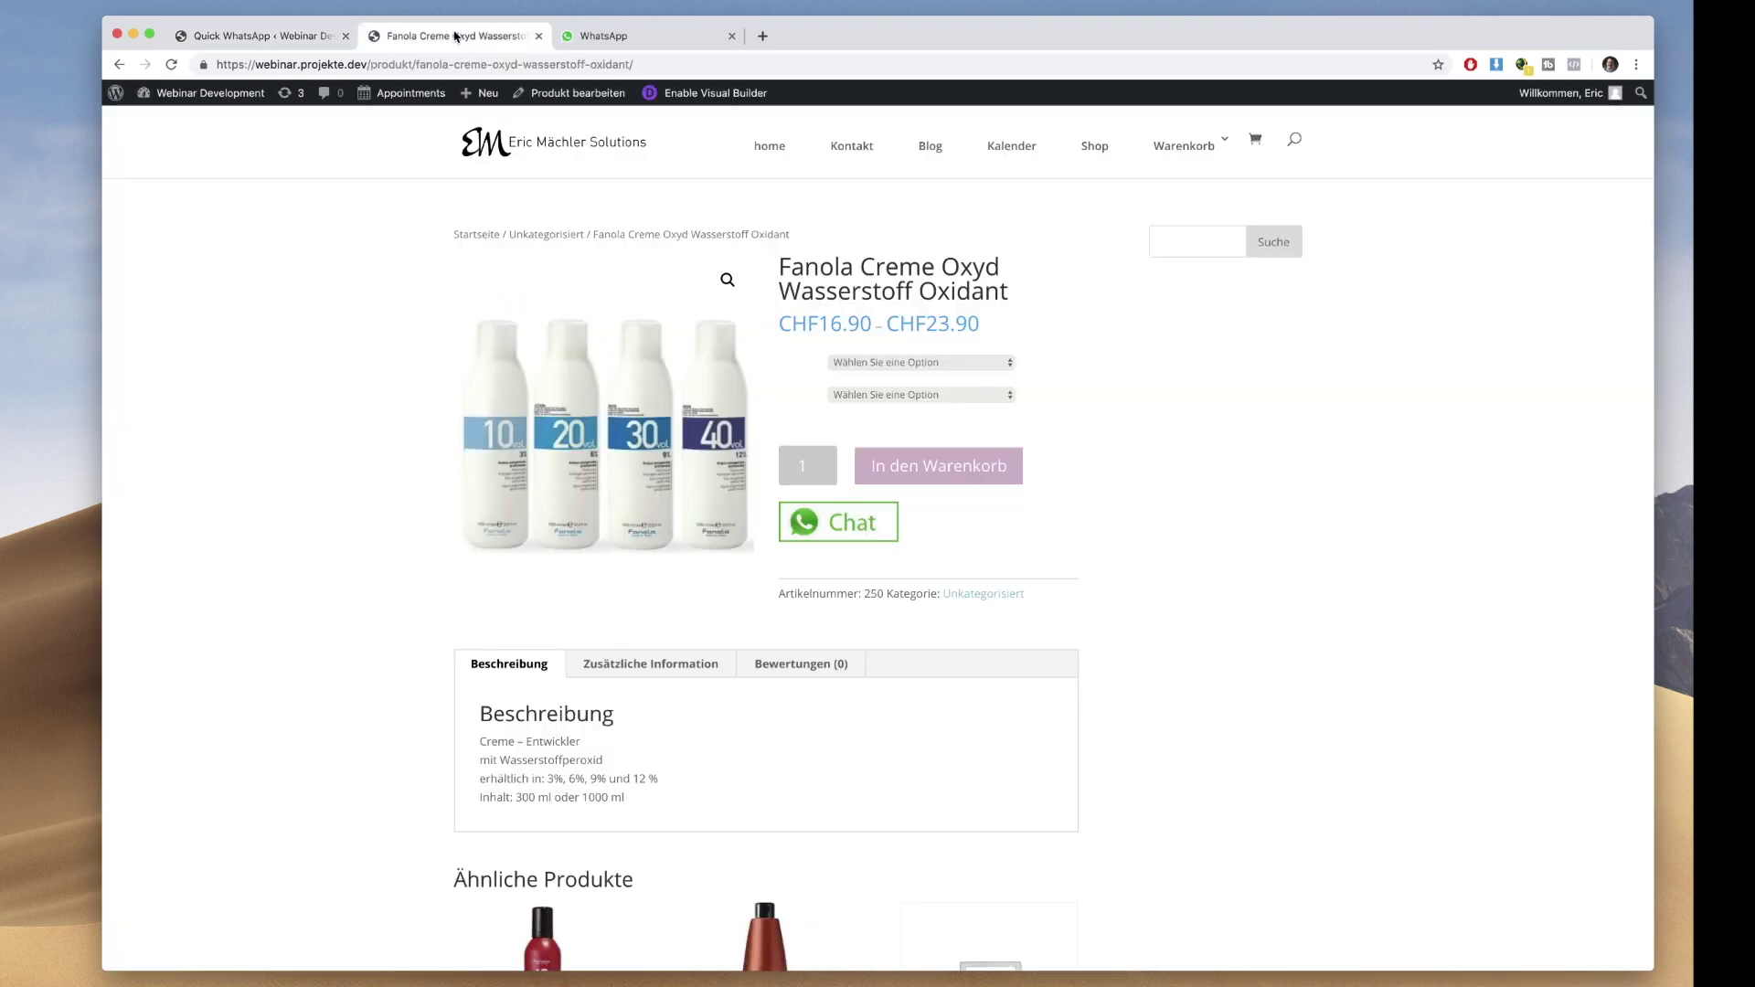
left_click(850, 147)
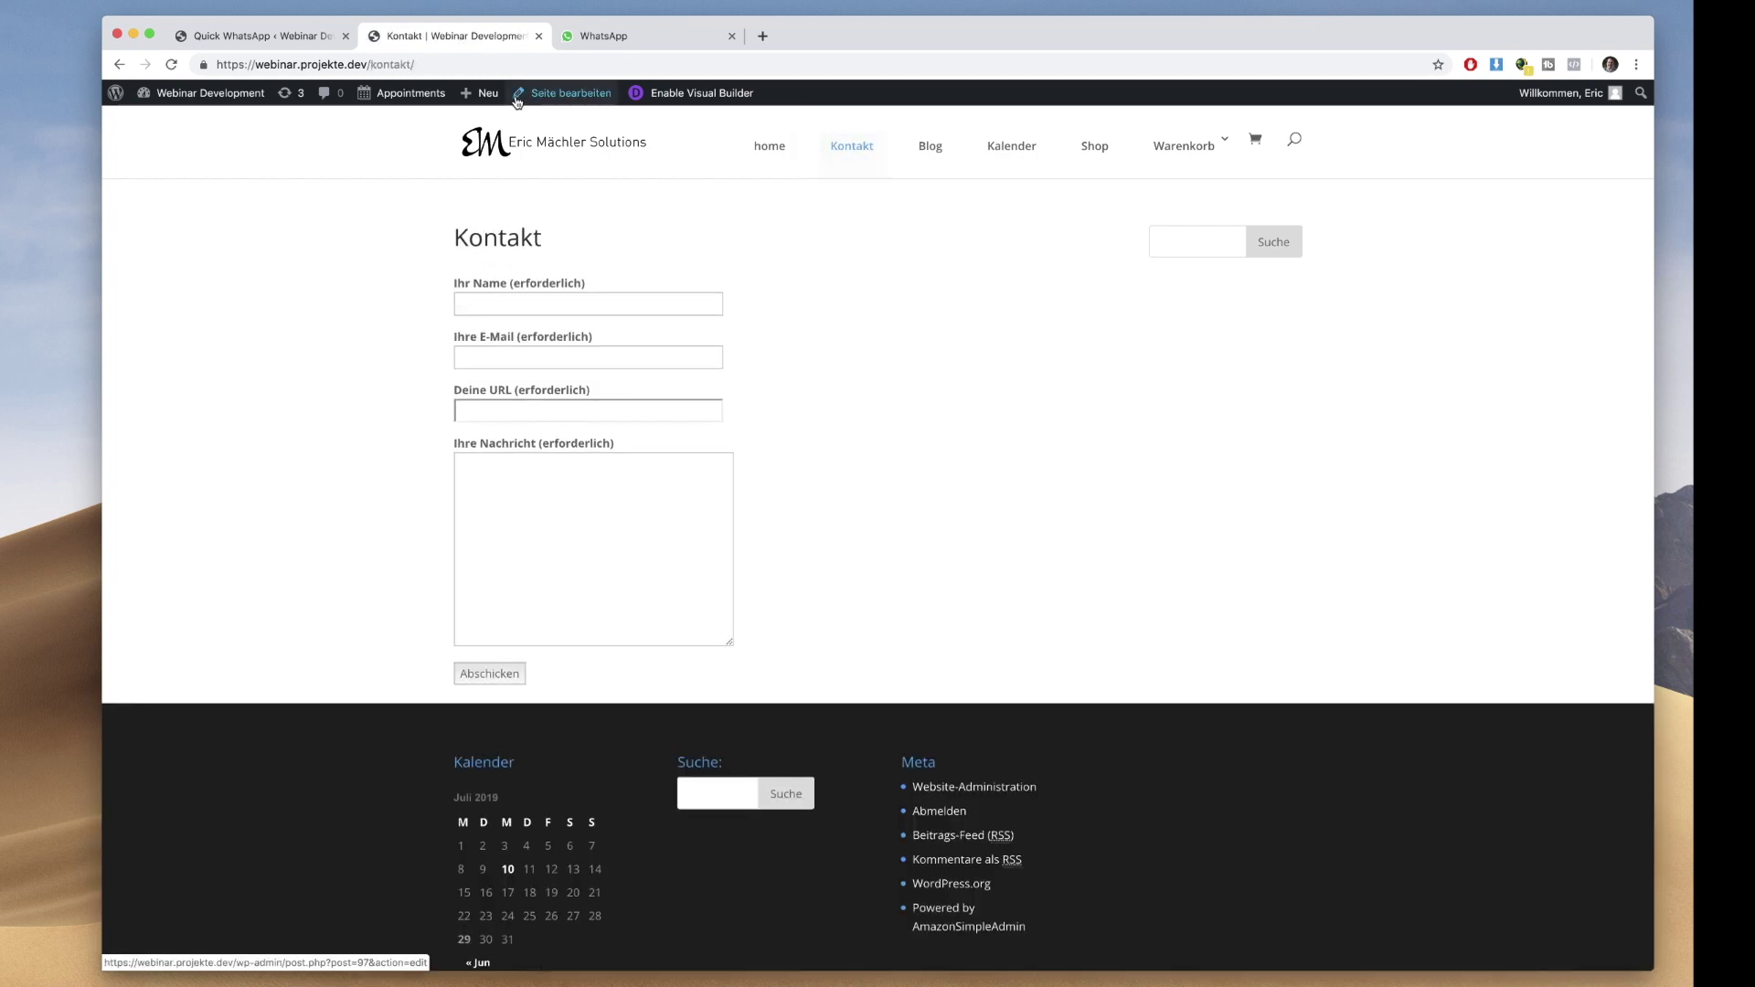
left_click(562, 92, "super")
left_click(807, 36)
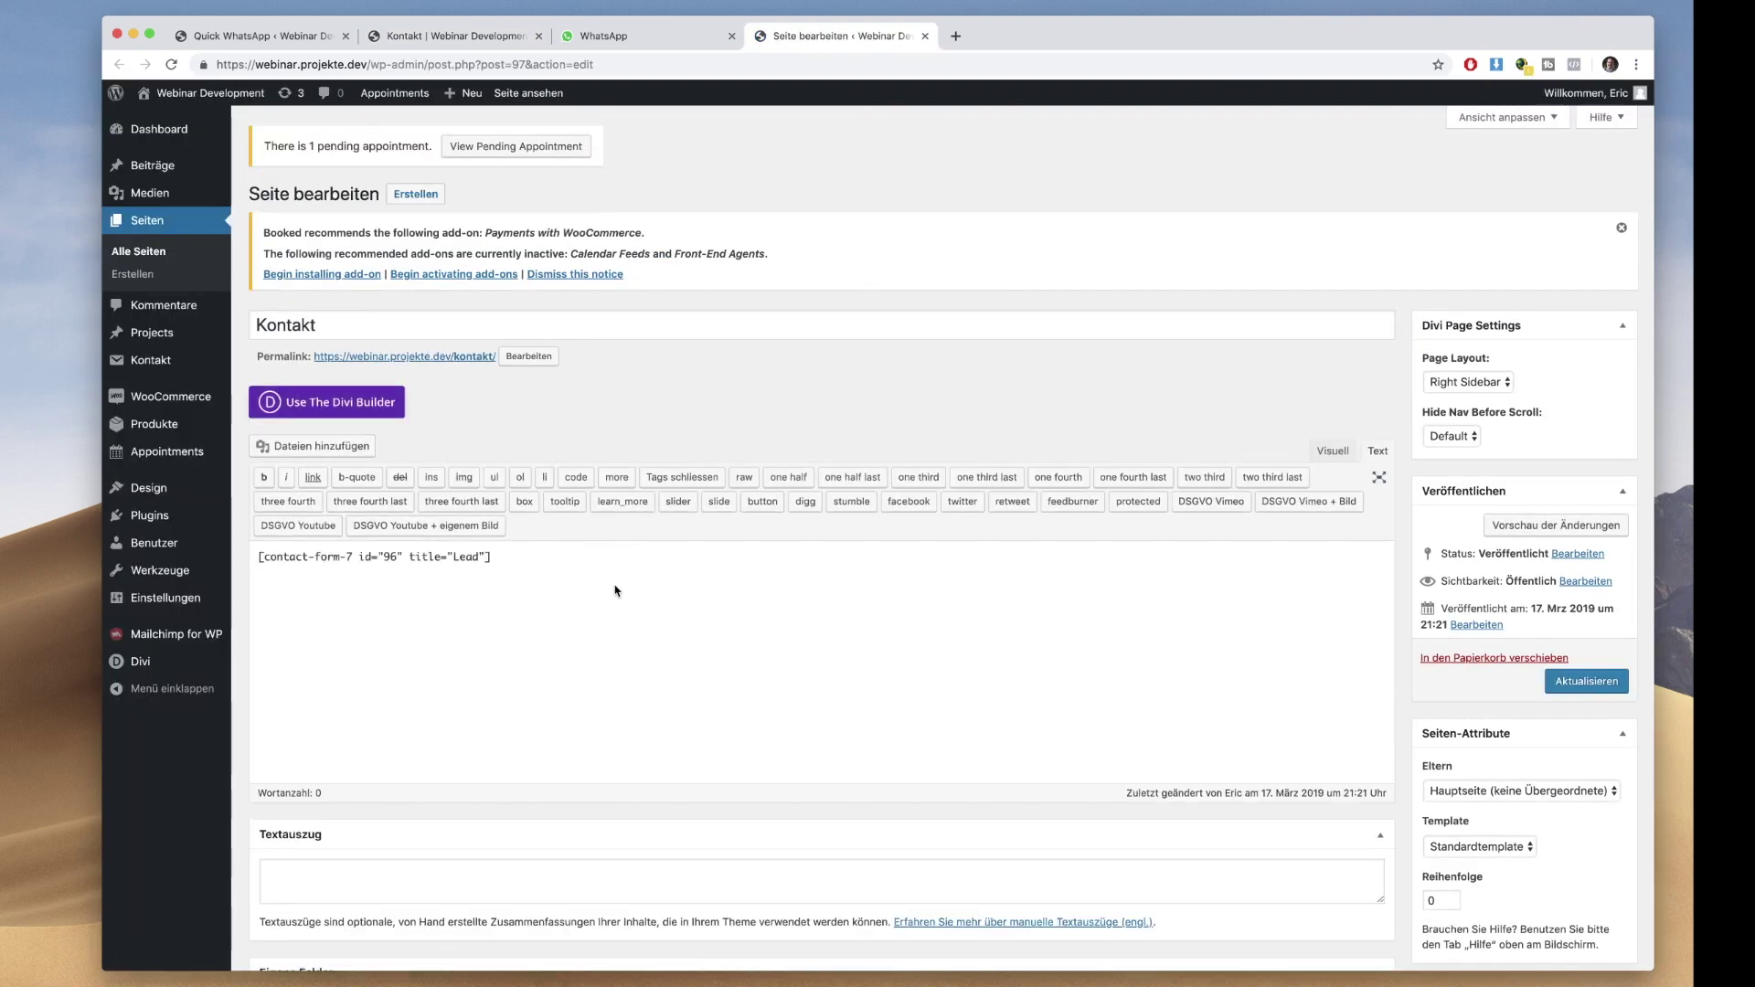
Add "Kontakt via WhatsApp" and the [quickwhatsapp_chat] shortcode below the contact form on the Kontakt page and update it
left_click(618, 592)
key("Return")
key("Return")
type("Kontakt via WhatsApp")
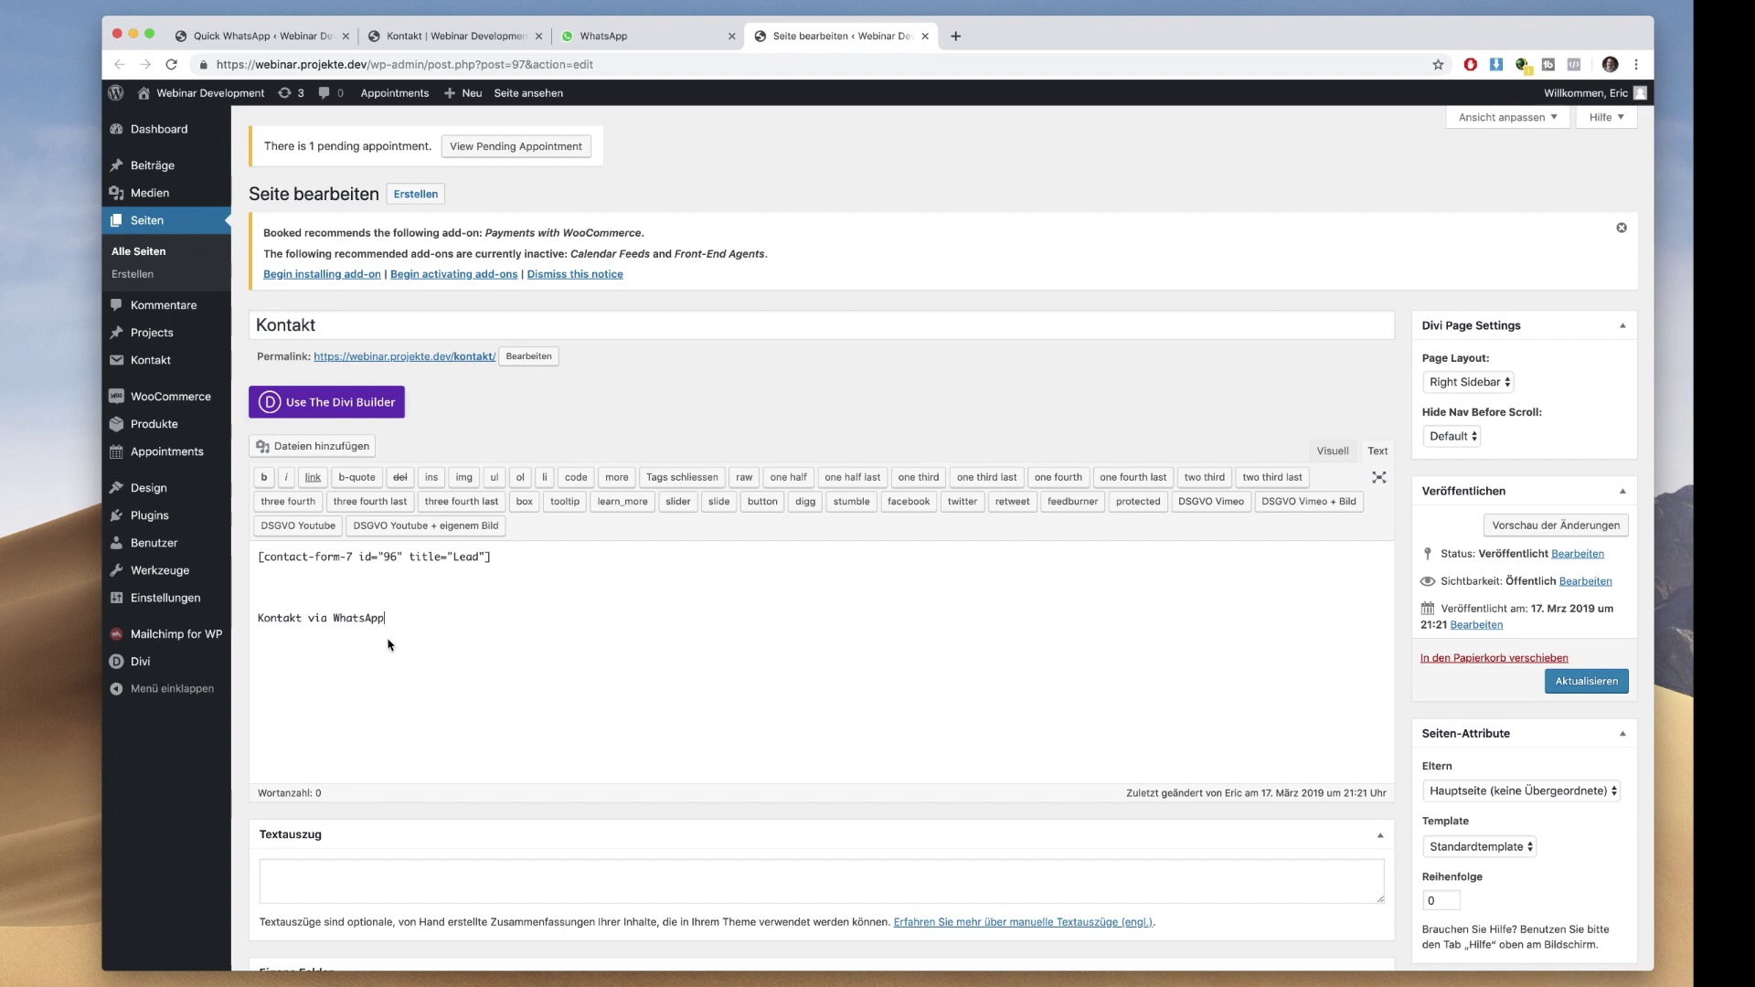
key("super+v")
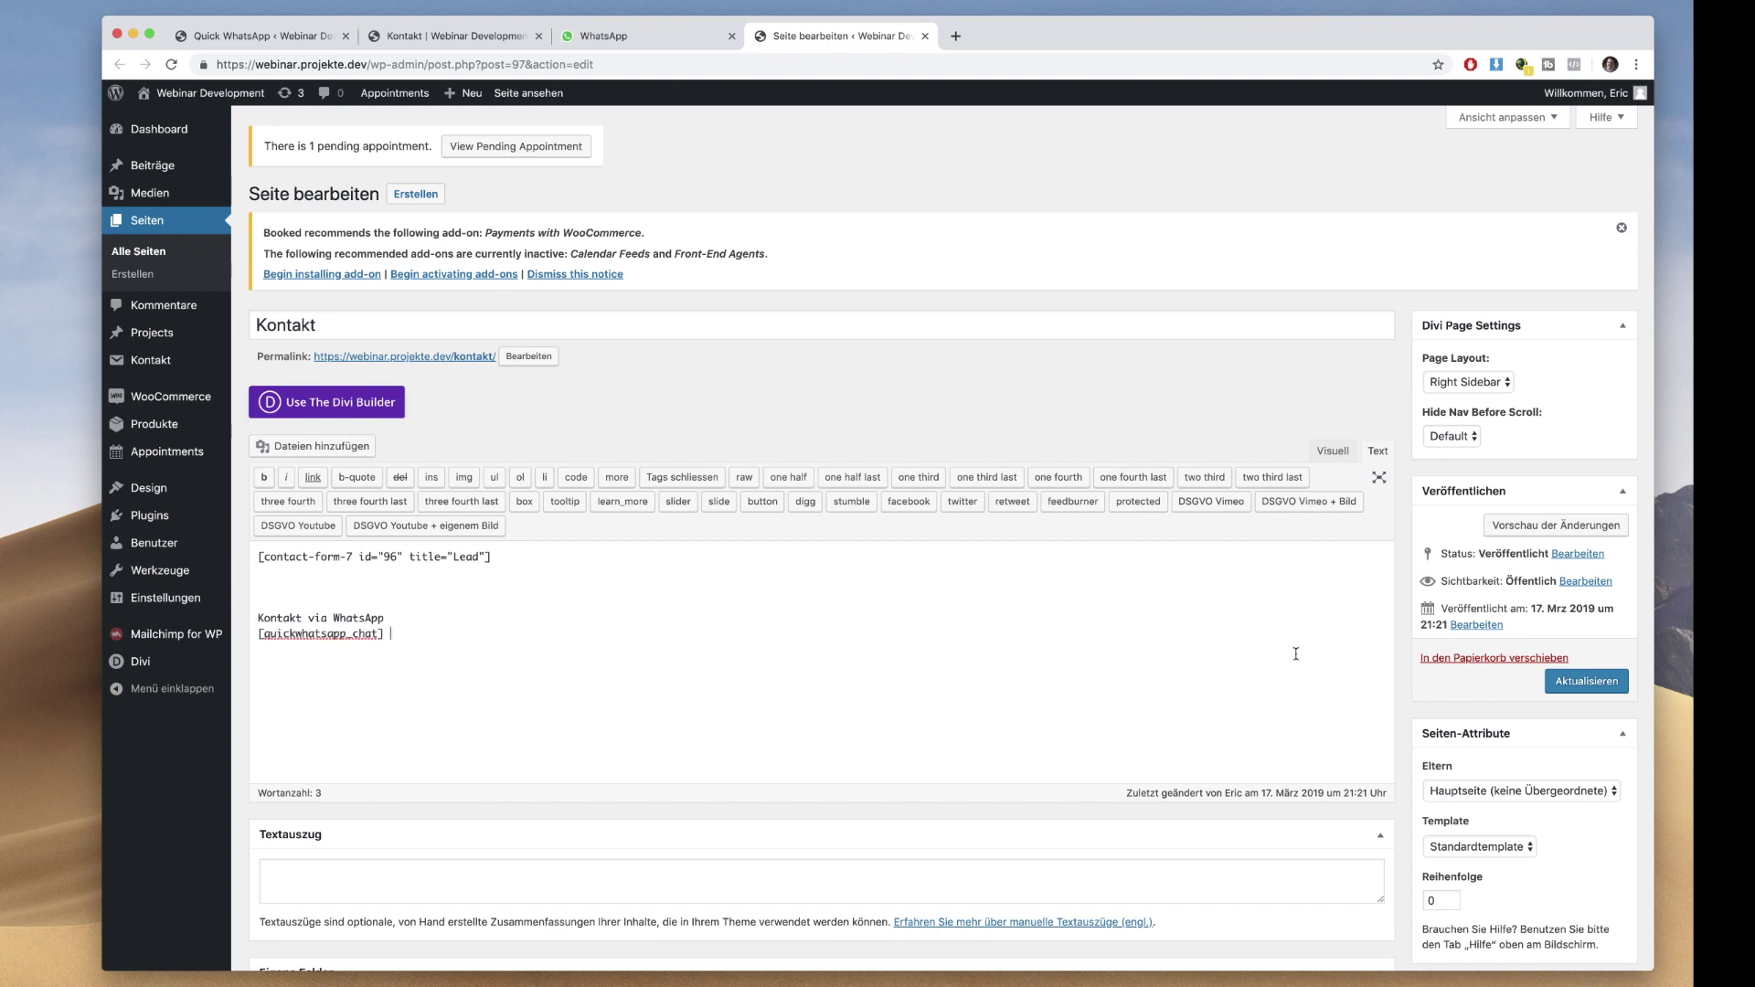
left_click(1588, 681)
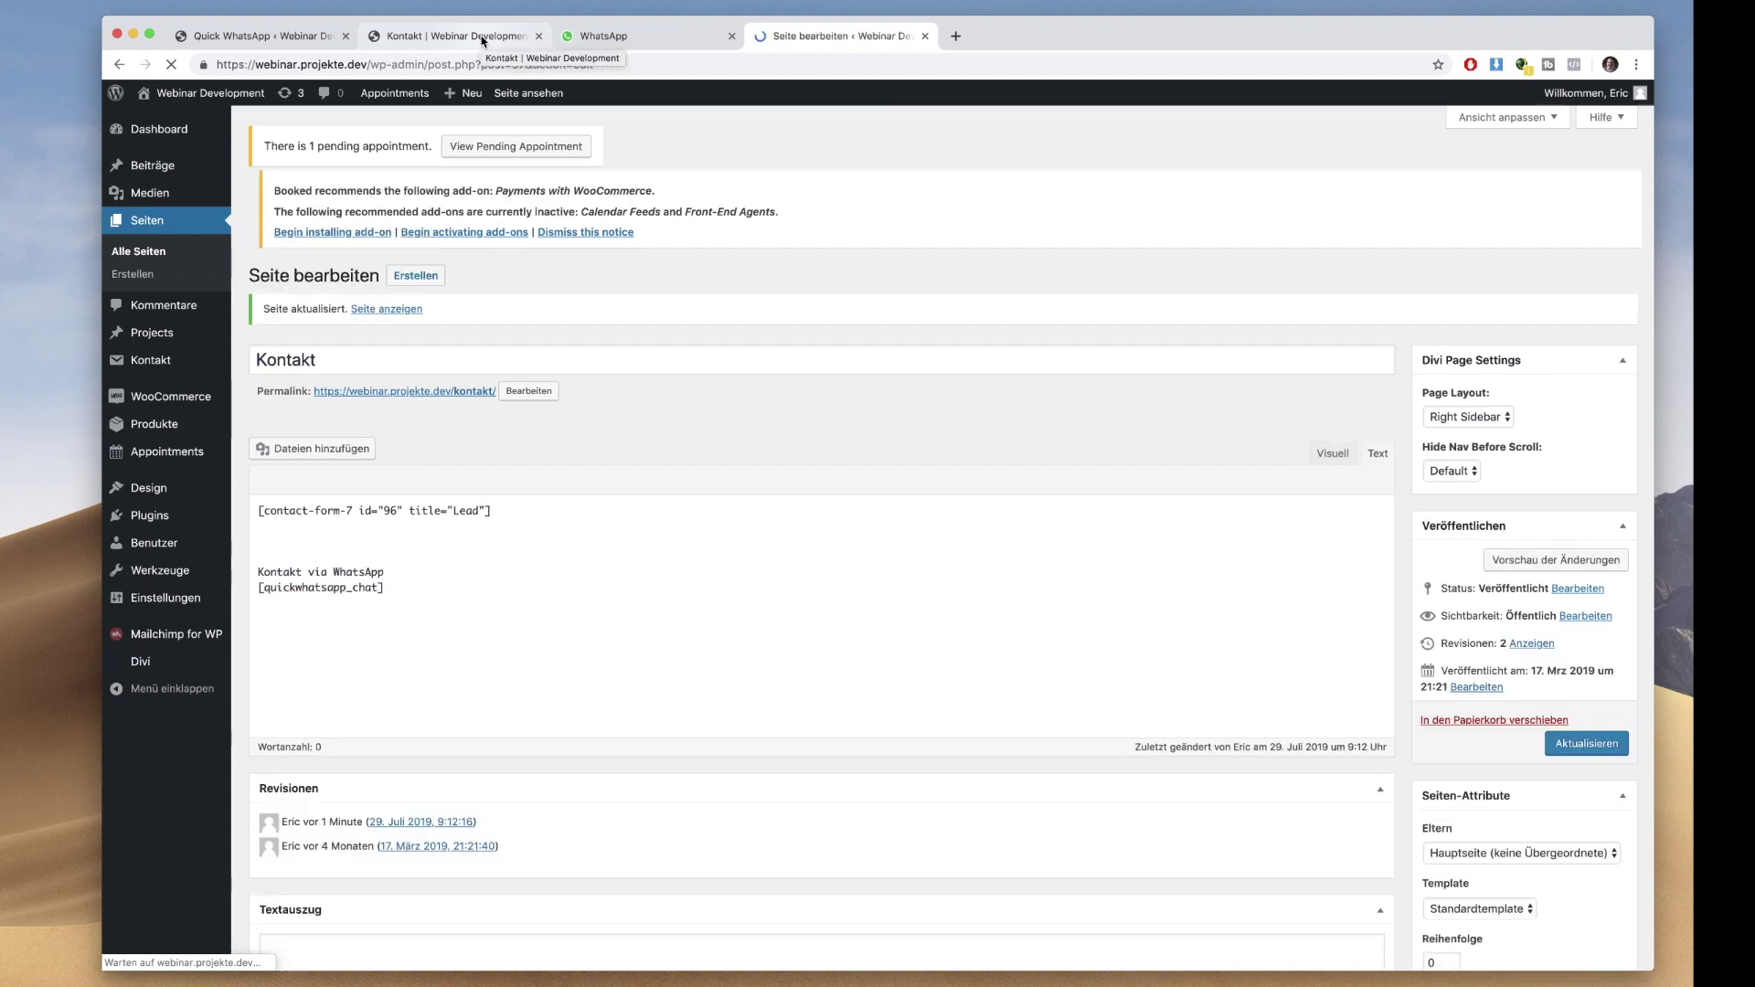
Reload the public Kontakt page and check the chat button below the form and the footer area
left_click(482, 40)
left_click(172, 65)
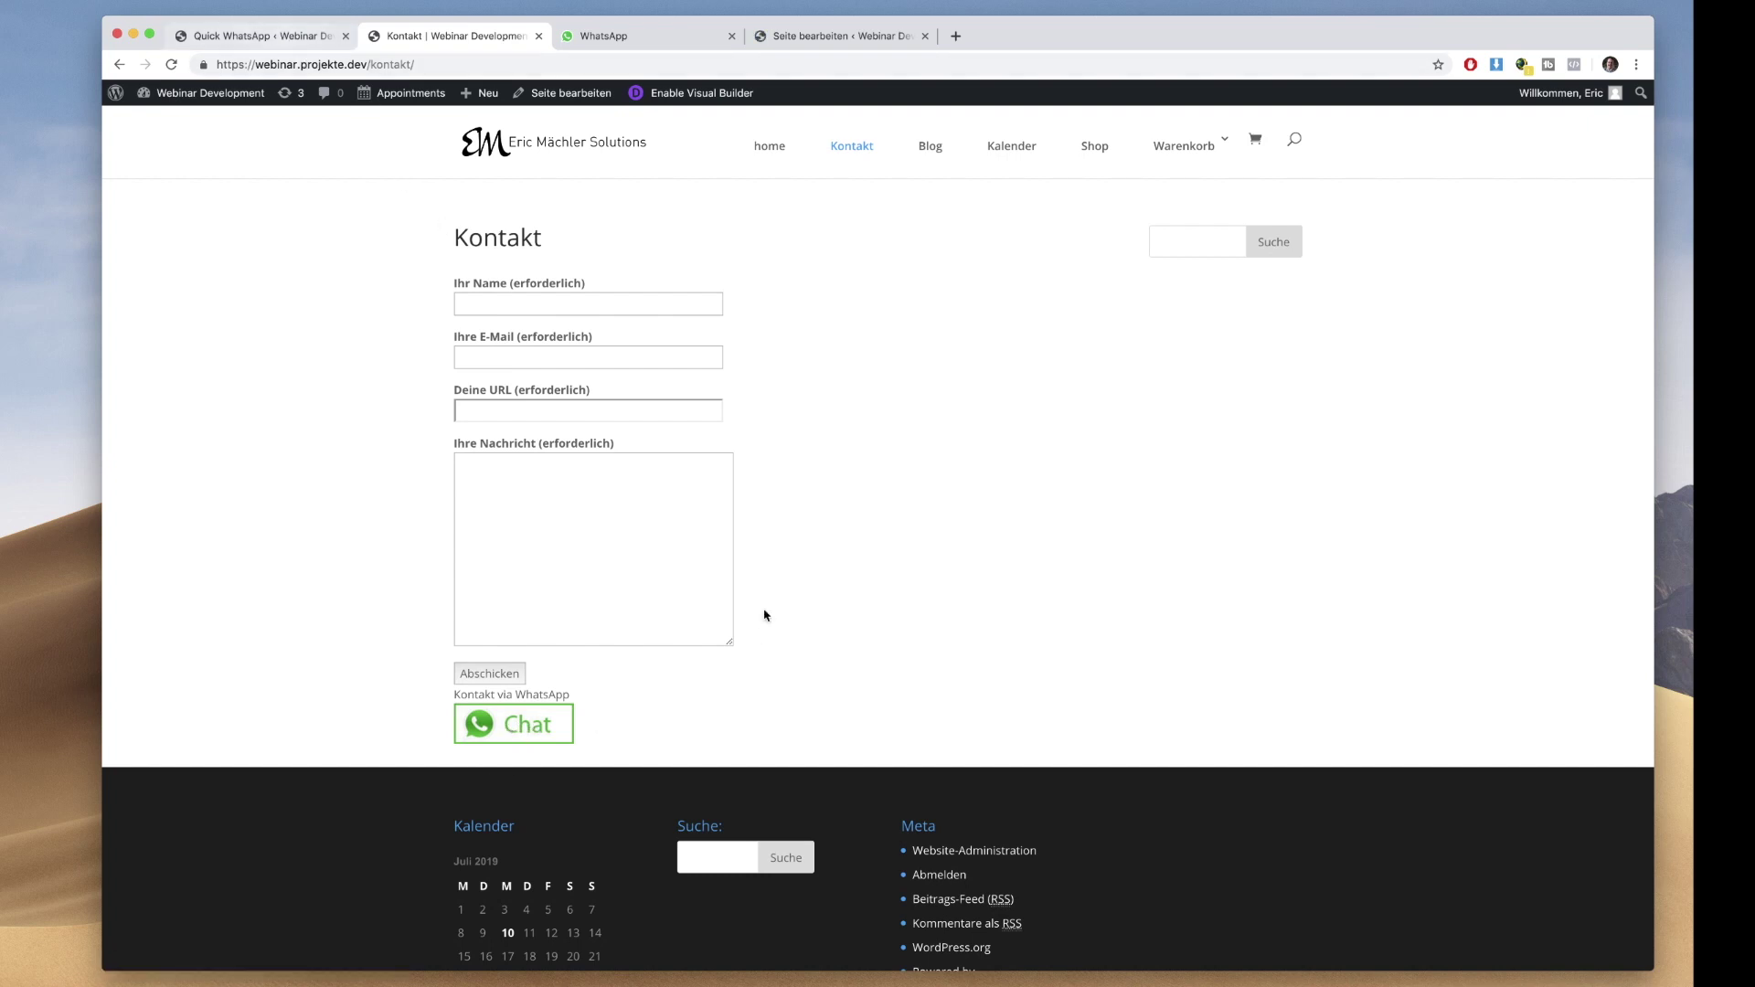
scroll(802, 541, "down", 5)
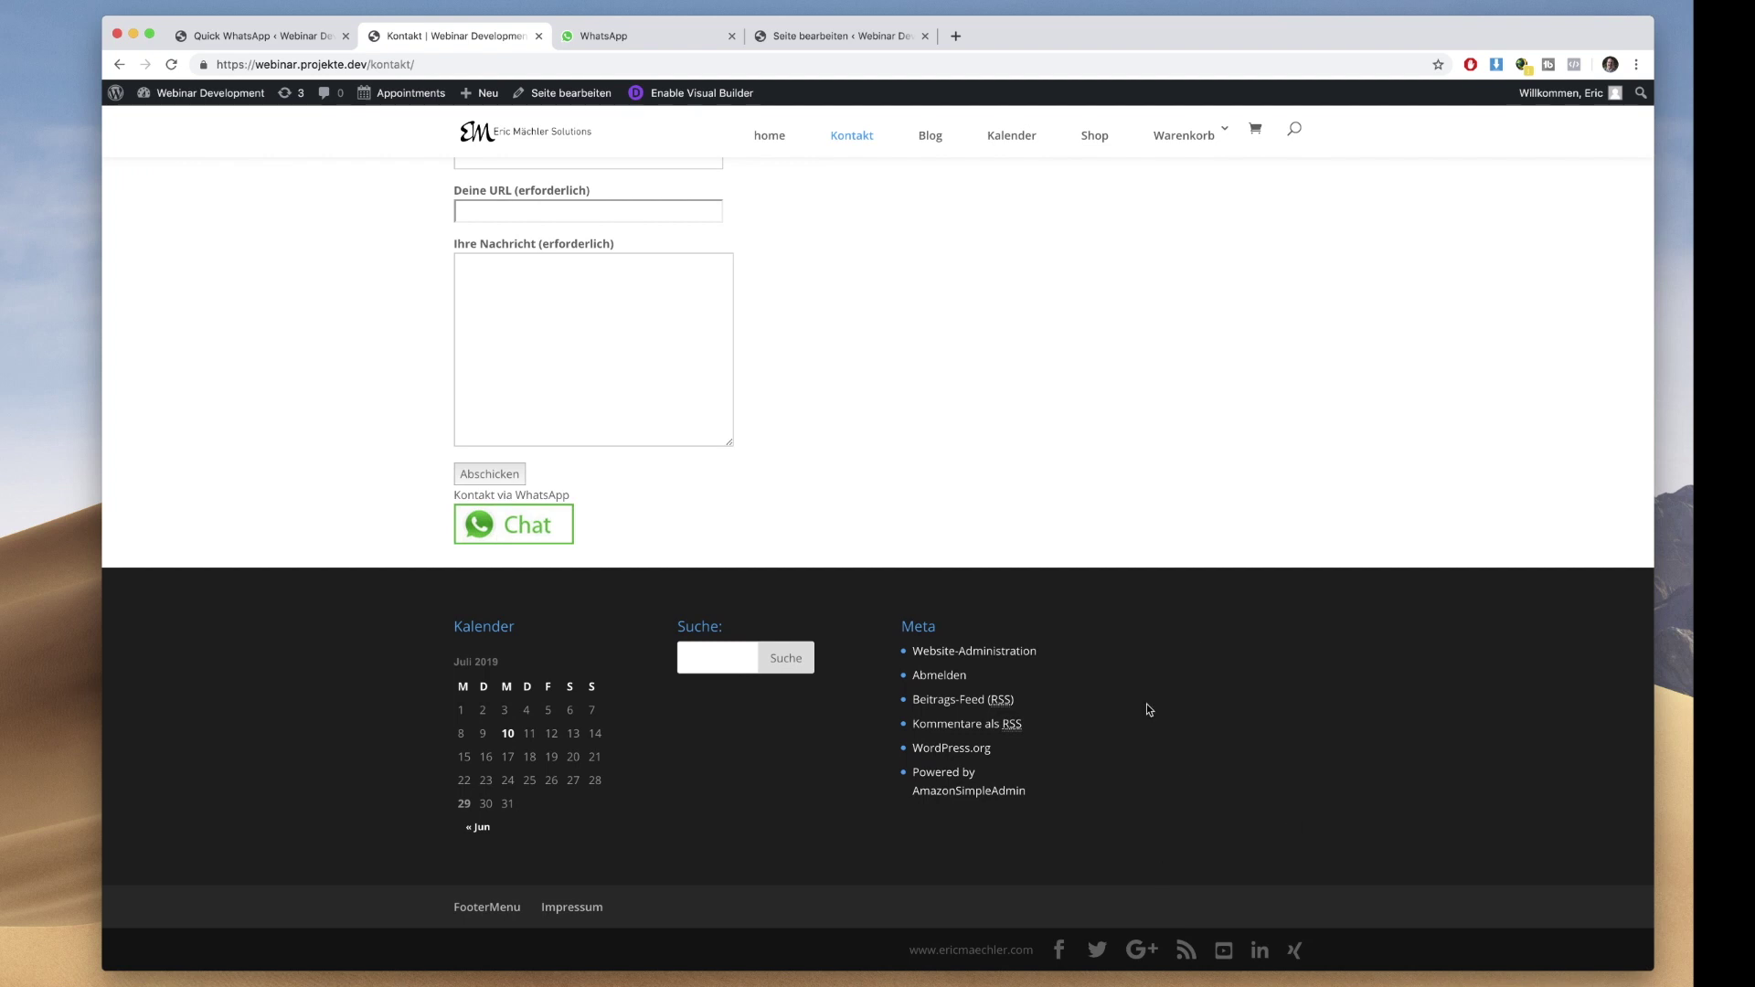
Open the WordPress widget management and add an HTML widget to Footer Area #4
left_click(242, 36)
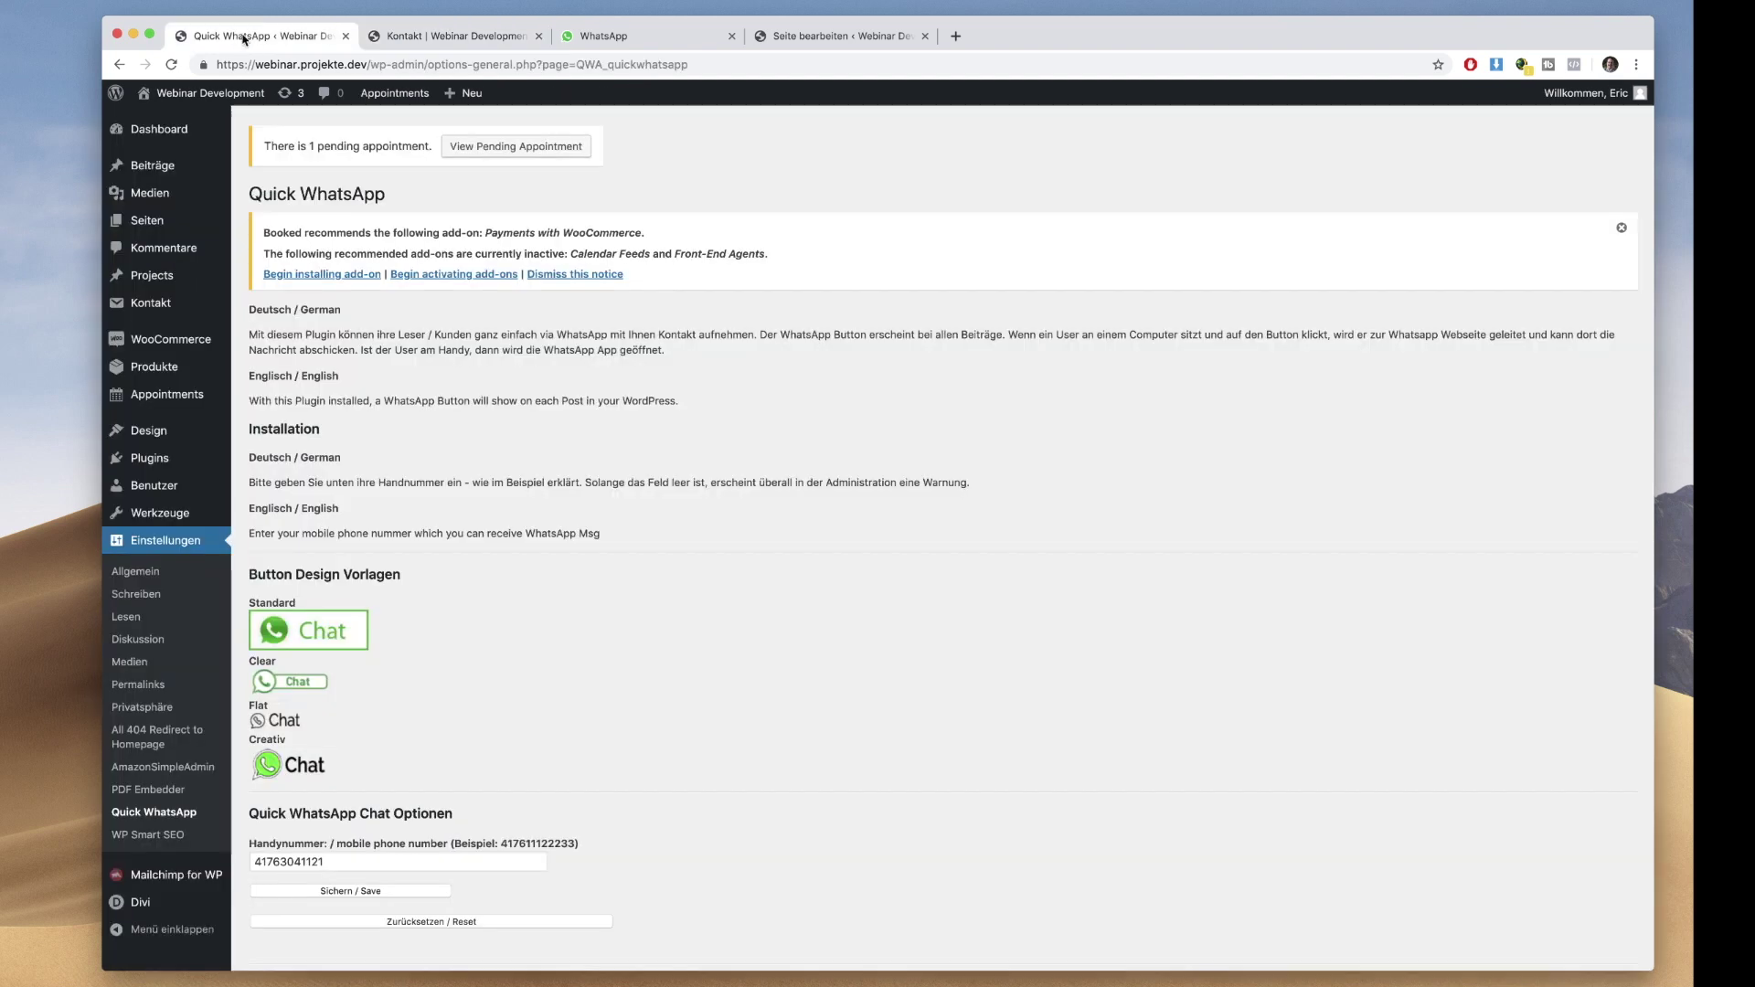
mouse_move(160, 431)
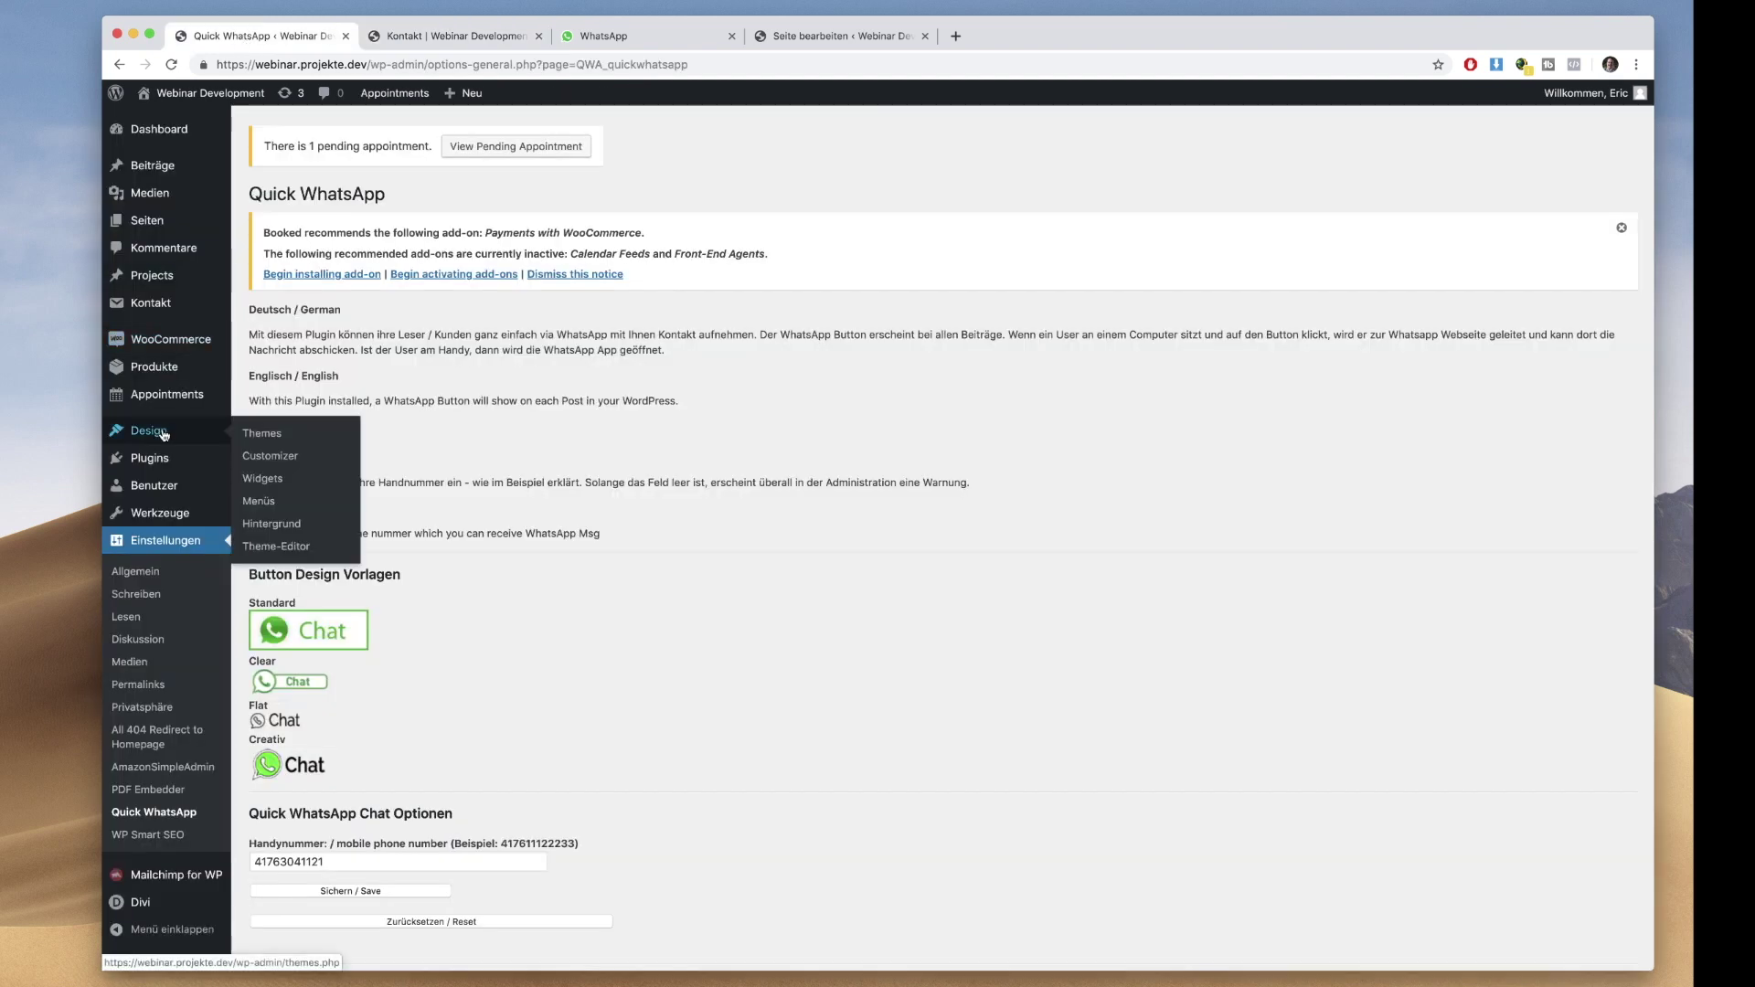
left_click(260, 479)
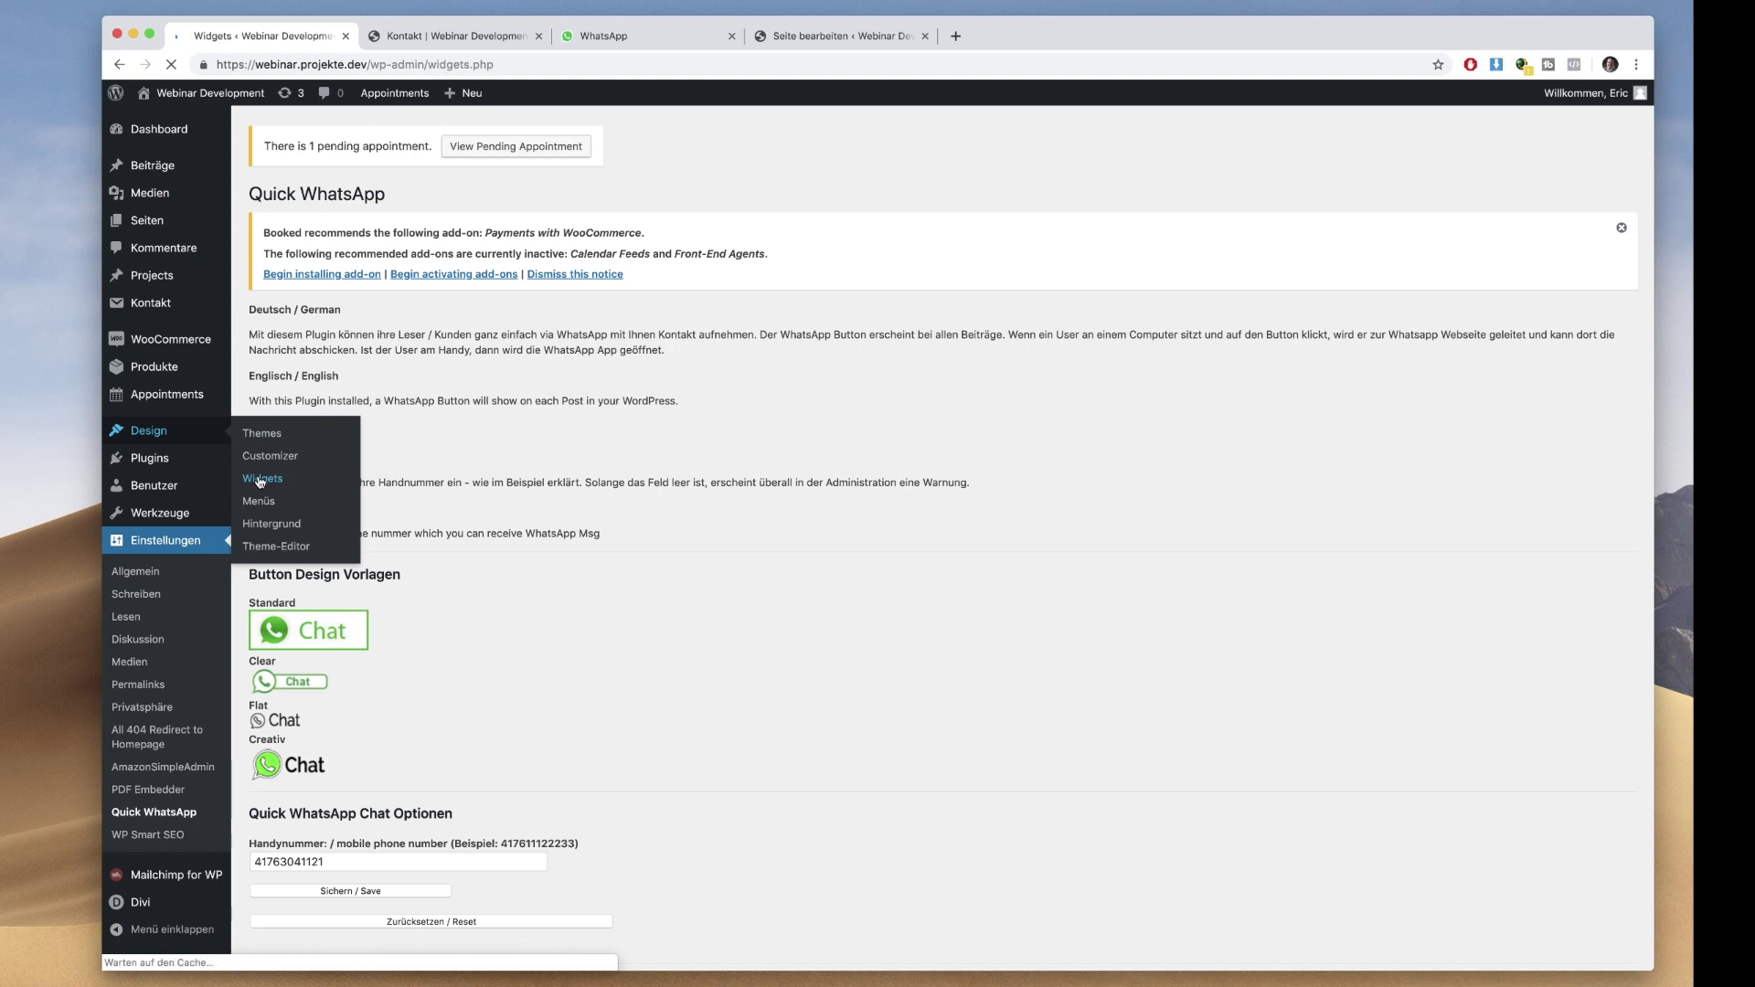
left_click(1550, 330)
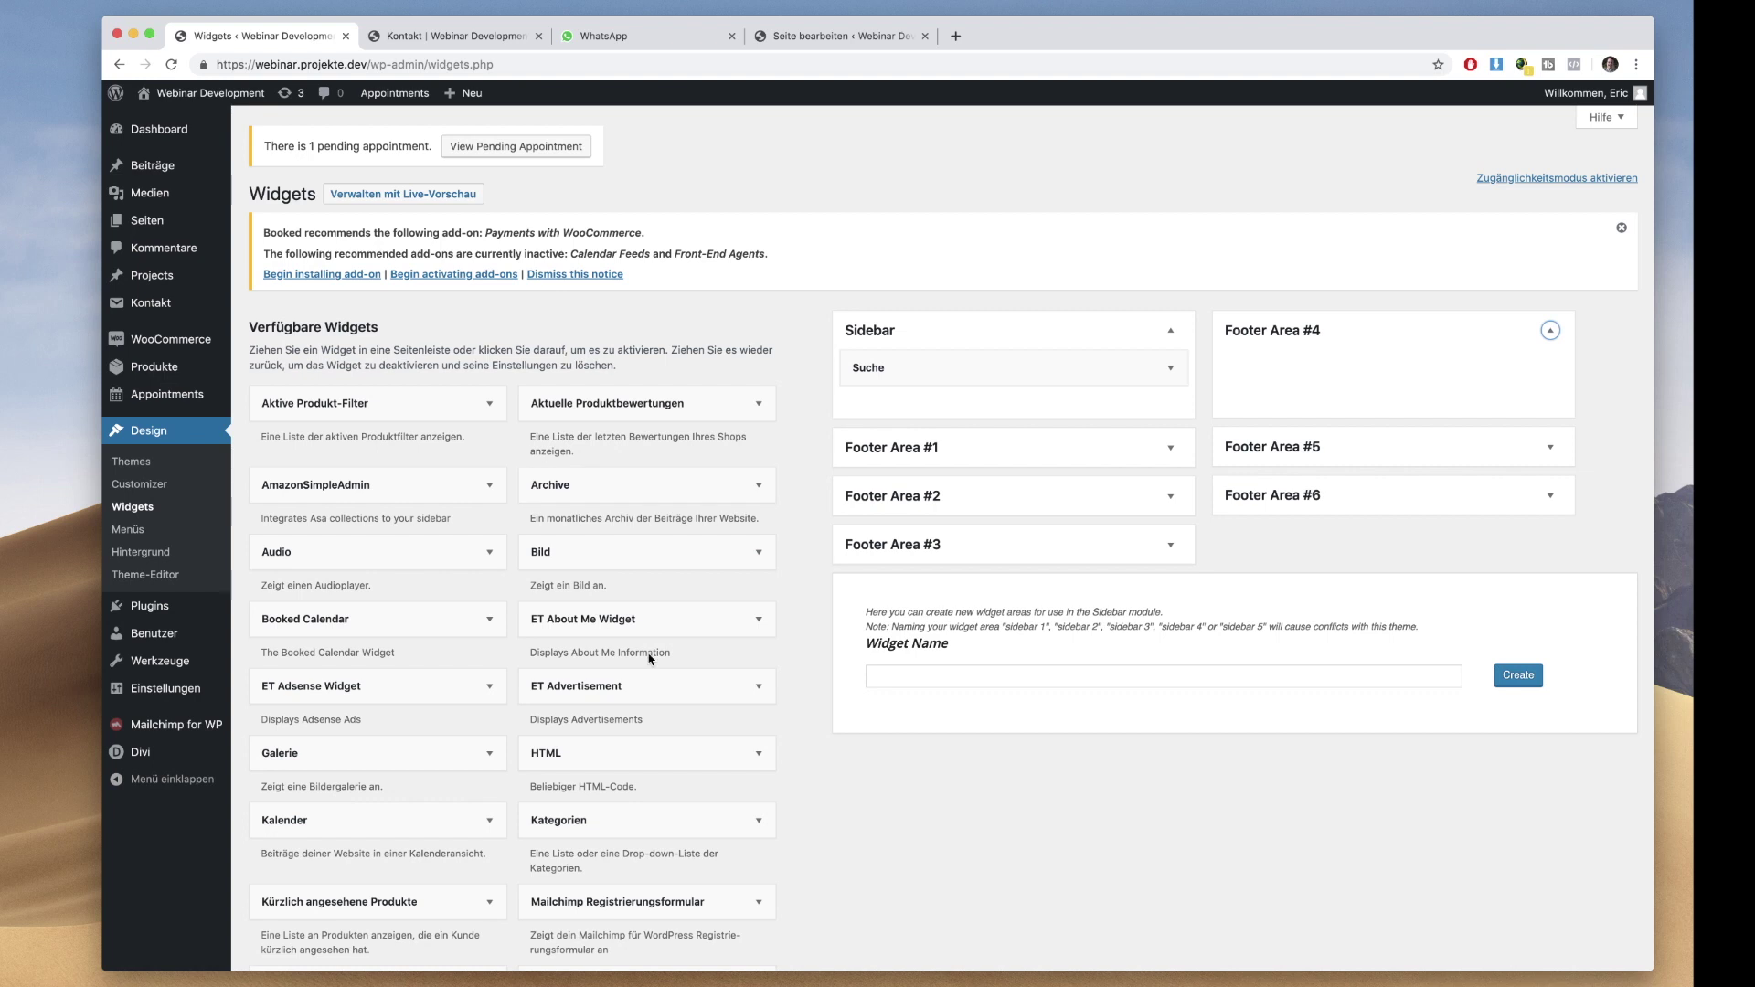
left_click_drag(565, 755, 1311, 382)
Set the HTML widget's content to [quickwhatsapp_chat] and its title to WhatsApp, save it, and reload the public Kontakt page
left_click(1327, 475)
type("[quickwhatsapp_chat]")
left_click(1320, 425)
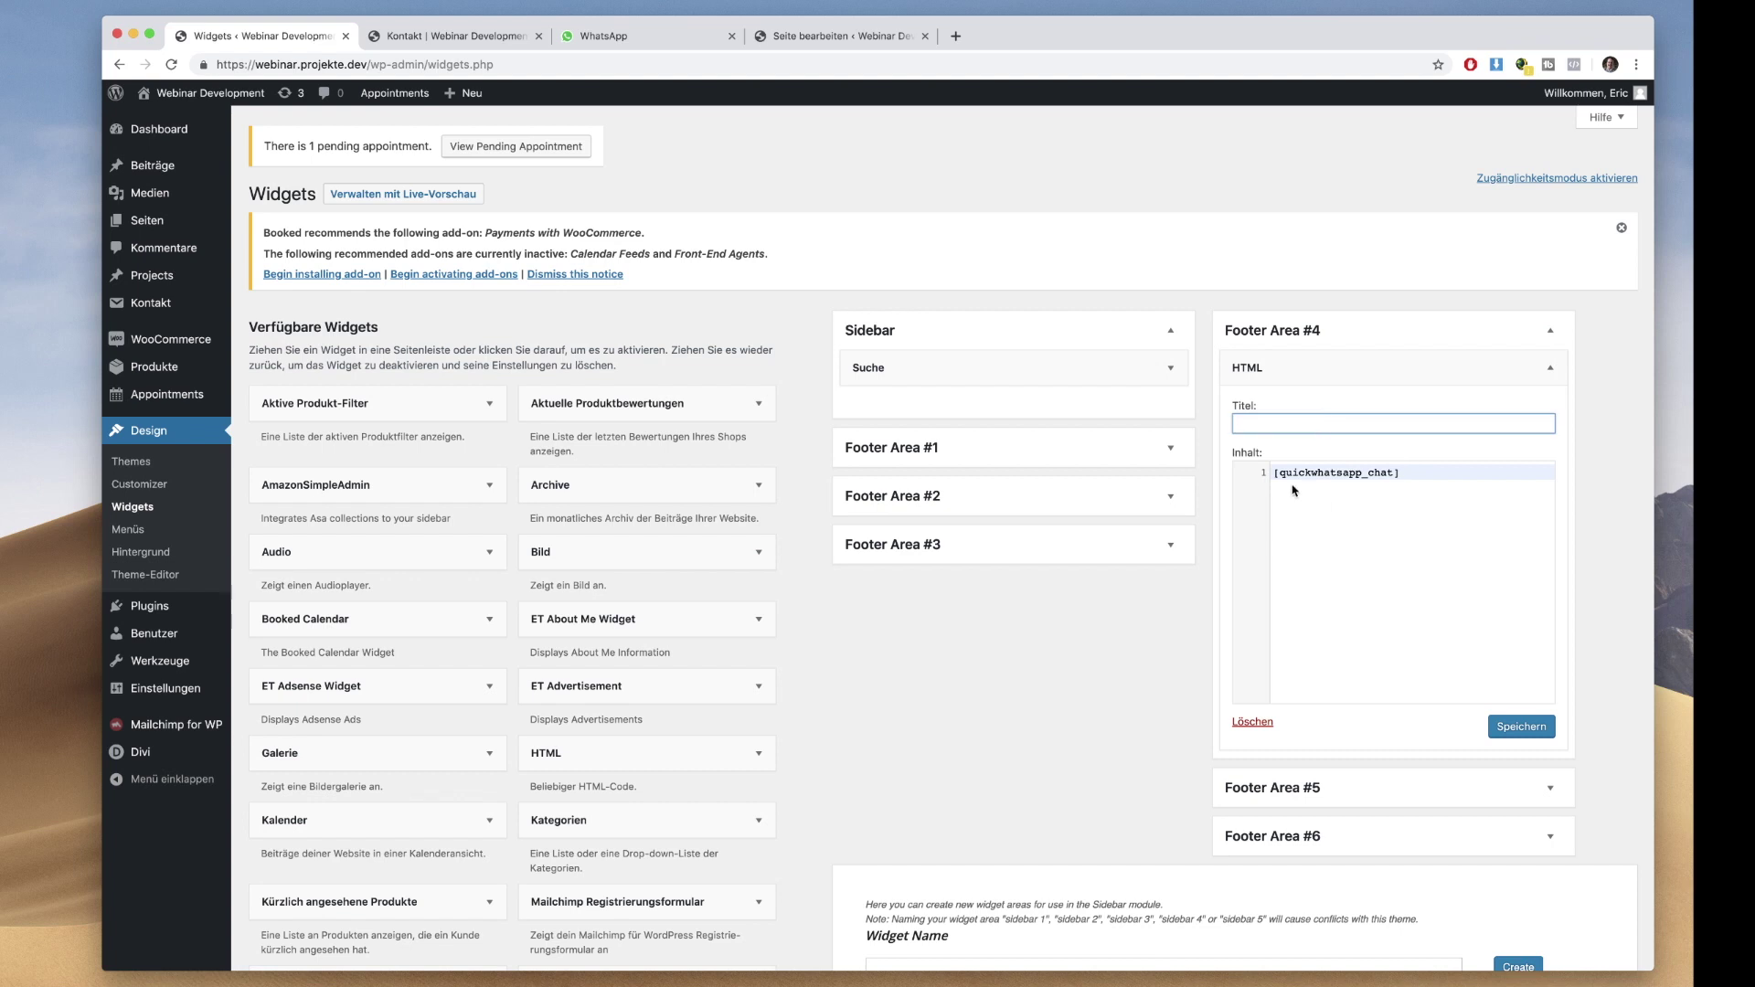
type("WhatsApp")
left_click(1506, 727)
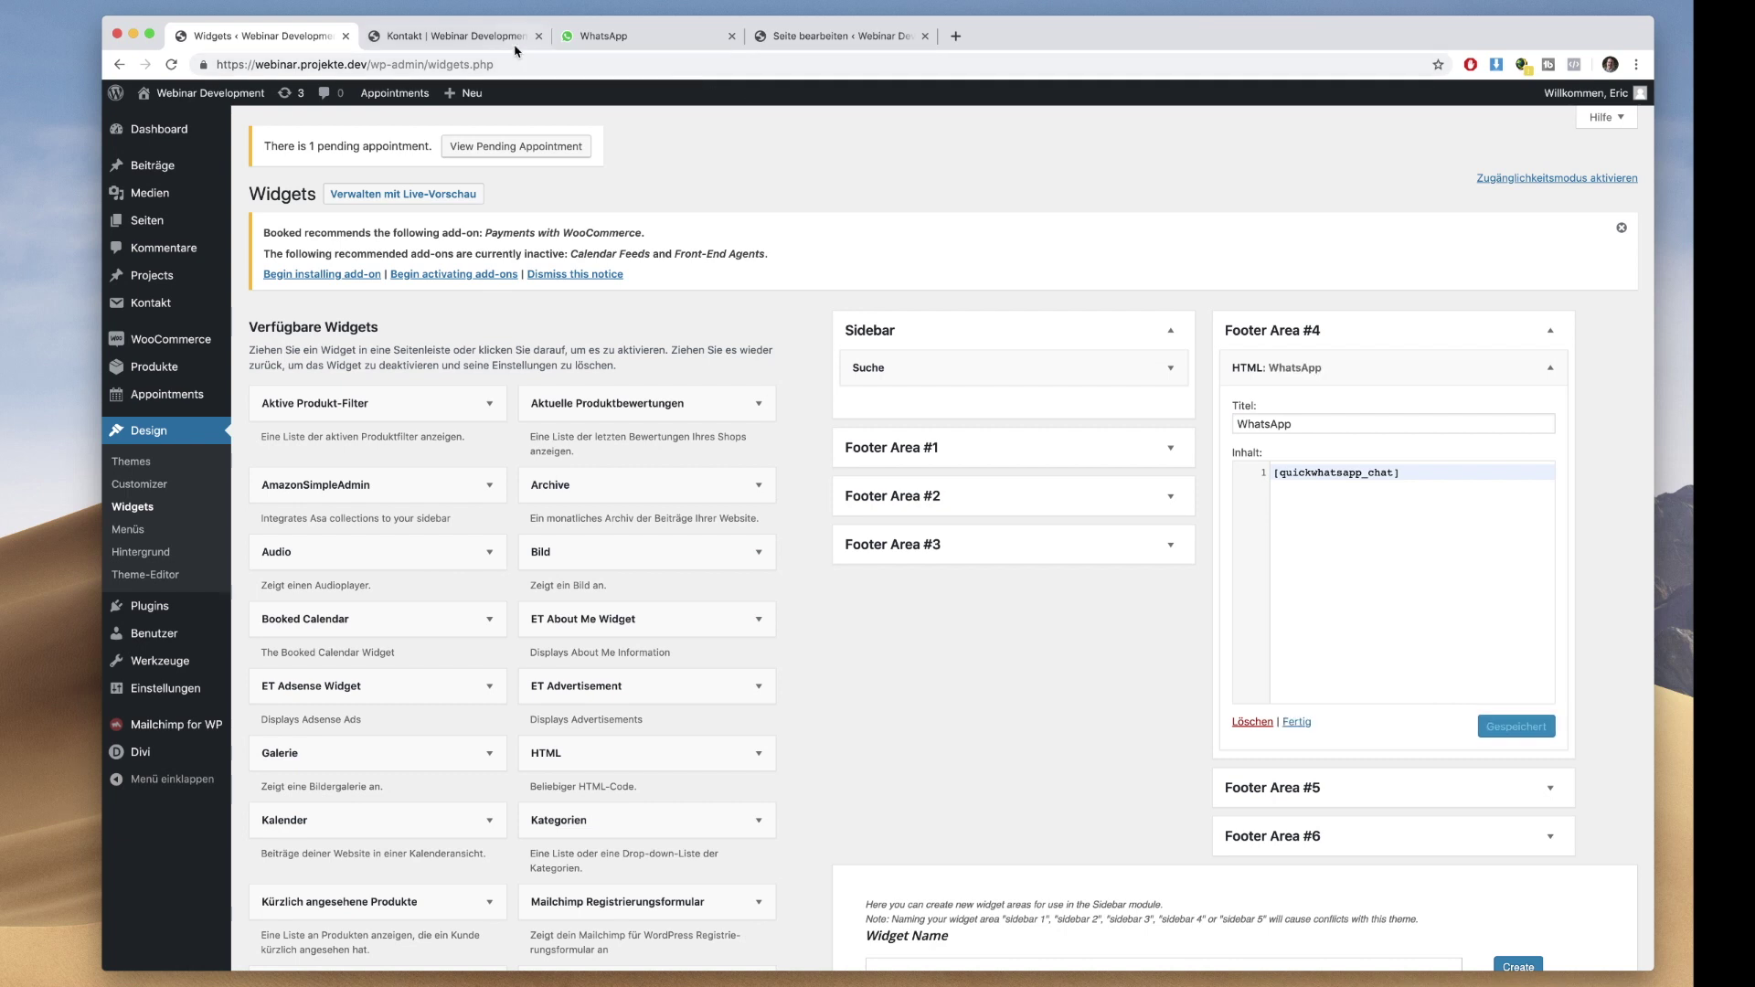
left_click(448, 35)
left_click(171, 64)
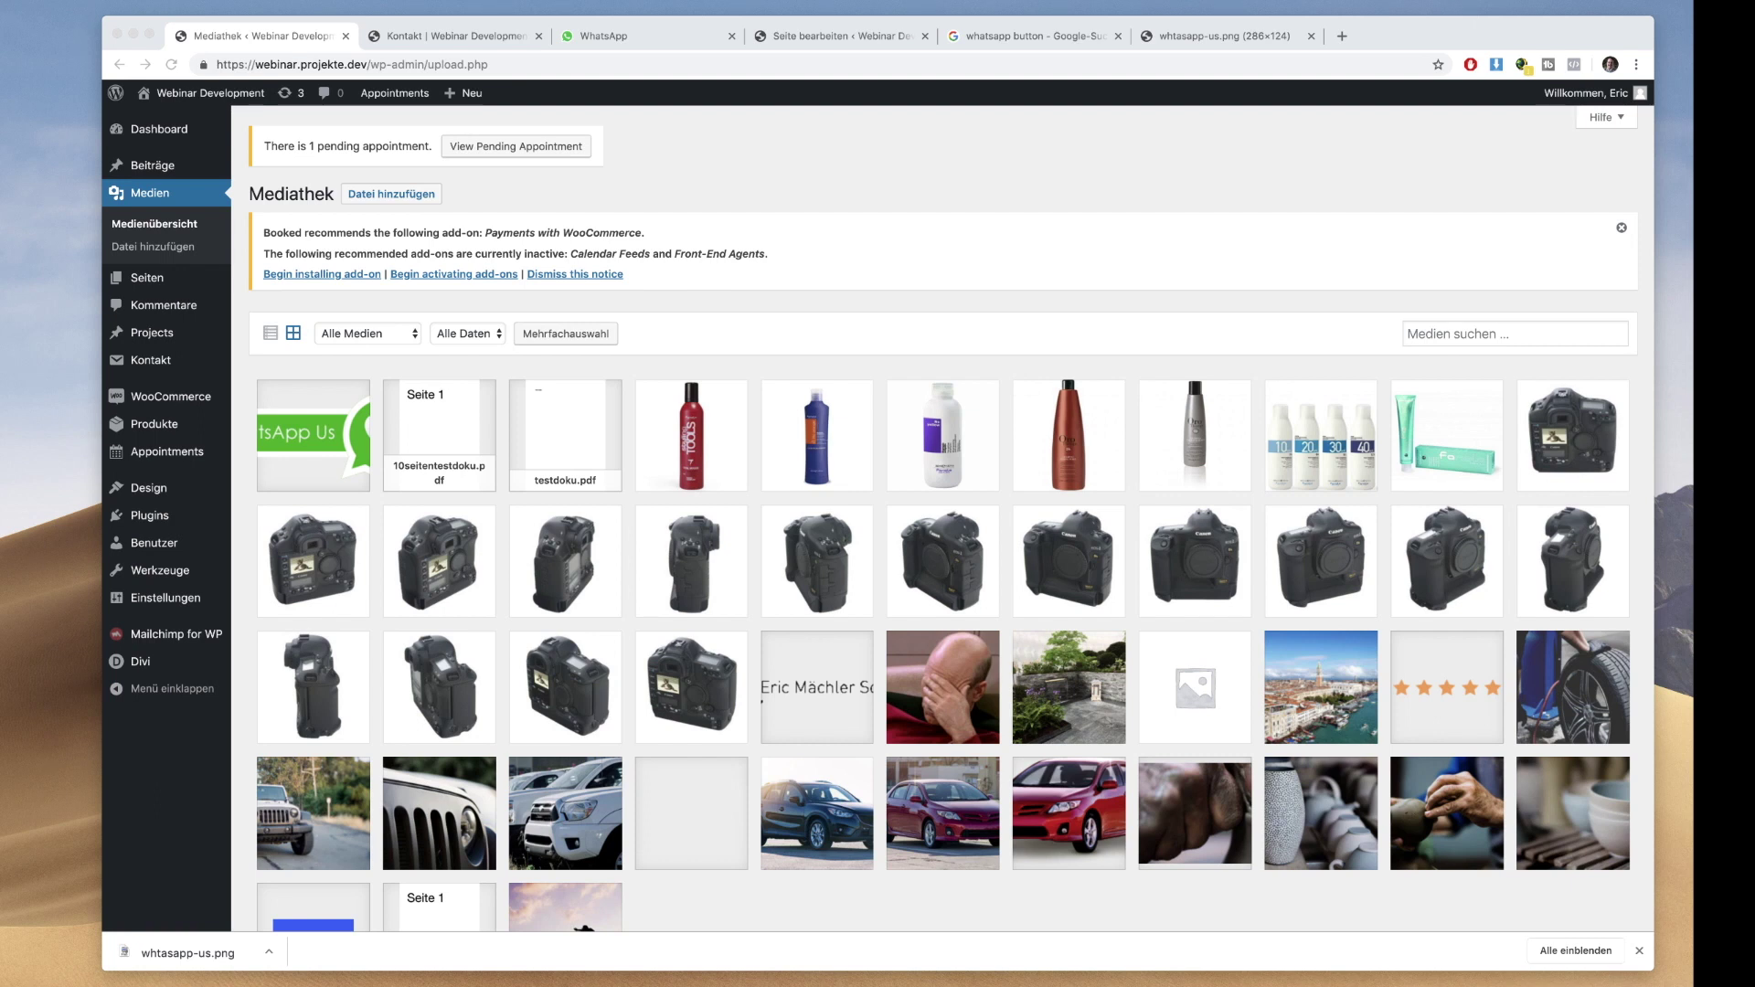
Open the details of the whtasapp-us.png image in the media library and copy its file link
left_click(309, 437)
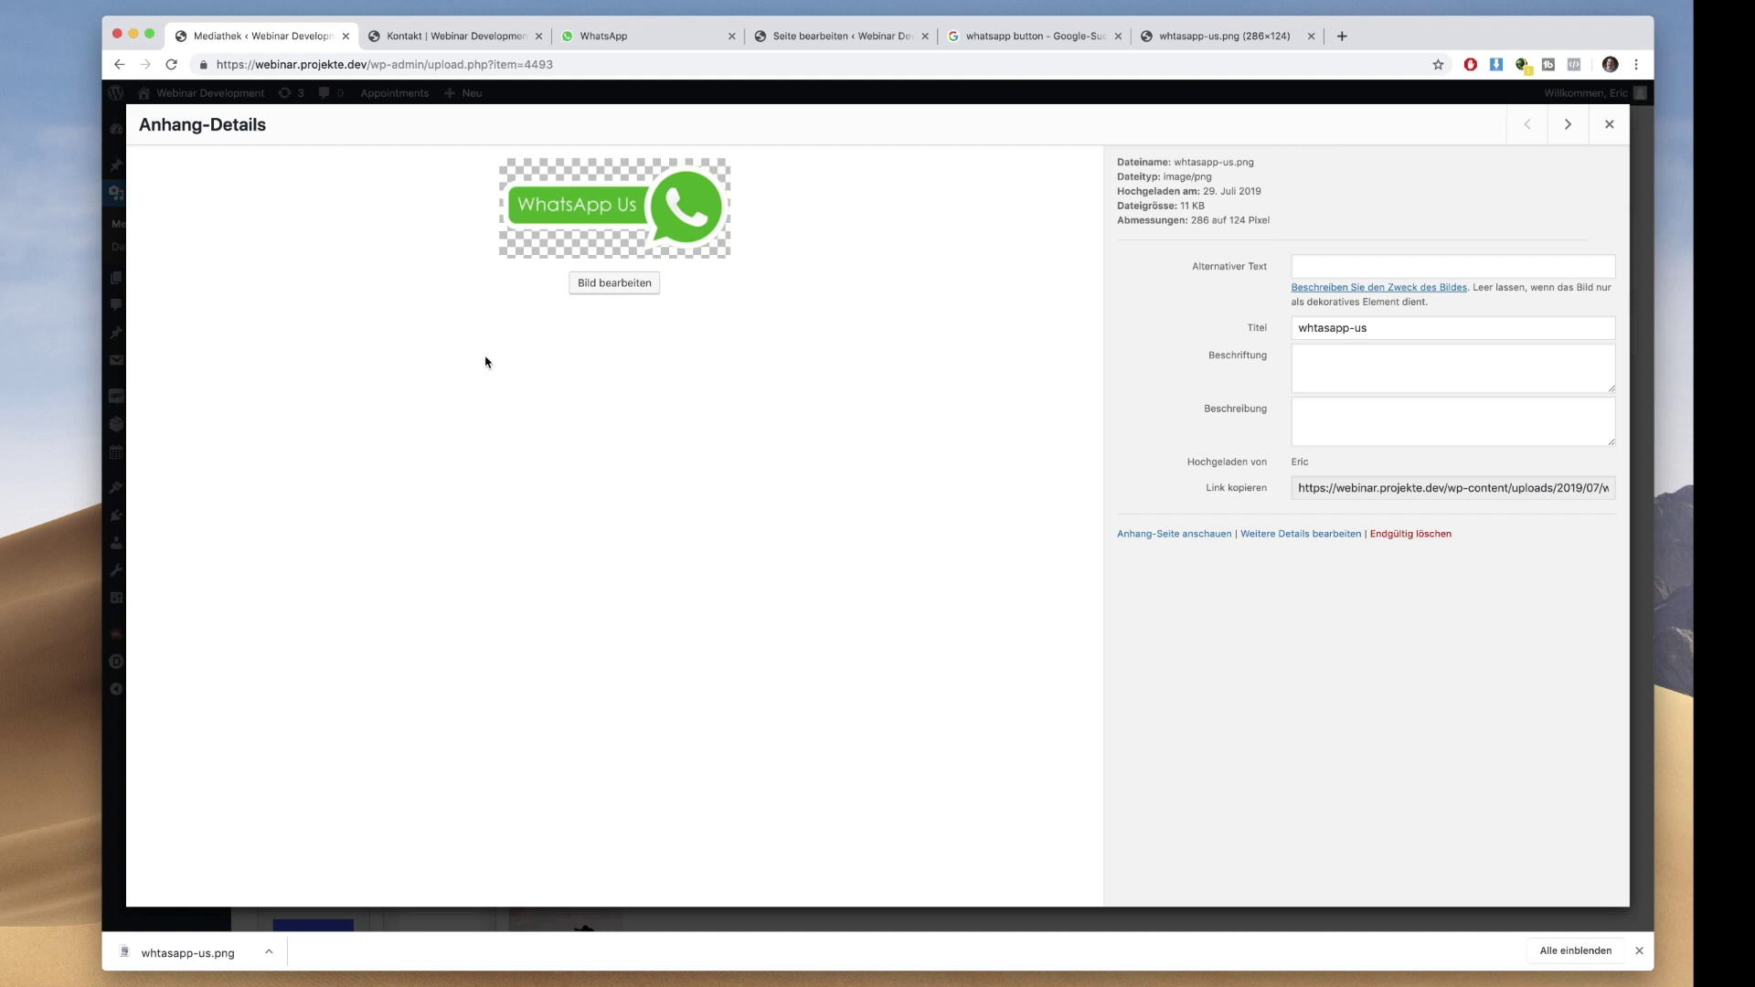
left_click(1362, 489)
key("super+c")
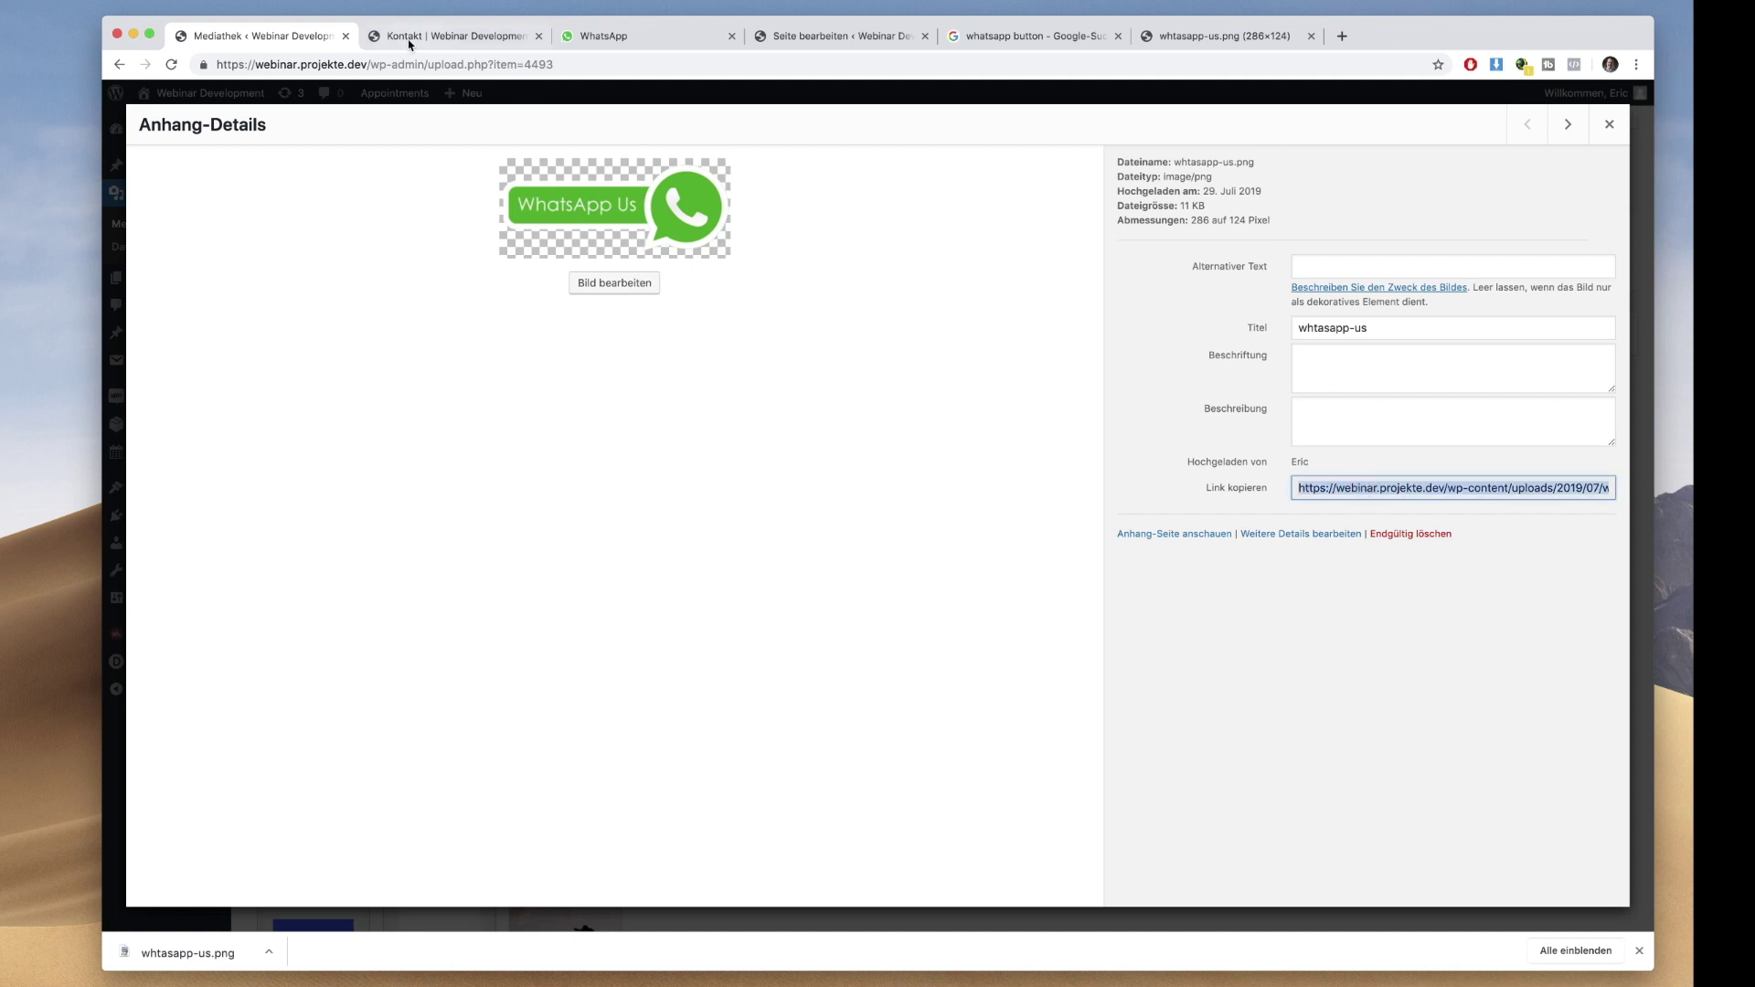
Close the attachment details and open the Quick WhatsApp settings
left_click(119, 164)
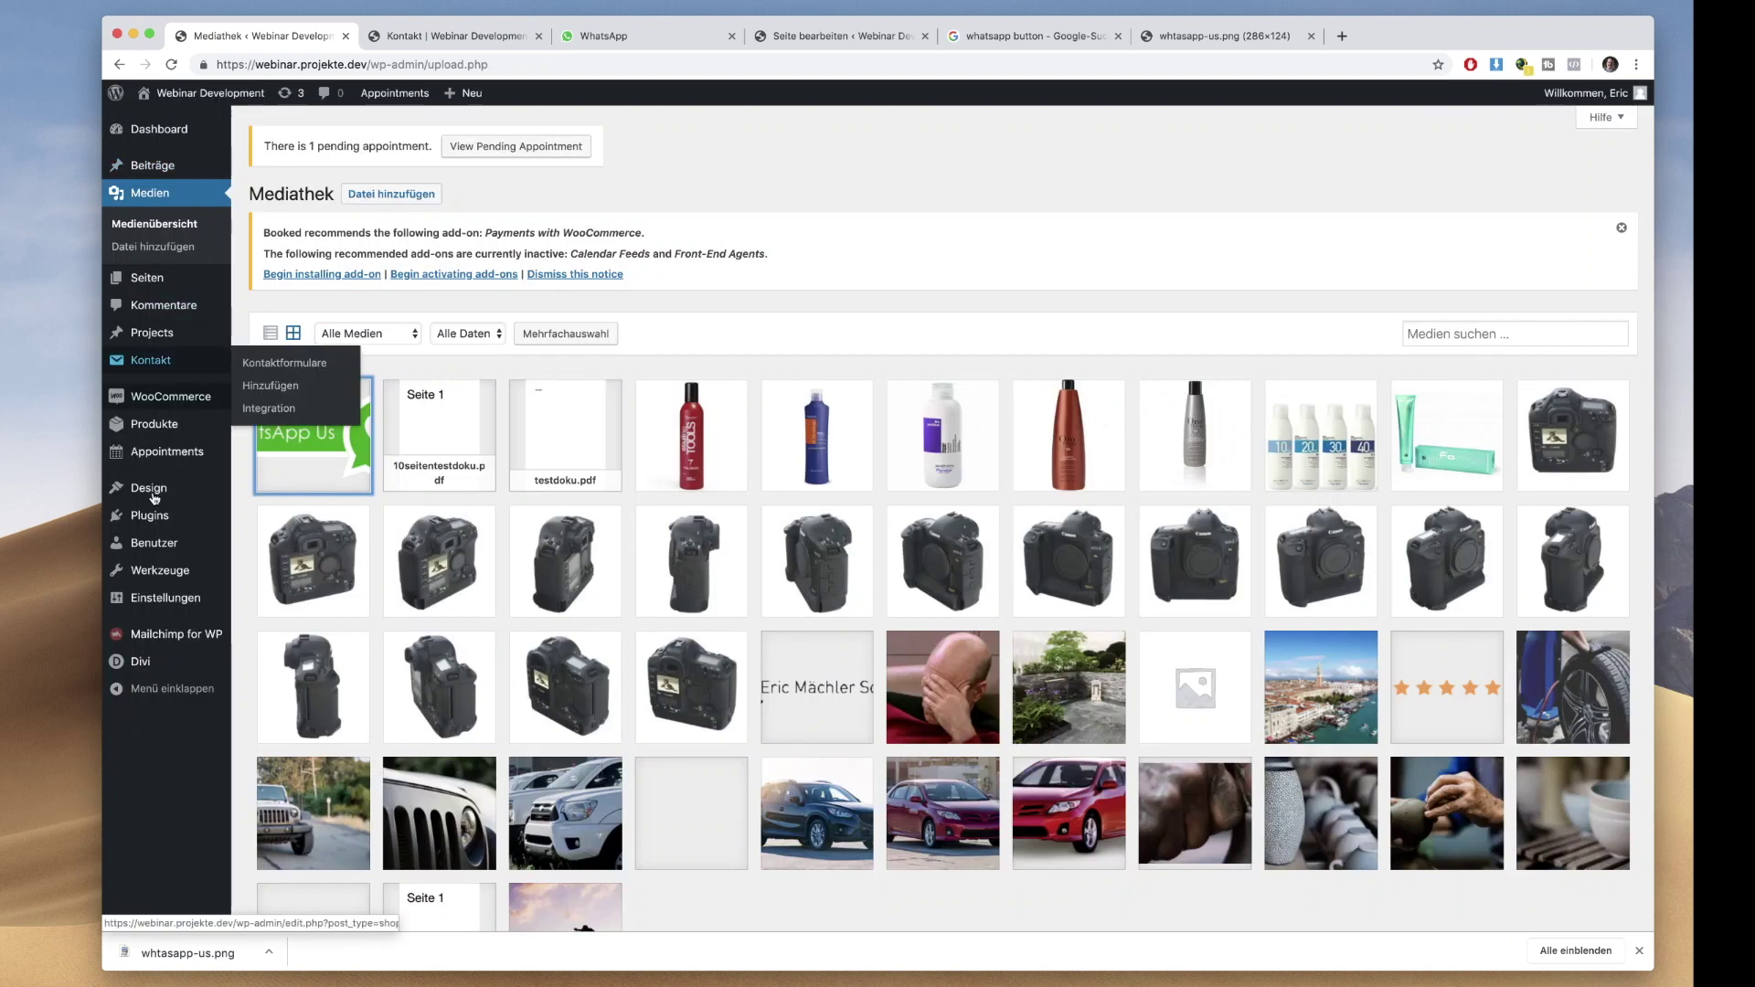
mouse_move(165, 598)
left_click(285, 843)
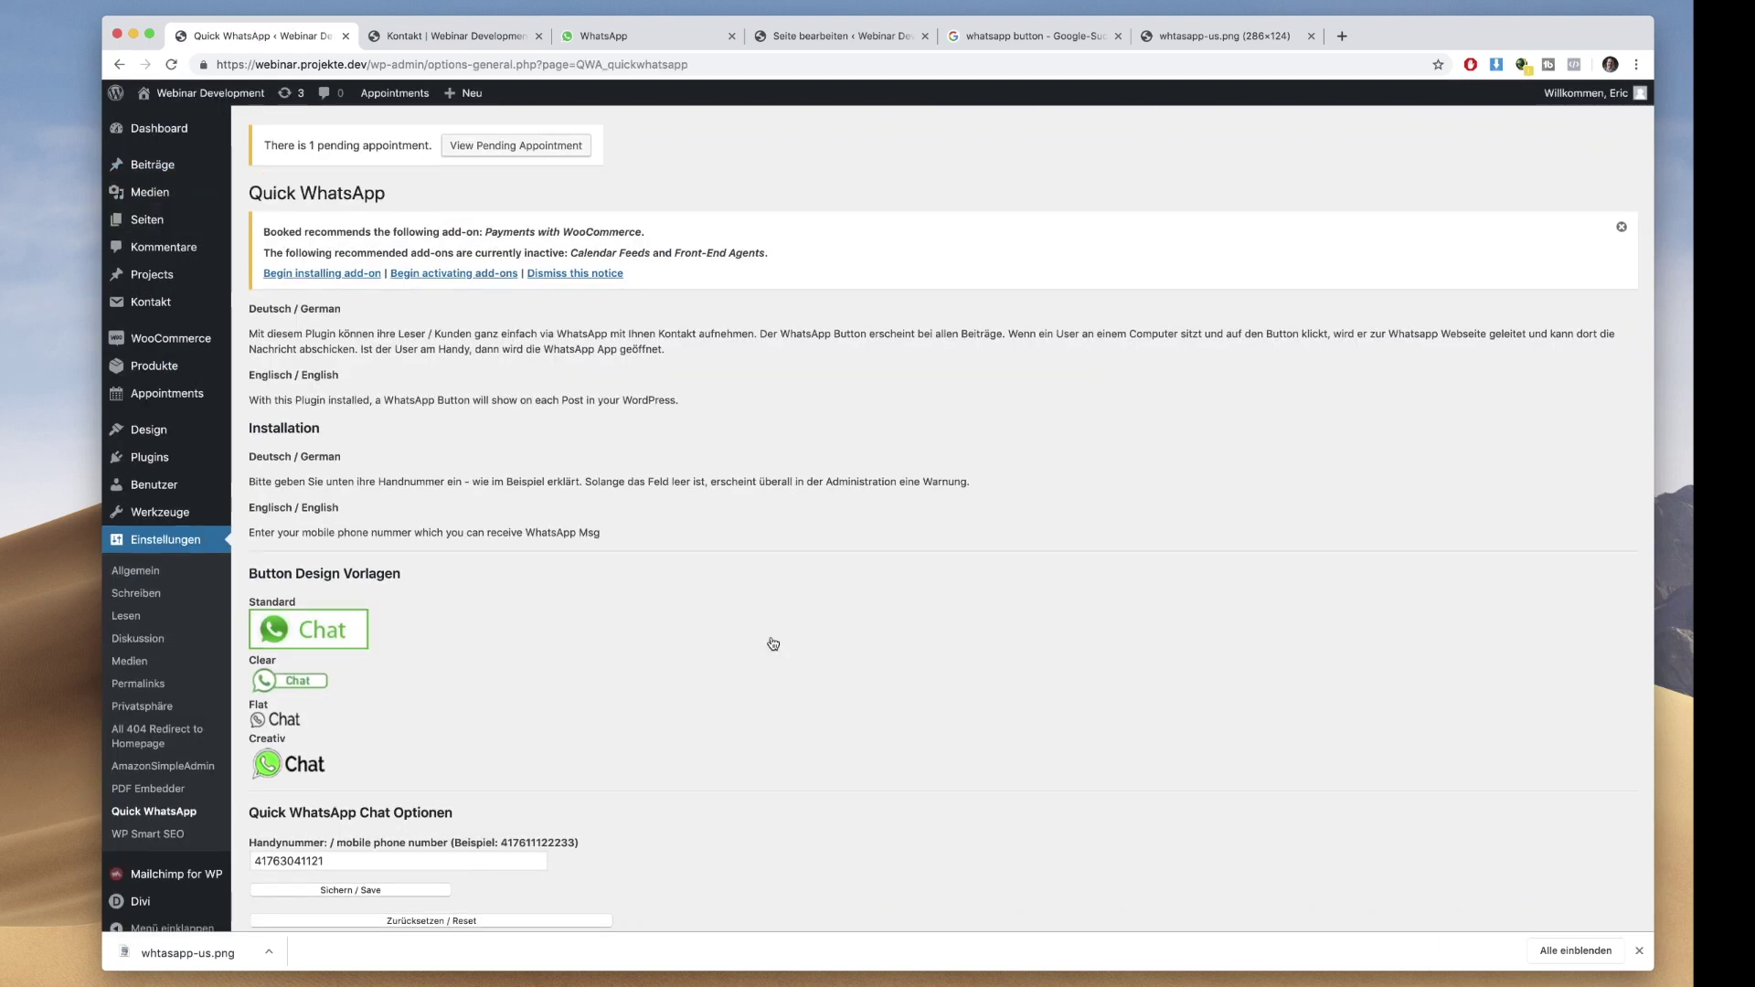
scroll(773, 643, "down", 5)
left_click(341, 685)
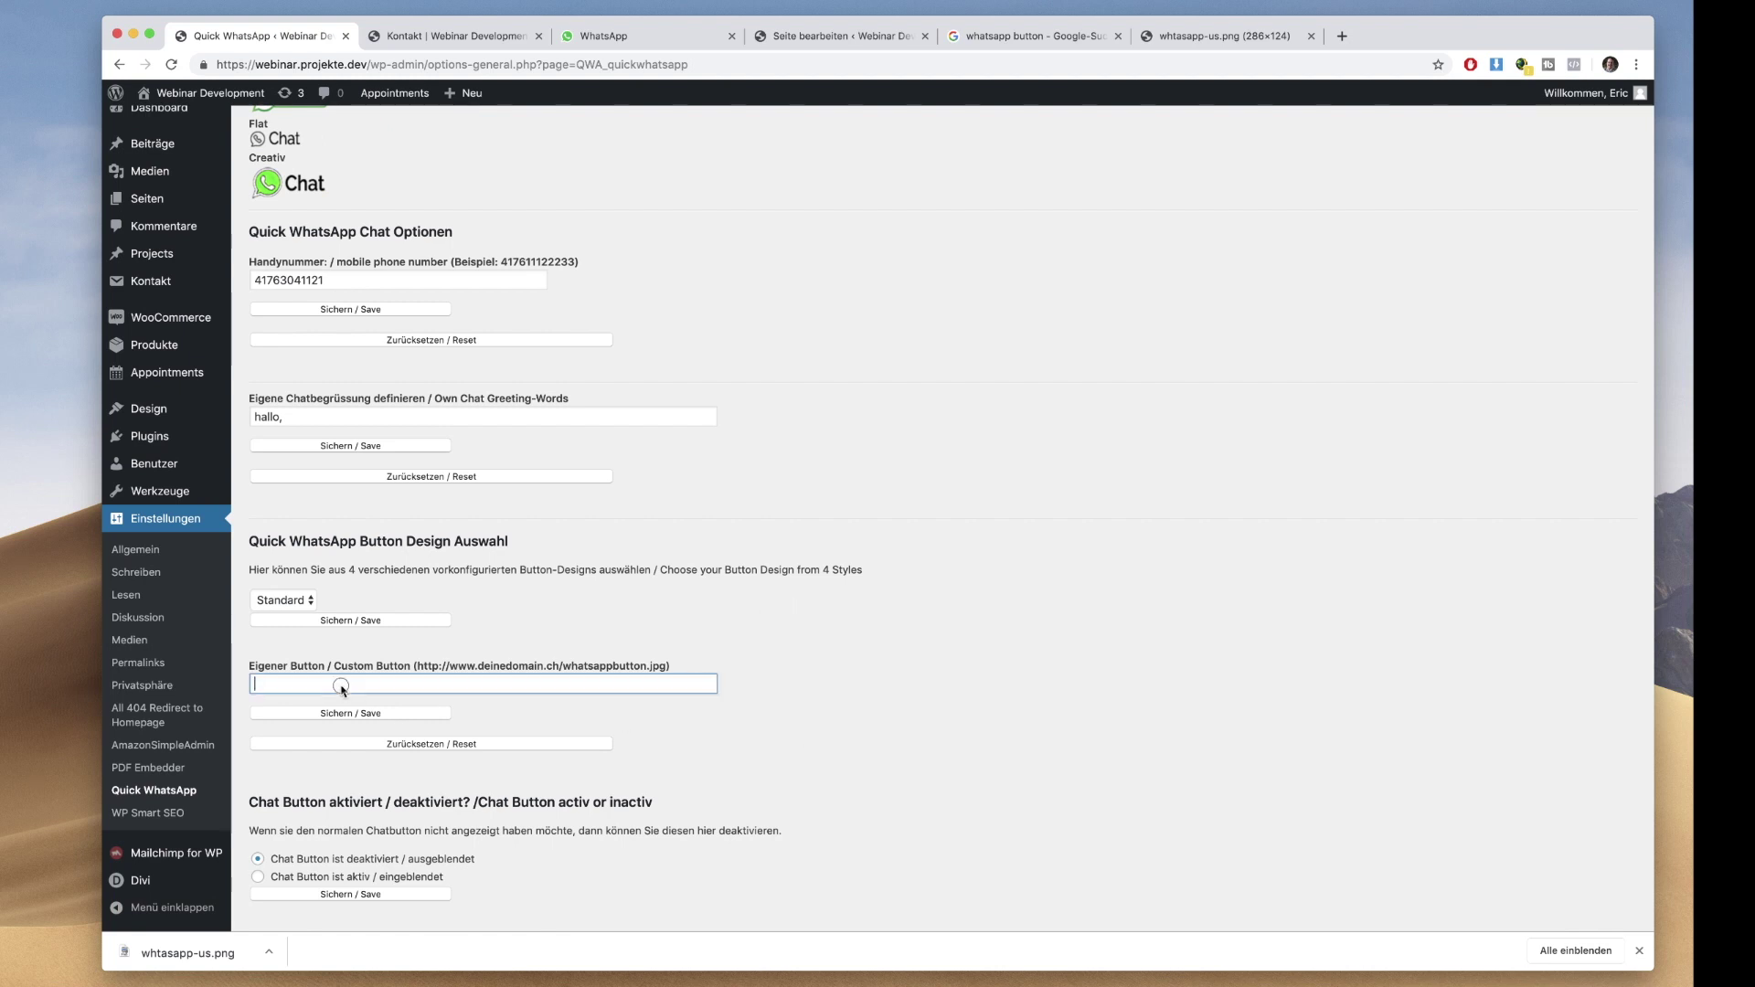
key("super+v")
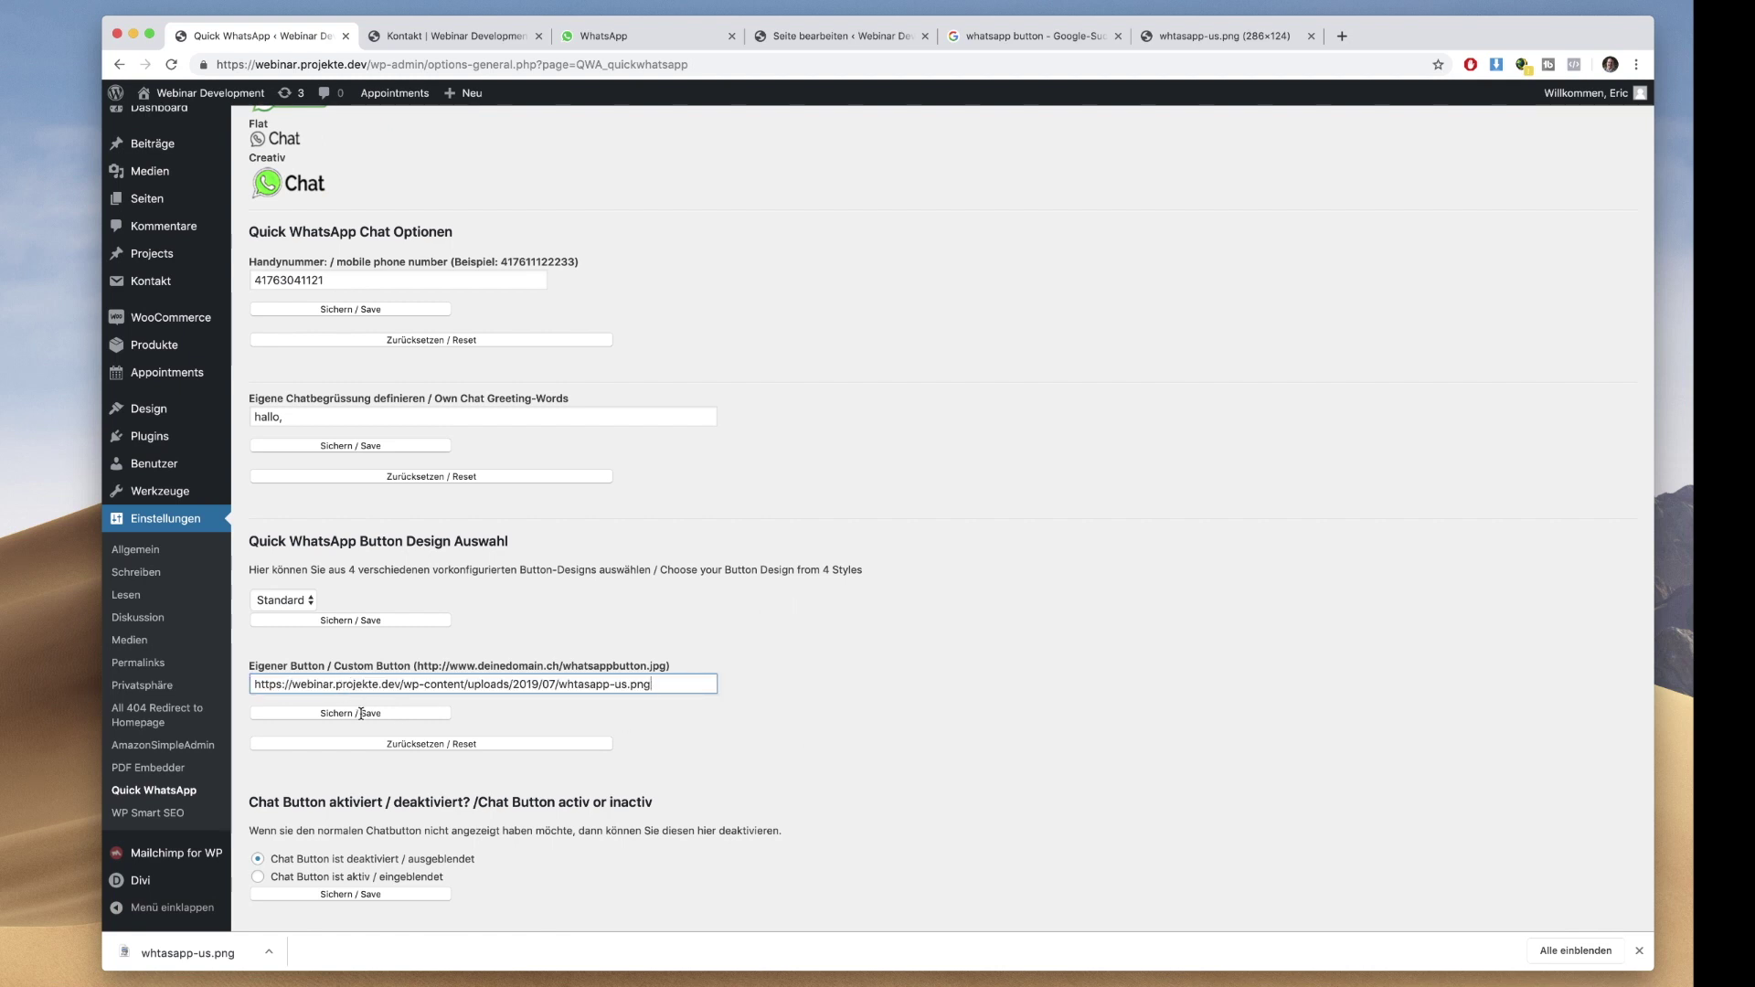
left_click(361, 713)
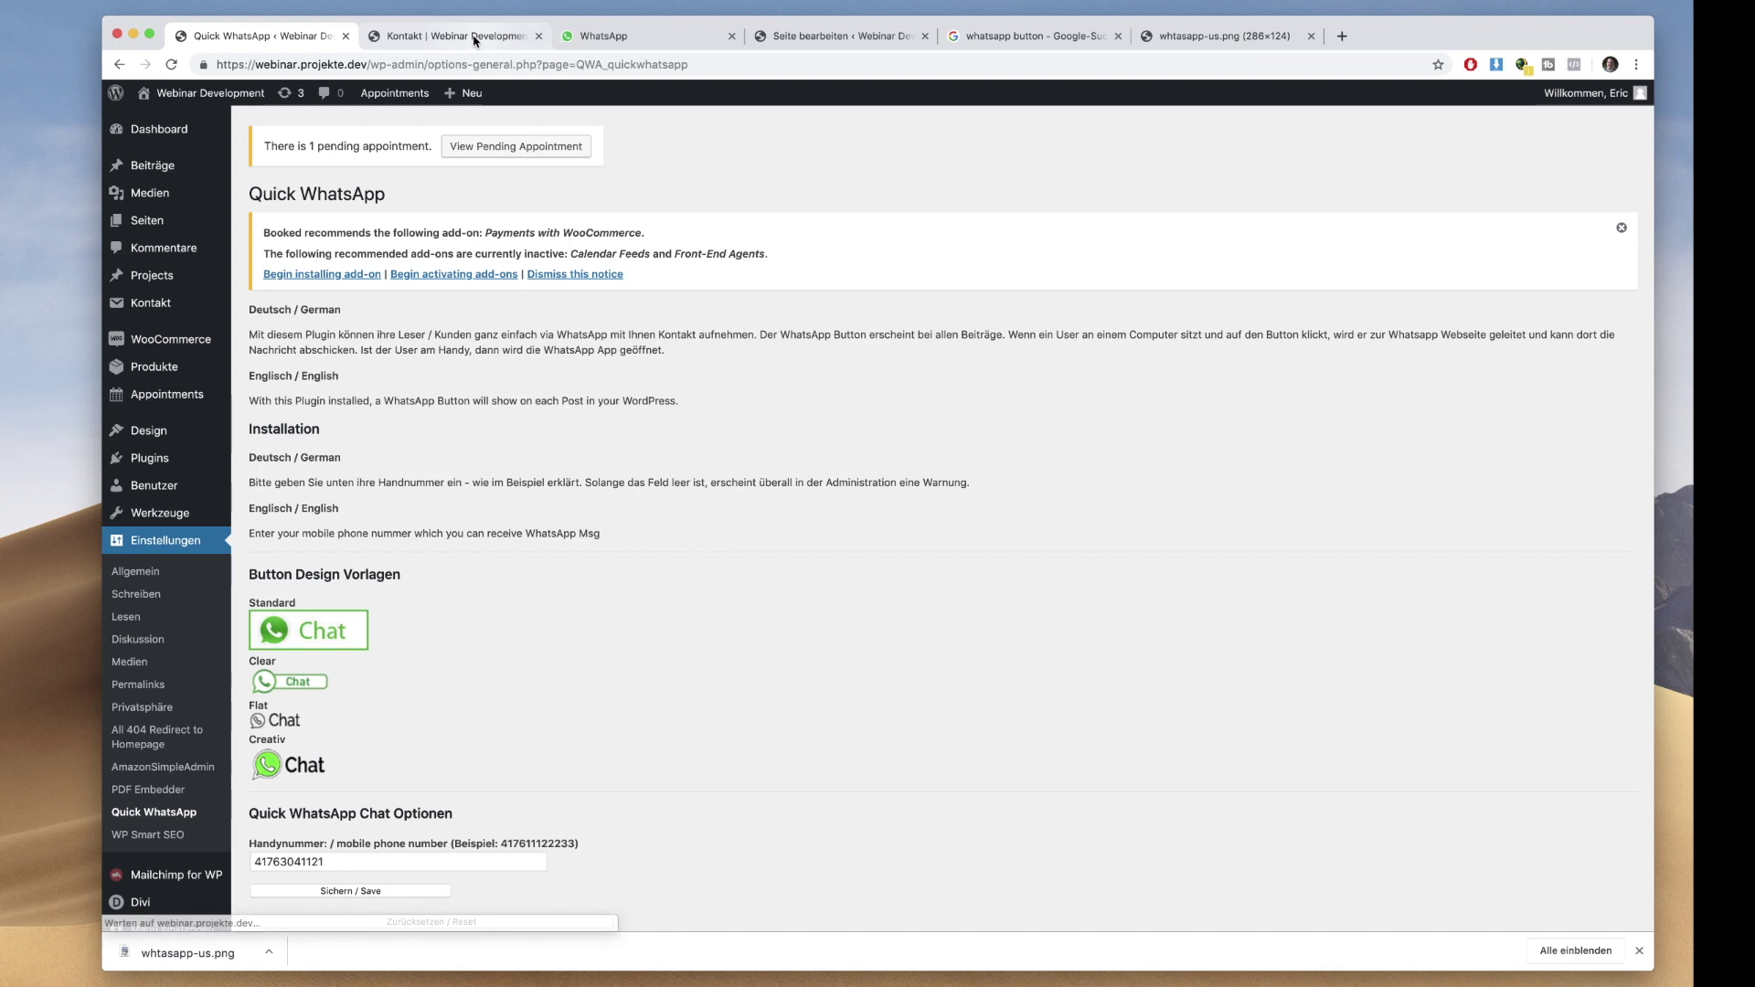
left_click(476, 37)
key("super+r")
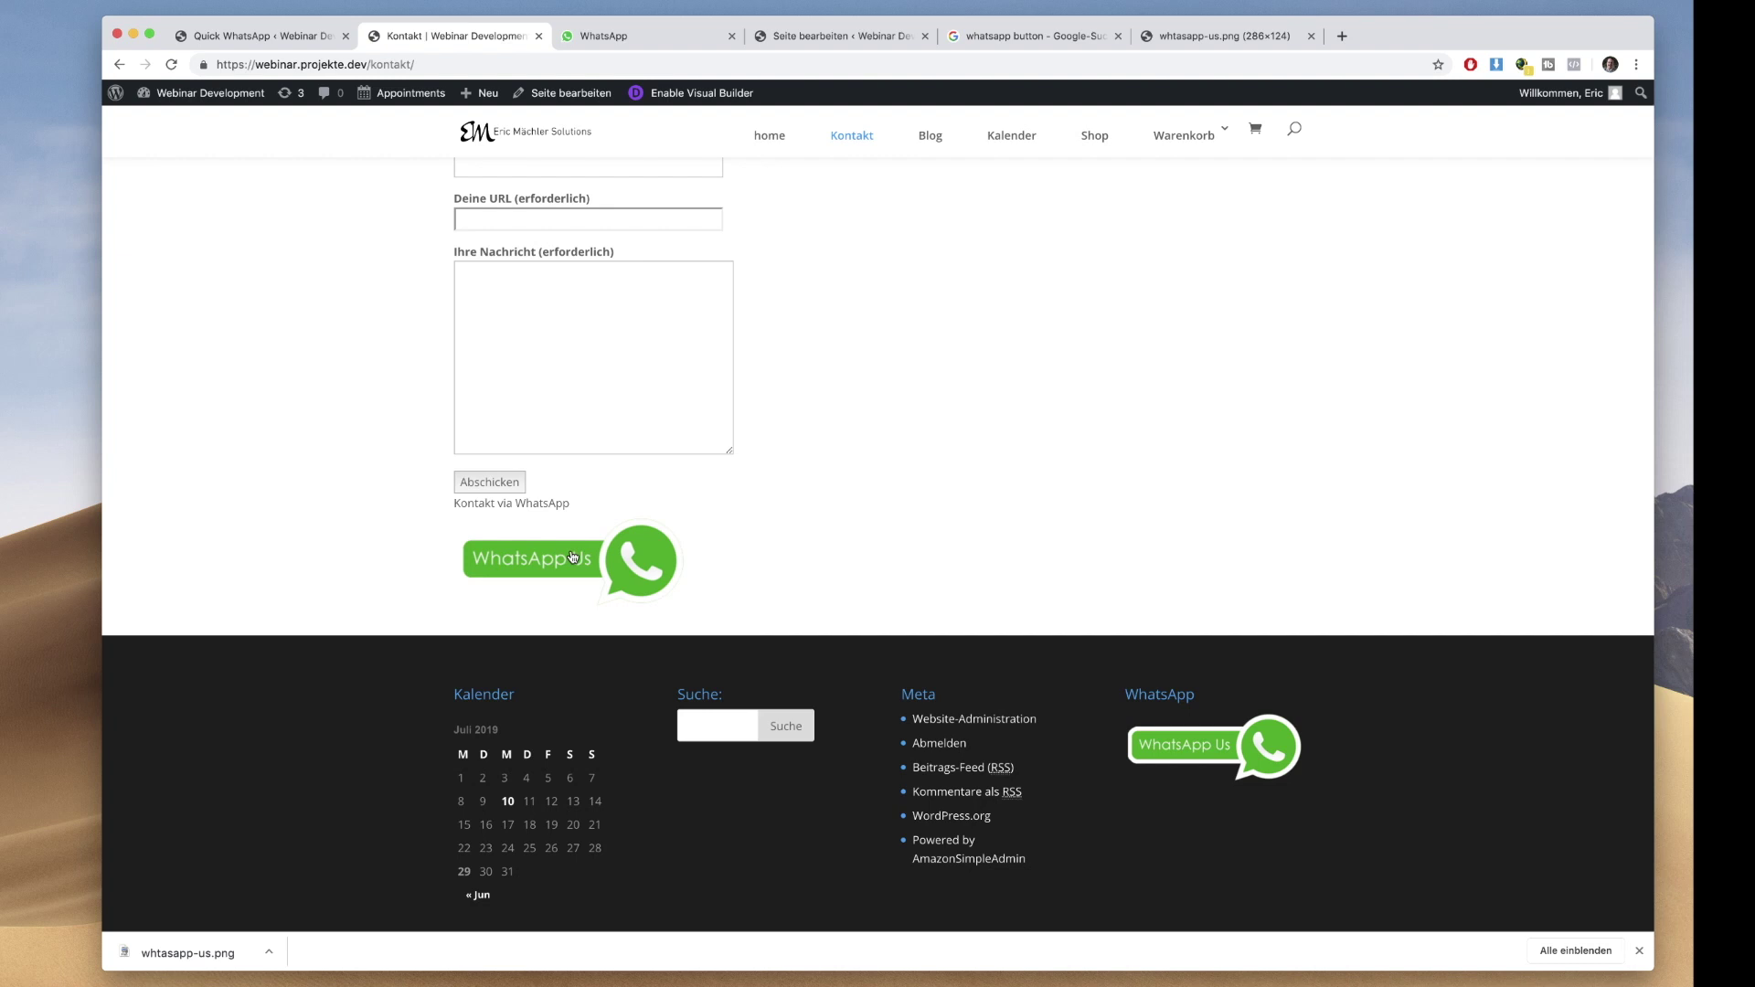
Review the remaining Quick WhatsApp options for chat status, sharing, cart and floating button, and return to the public Kontakt page
left_click(265, 37)
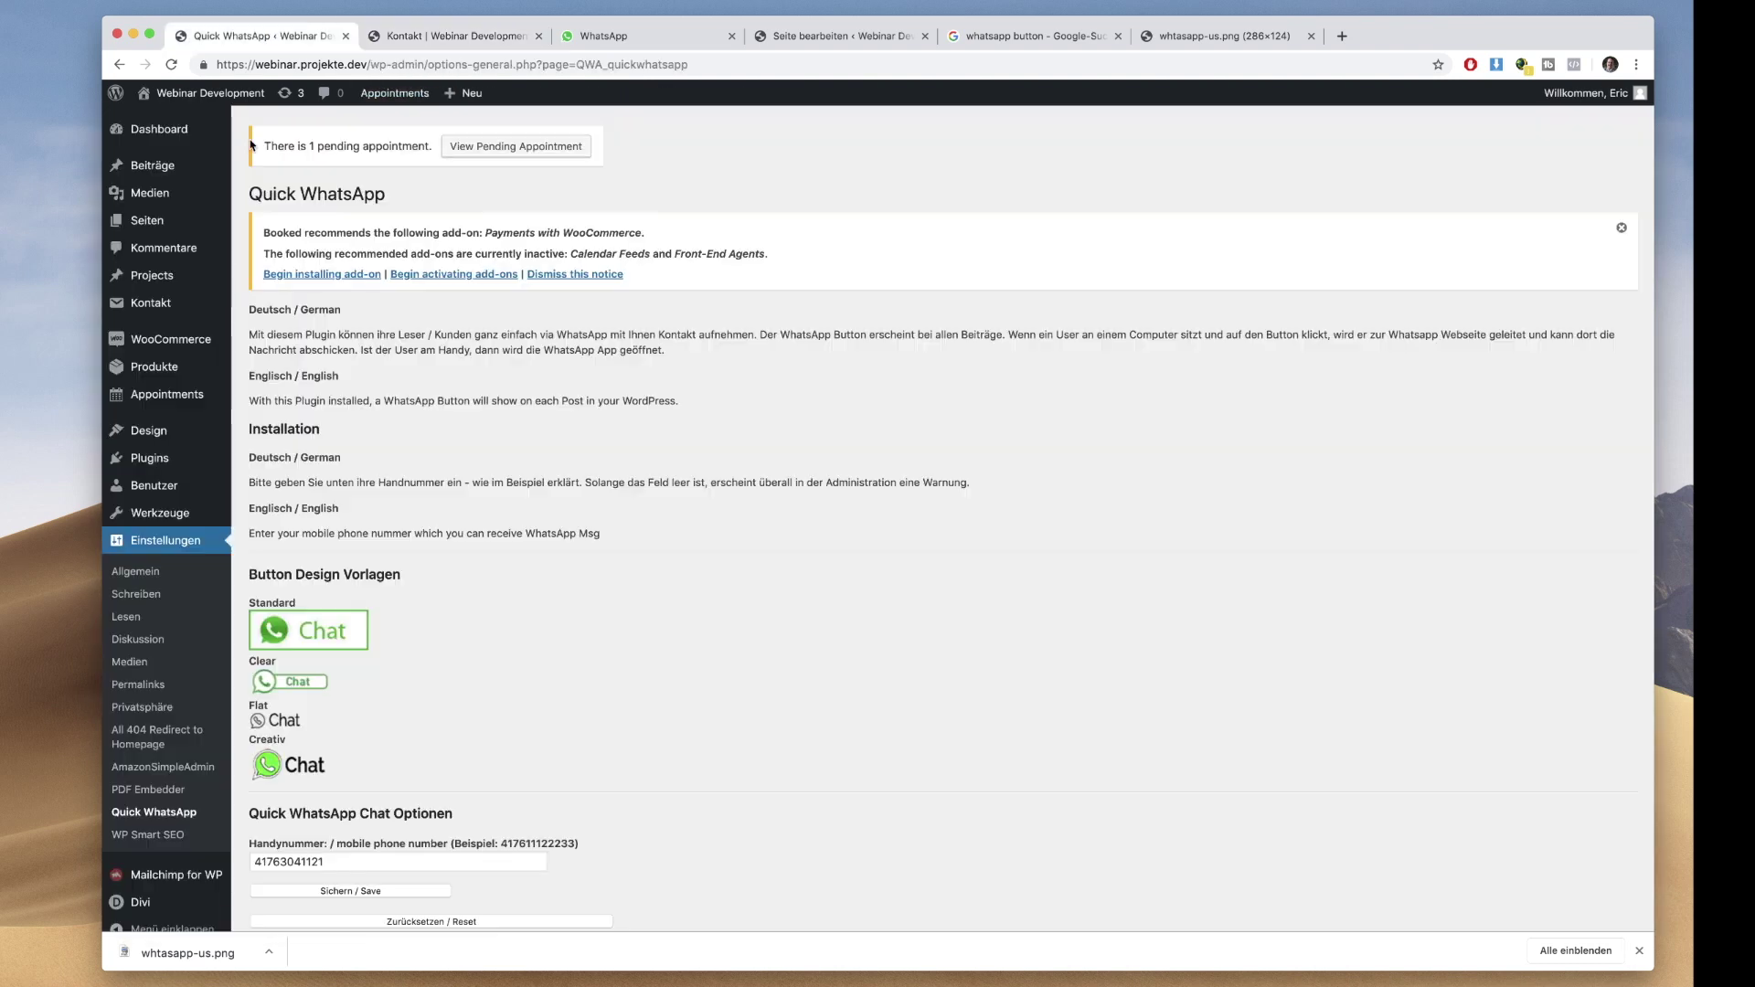
scroll(714, 747, "down", 15)
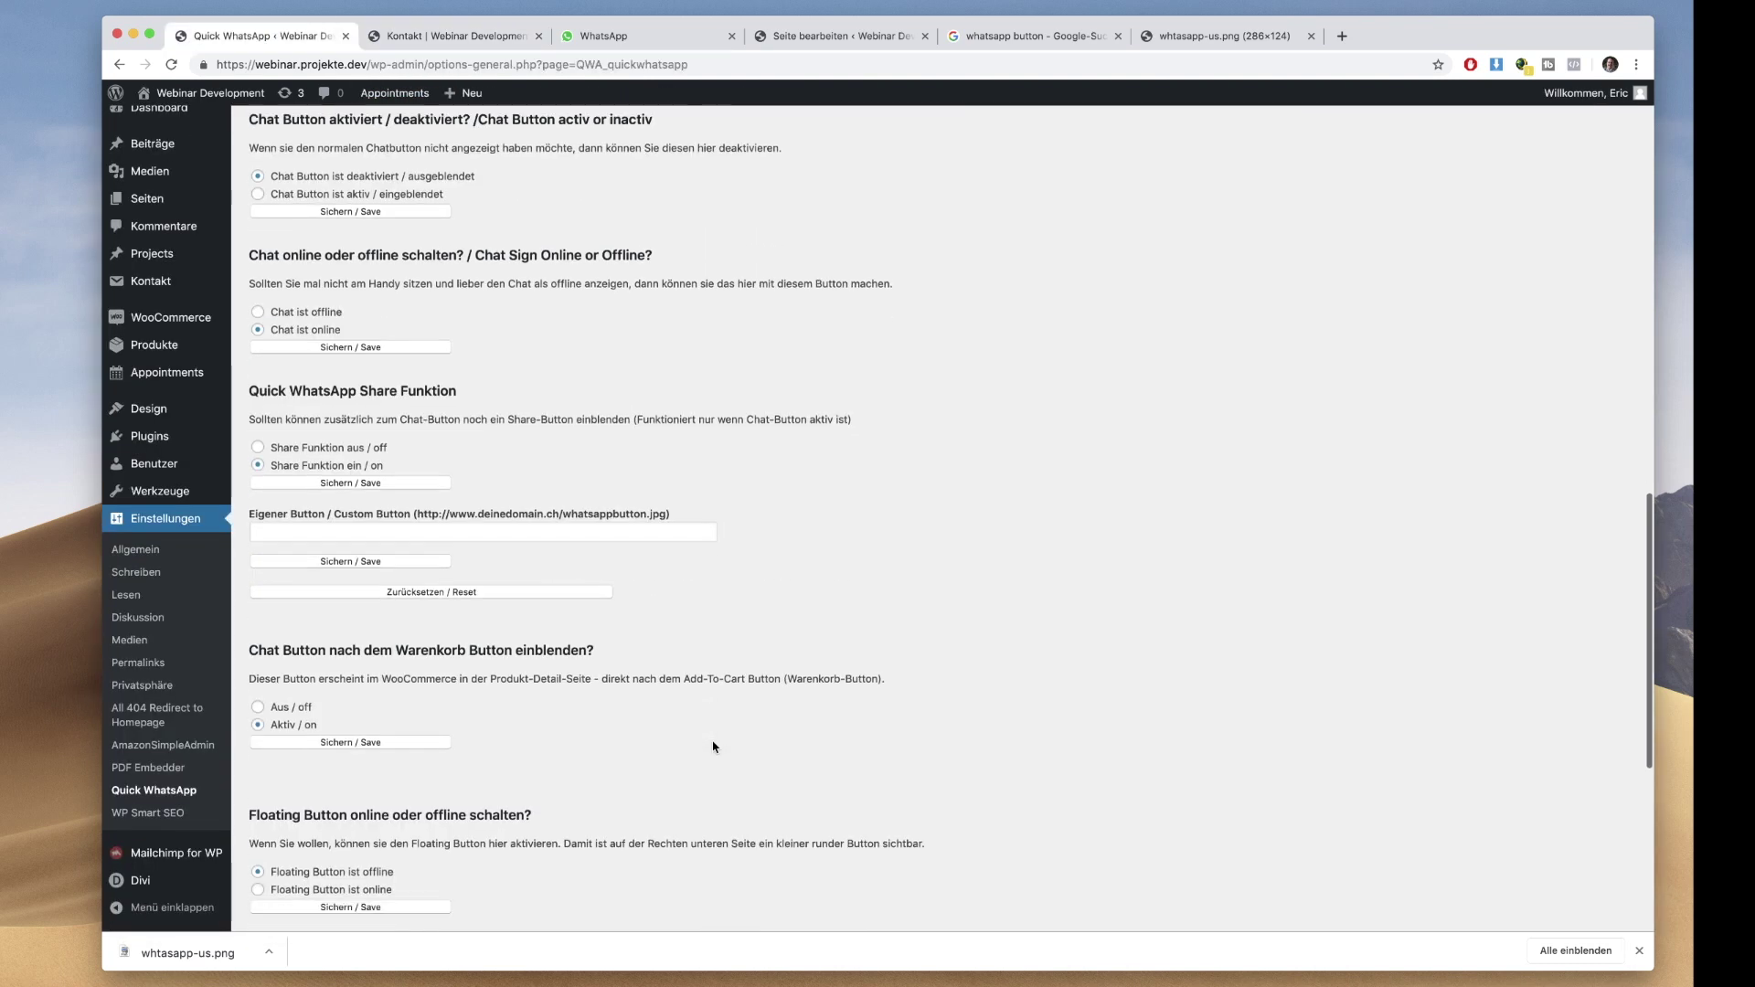
scroll(714, 747, "up", 5)
left_click(448, 36)
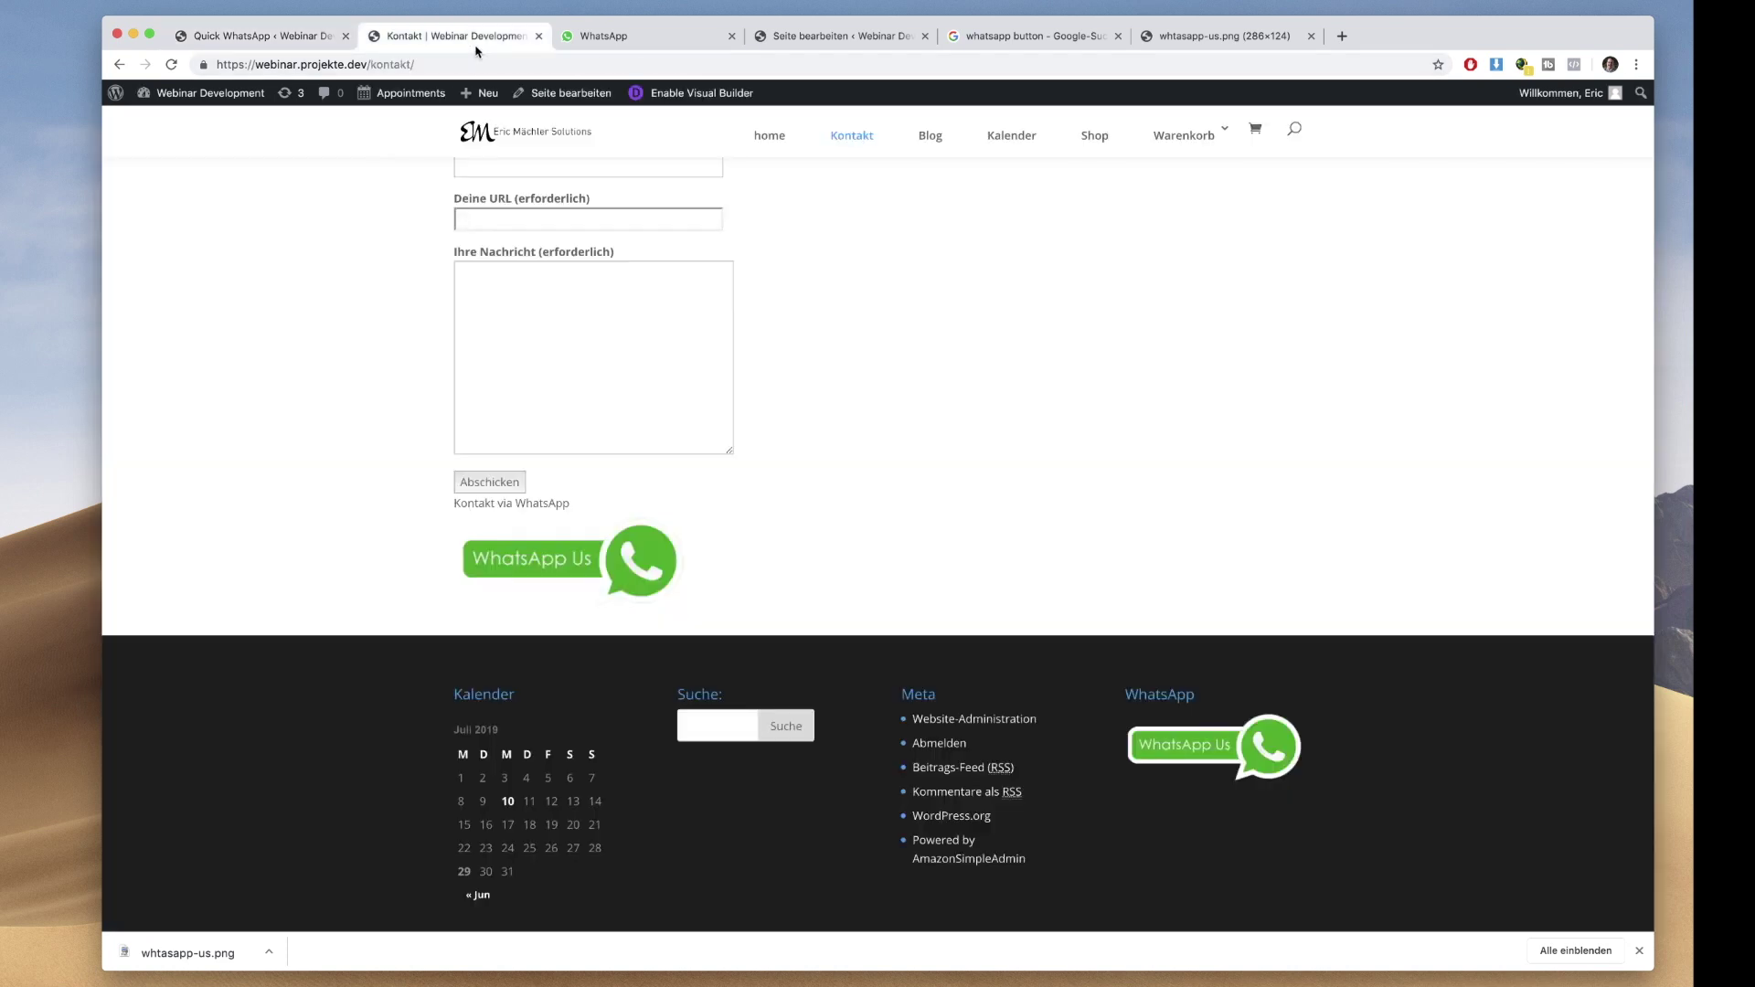